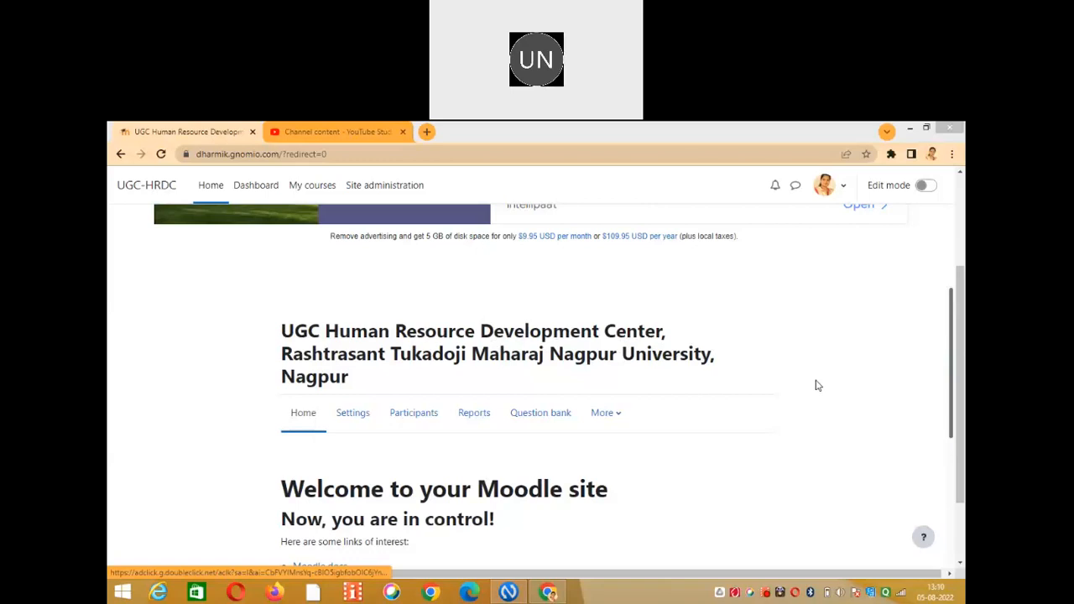
# Scroll the site home to Available courses and open the Medical Microbiology course.
pyautogui.scroll(-2, 953, 532)
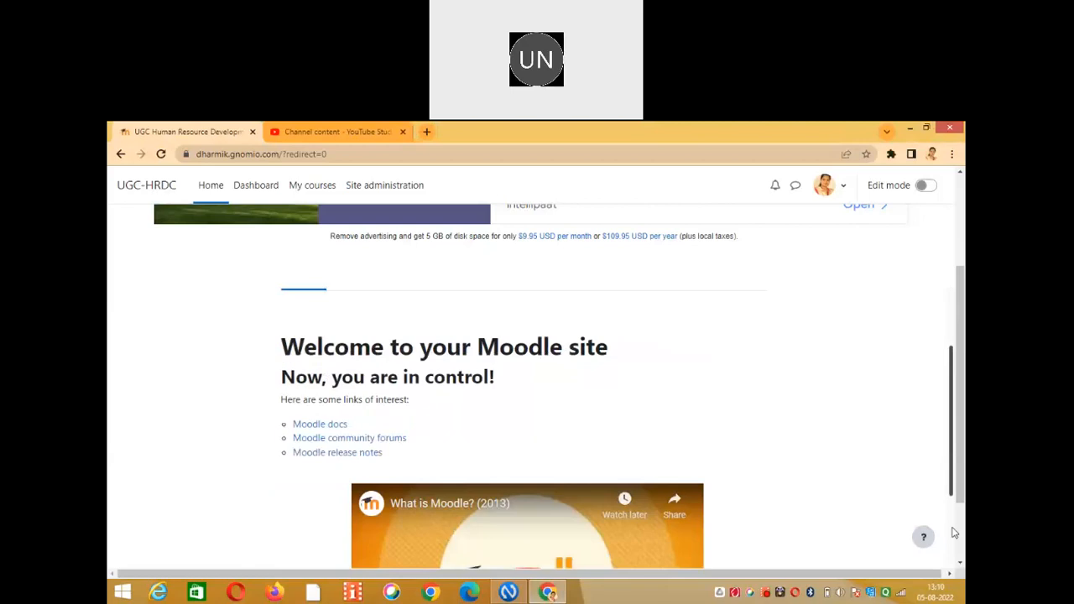
pyautogui.scroll(-4, 954, 532)
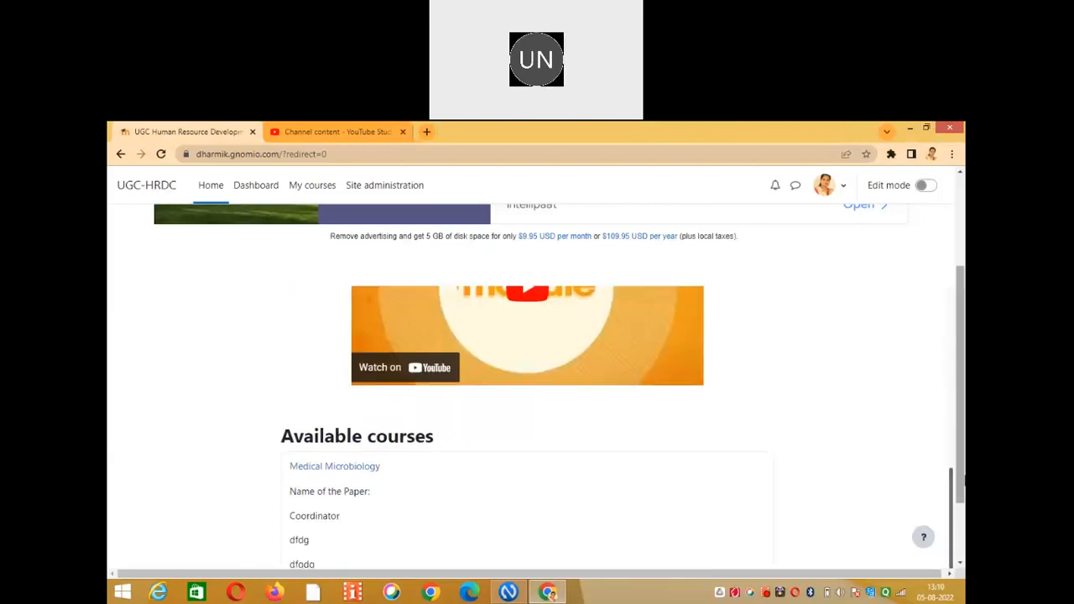
pyautogui.scroll(-1, 514, 440)
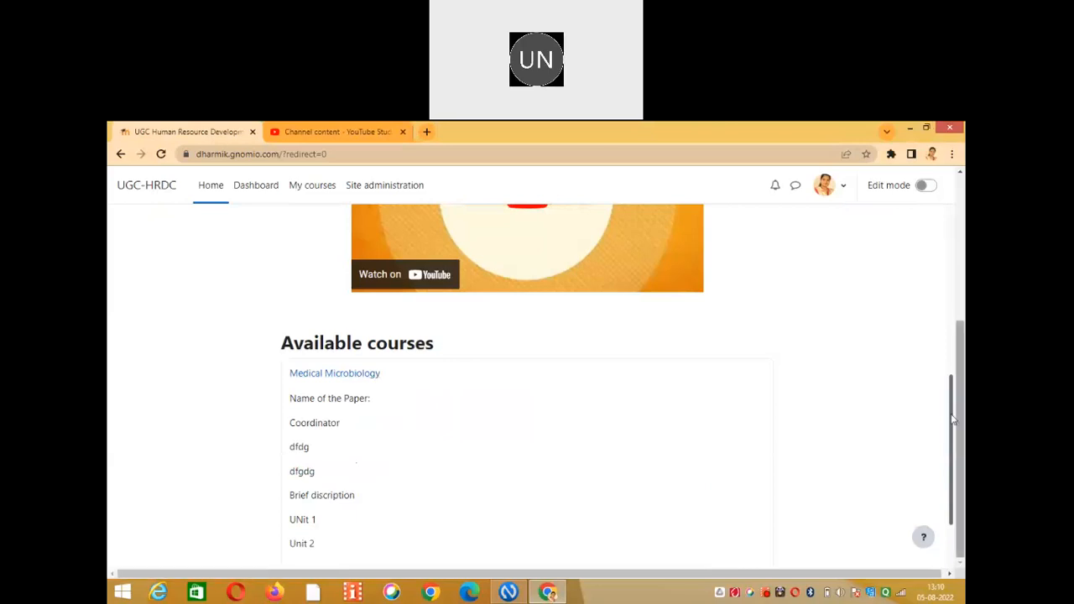
pyautogui.scroll(-1, 953, 420)
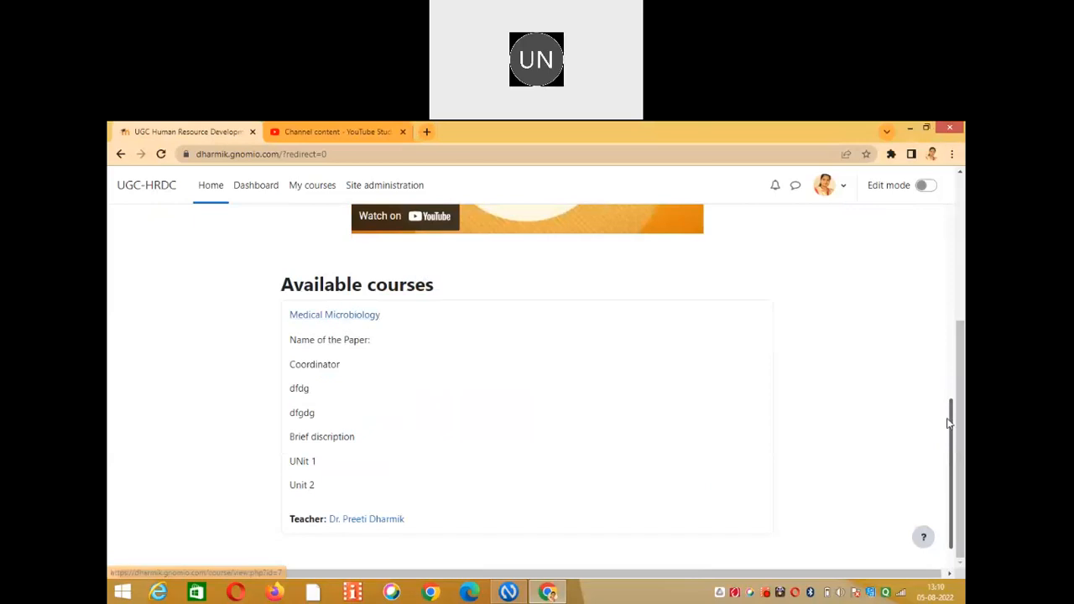
pyautogui.scroll(2, 953, 349)
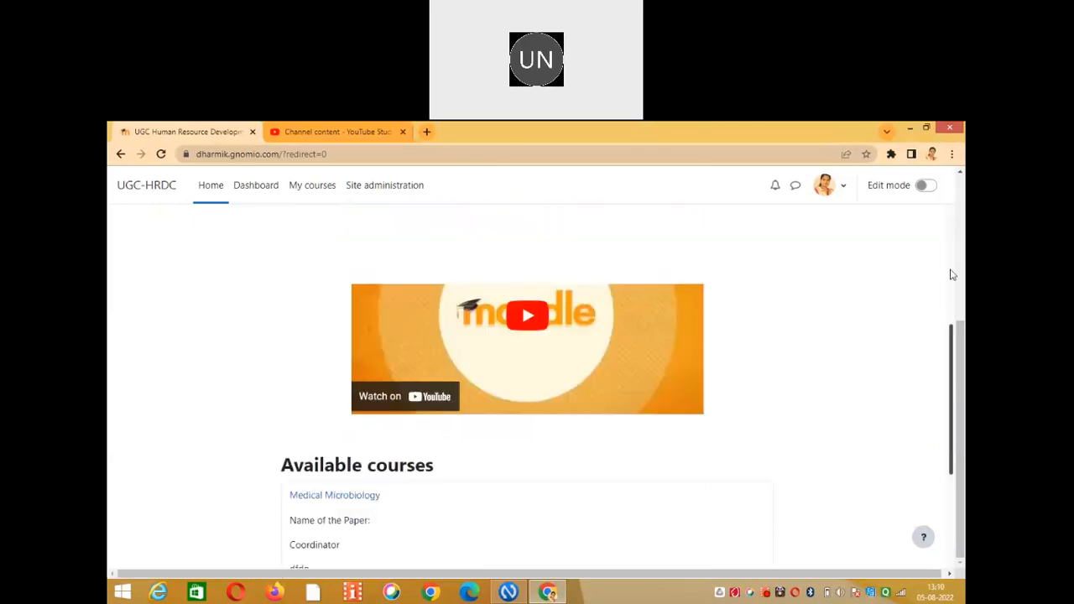
pyautogui.scroll(2, 953, 275)
pyautogui.scroll(1, 554, 356)
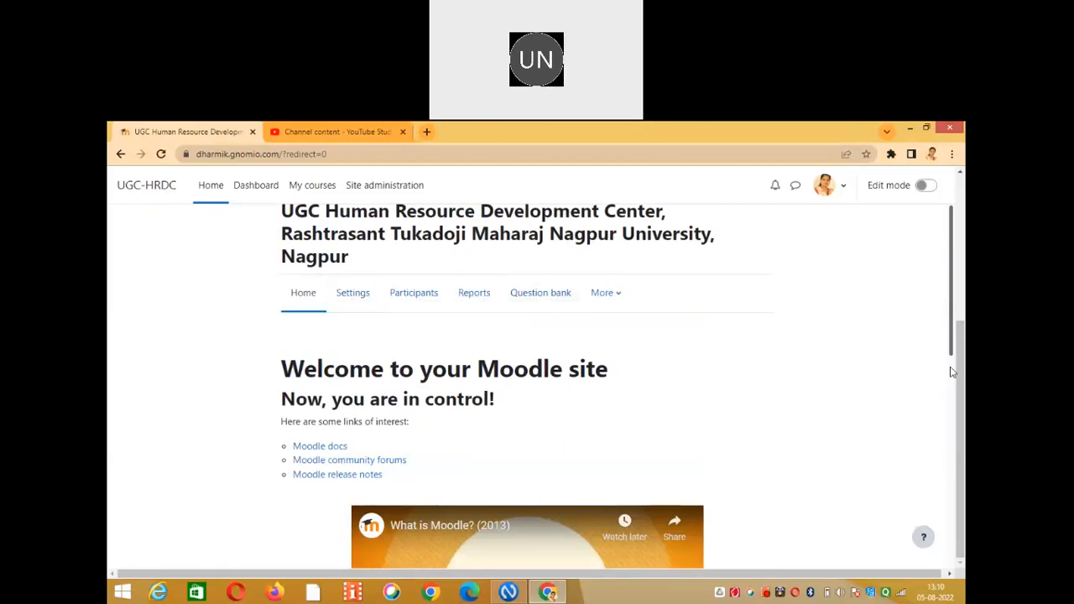
pyautogui.scroll(-2, 806, 372)
pyautogui.scroll(-3, 353, 393)
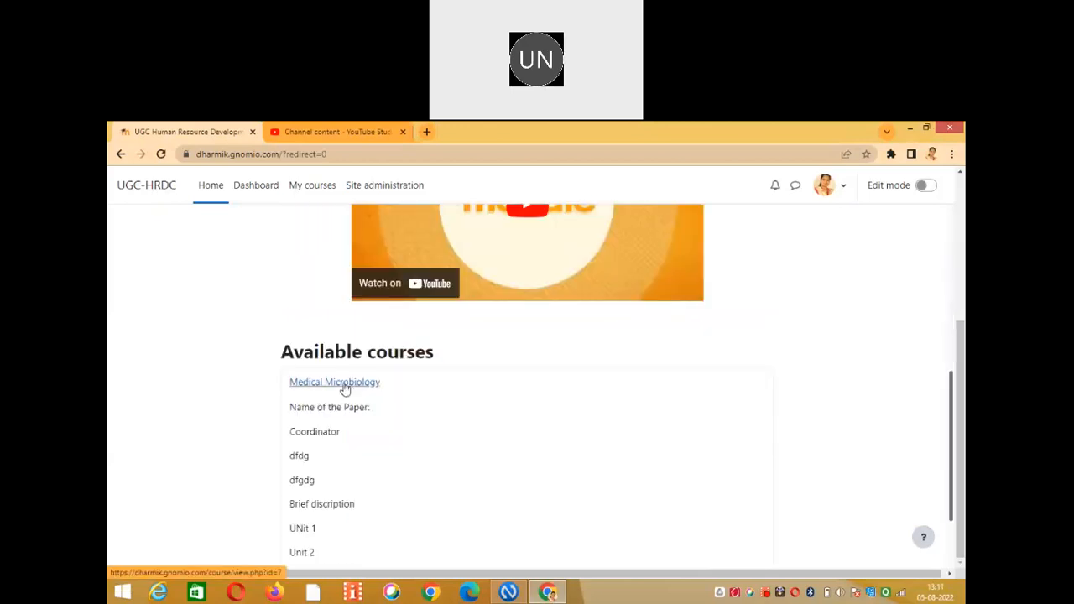
pyautogui.click(345, 388)
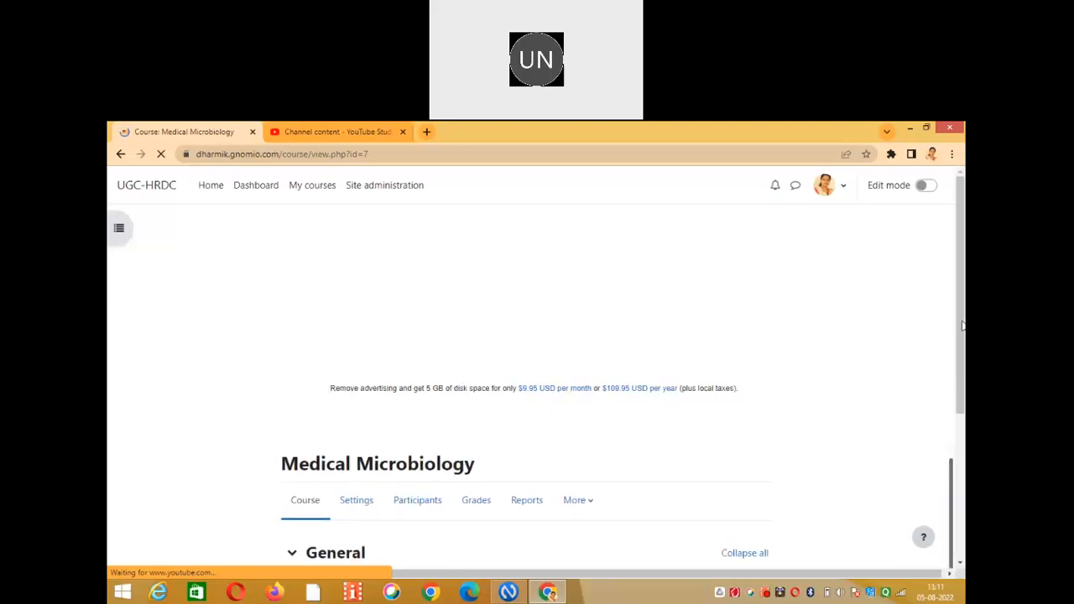
pyautogui.moveTo(962, 326); pyautogui.dragTo(964, 416)
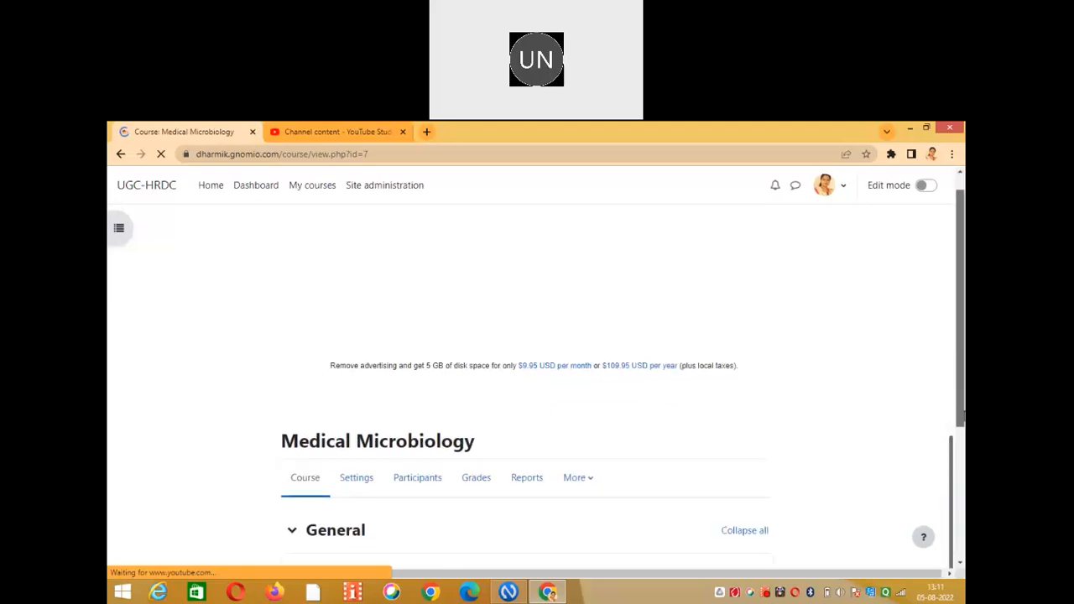
pyautogui.scroll(-2, 963, 401)
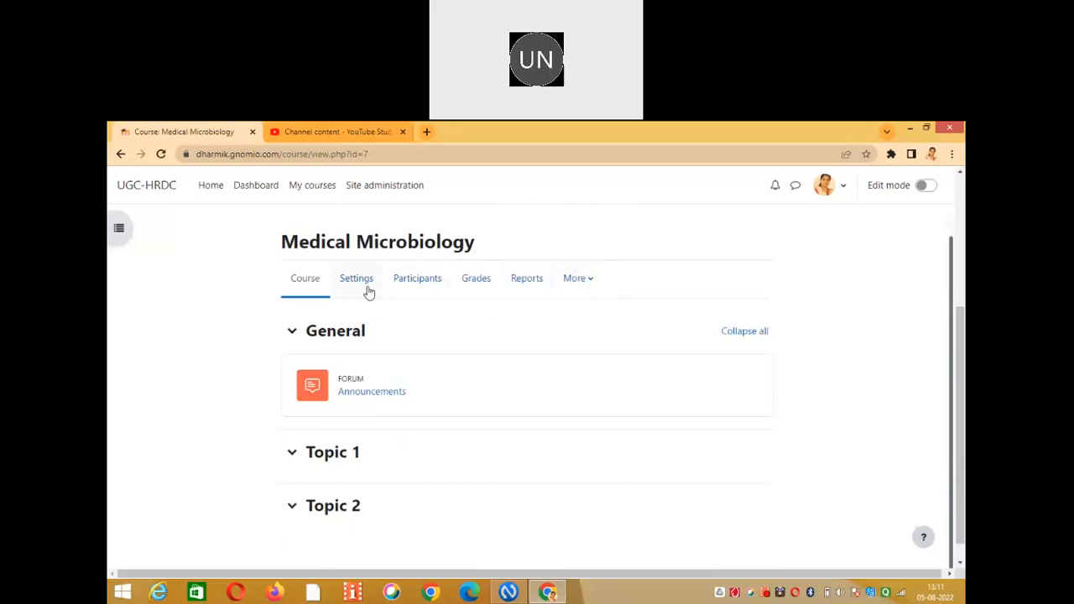
# Go back to the site home and open Medical Microbiology again.
pyautogui.click(223, 186)
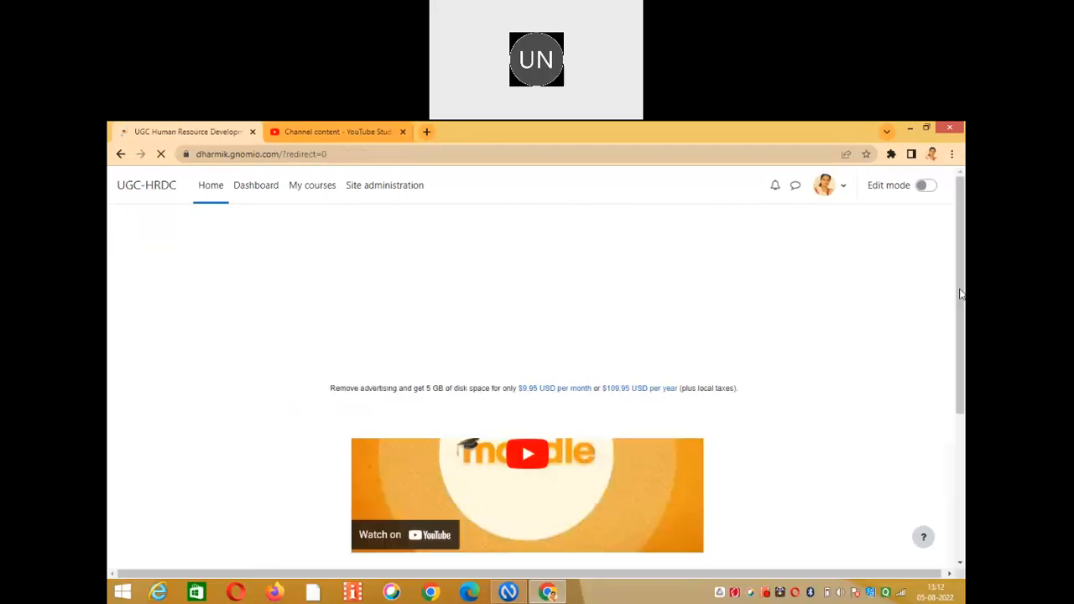
pyautogui.scroll(-3, 473, 378)
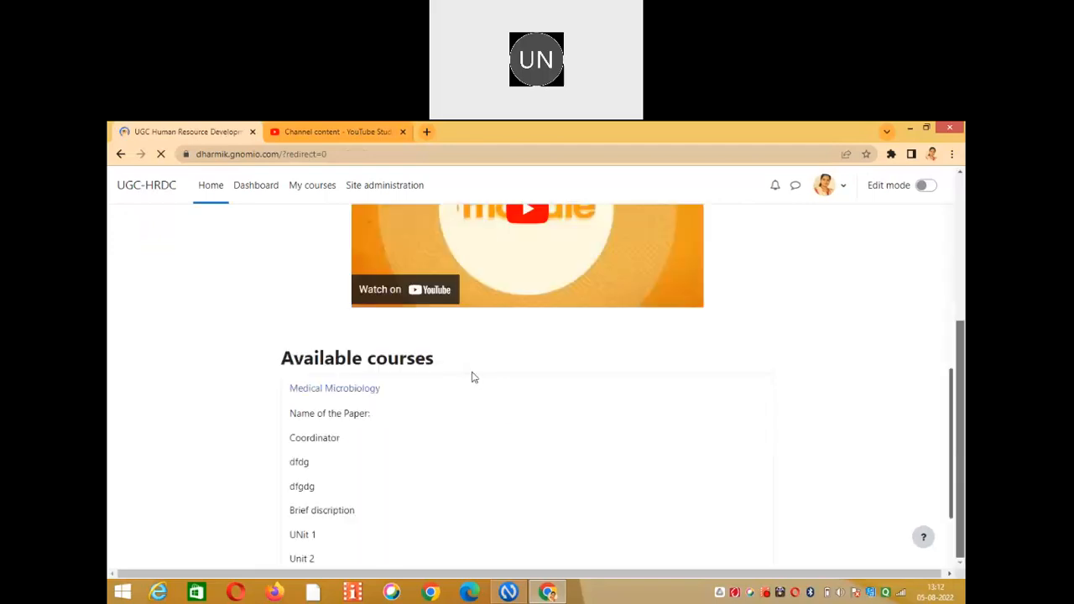
pyautogui.click(343, 393)
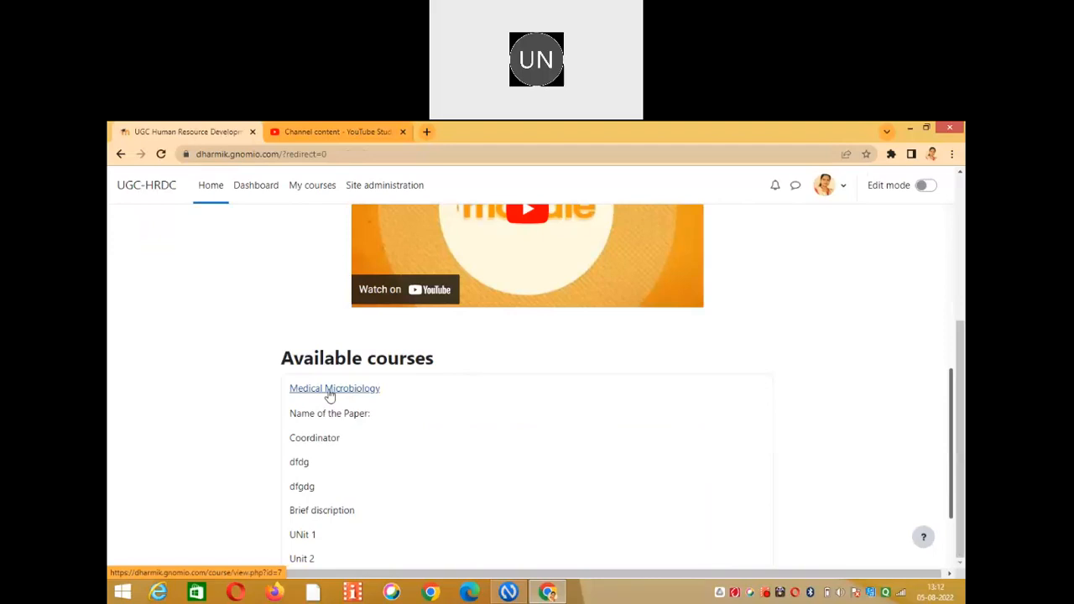
pyautogui.click(330, 391)
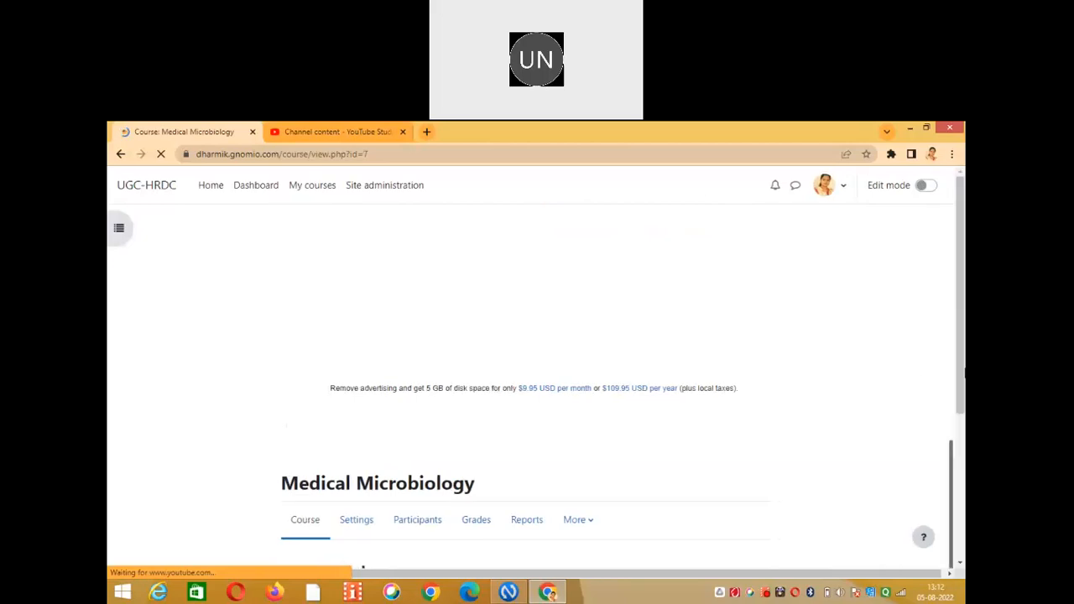
pyautogui.scroll(-2, 796, 416)
pyautogui.scroll(-1, 789, 415)
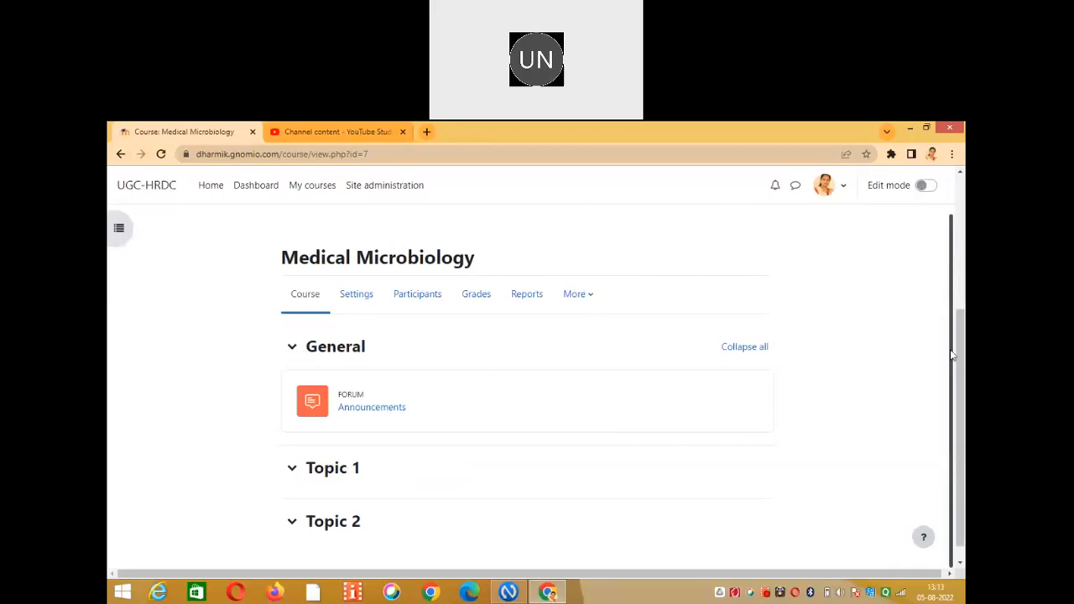
pyautogui.scroll(-1, 953, 355)
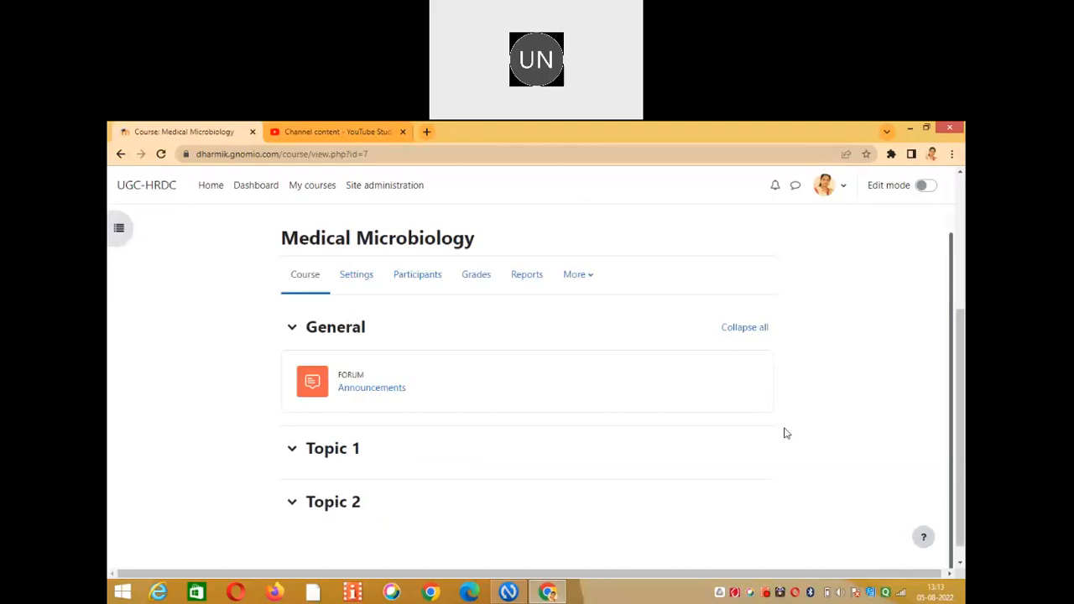
# Switch Edit mode on for Medical Microbiology and collapse the bottom ad banner.
pyautogui.click(922, 188)
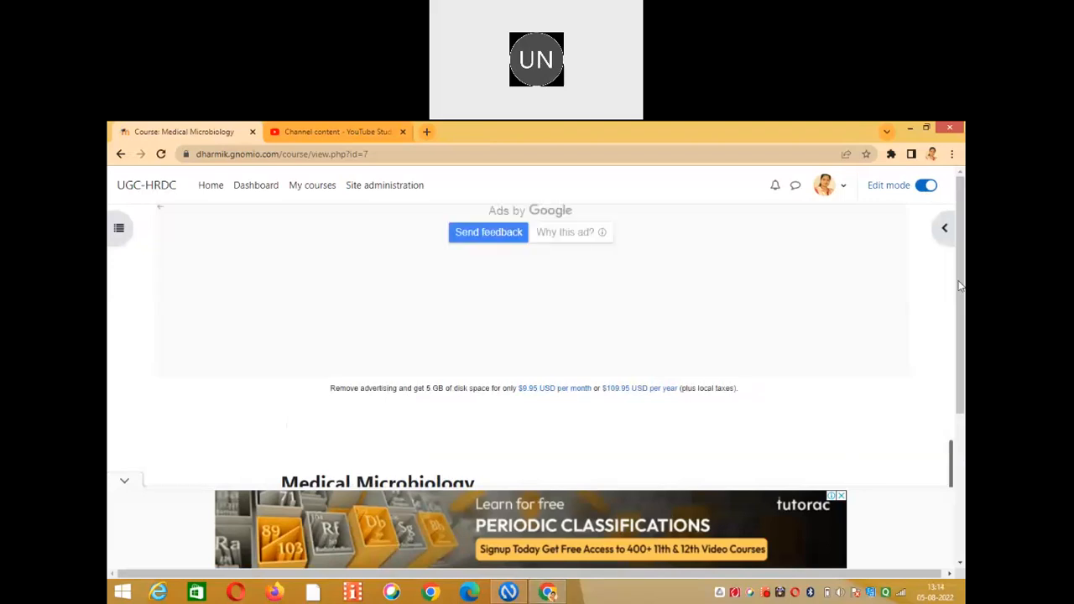
pyautogui.scroll(-2, 921, 210)
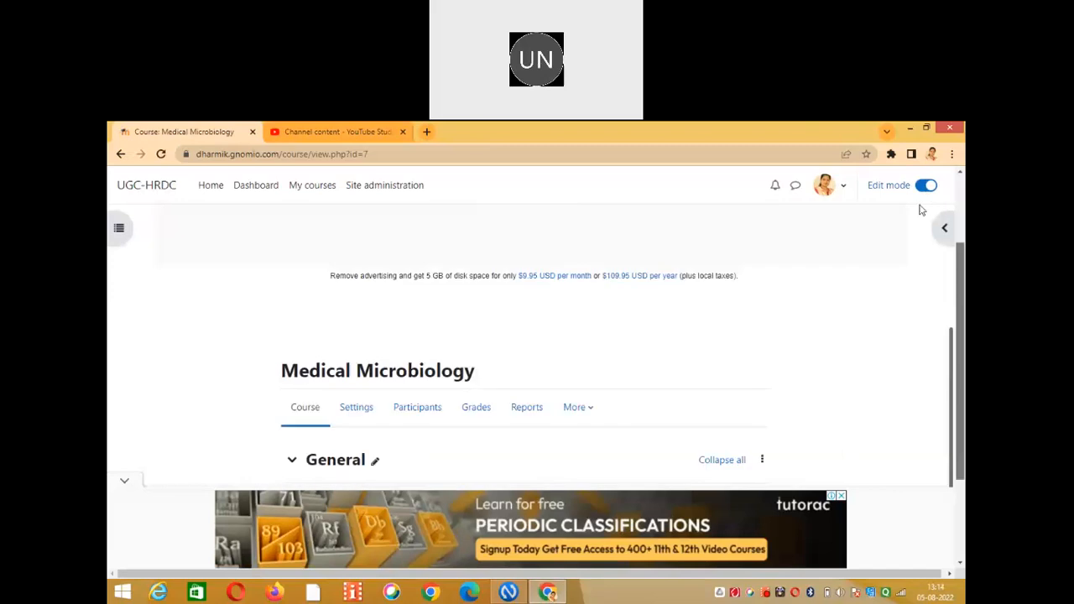
pyautogui.scroll(-1, 922, 201)
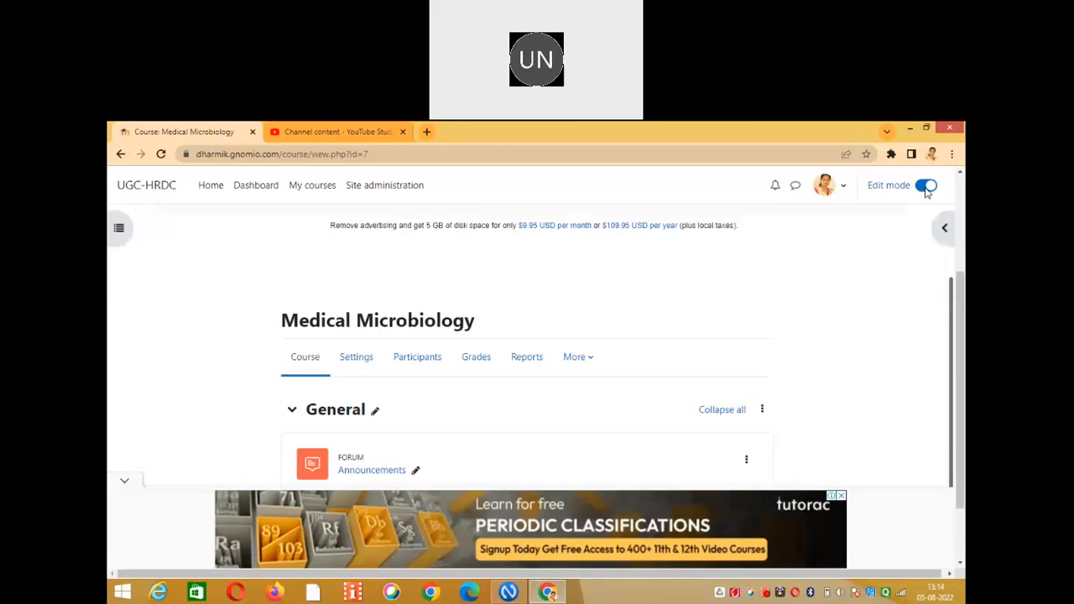
pyautogui.click(133, 484)
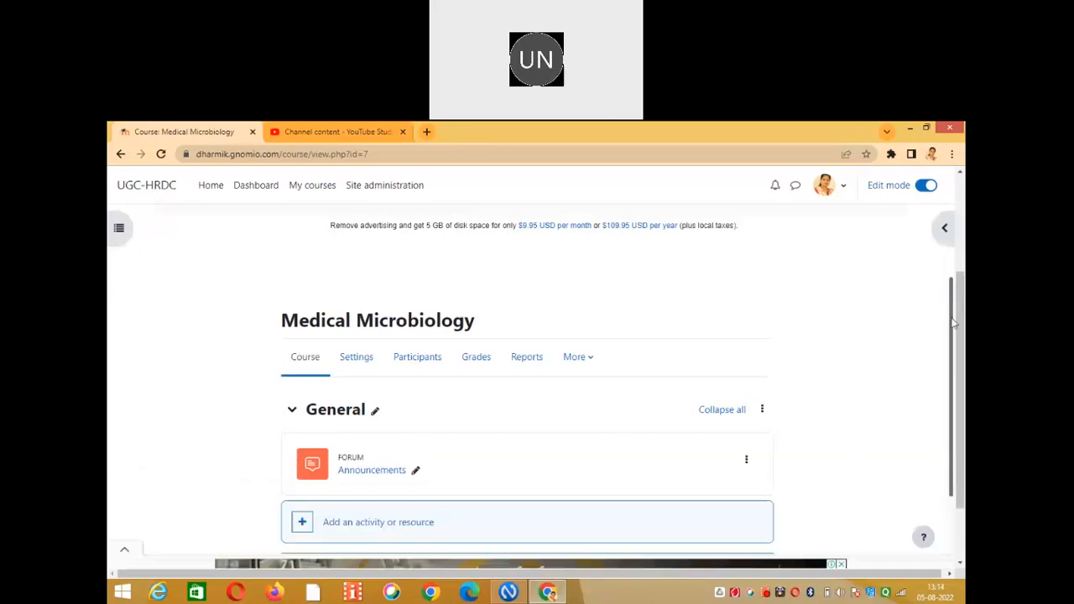
pyautogui.moveTo(953, 323); pyautogui.dragTo(951, 374)
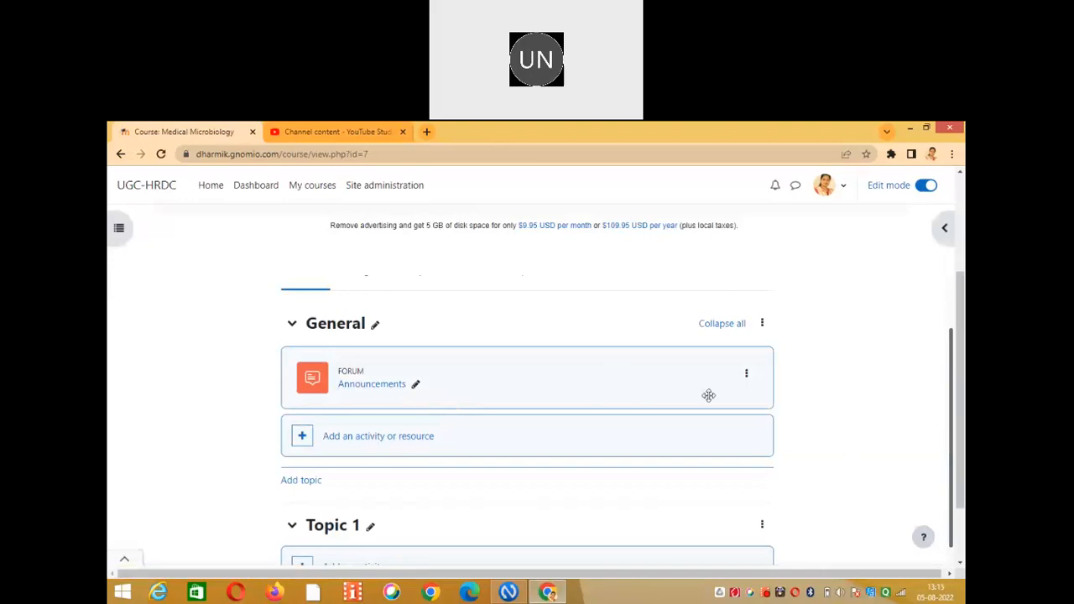
# Open the Announcements forum's action menu and dismiss it without choosing an action.
pyautogui.click(746, 377)
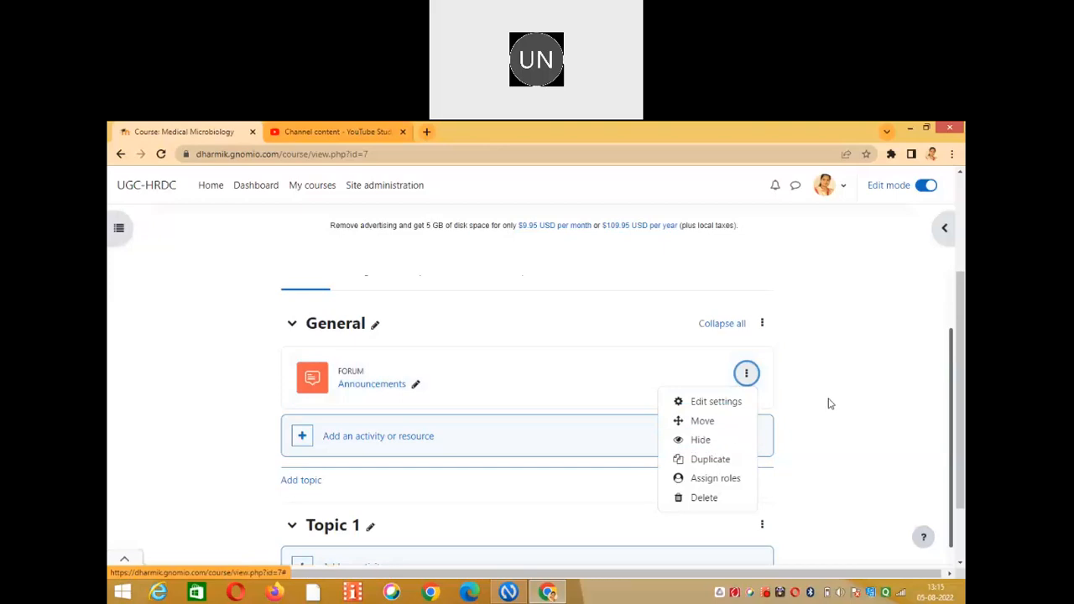
pyautogui.click(829, 403)
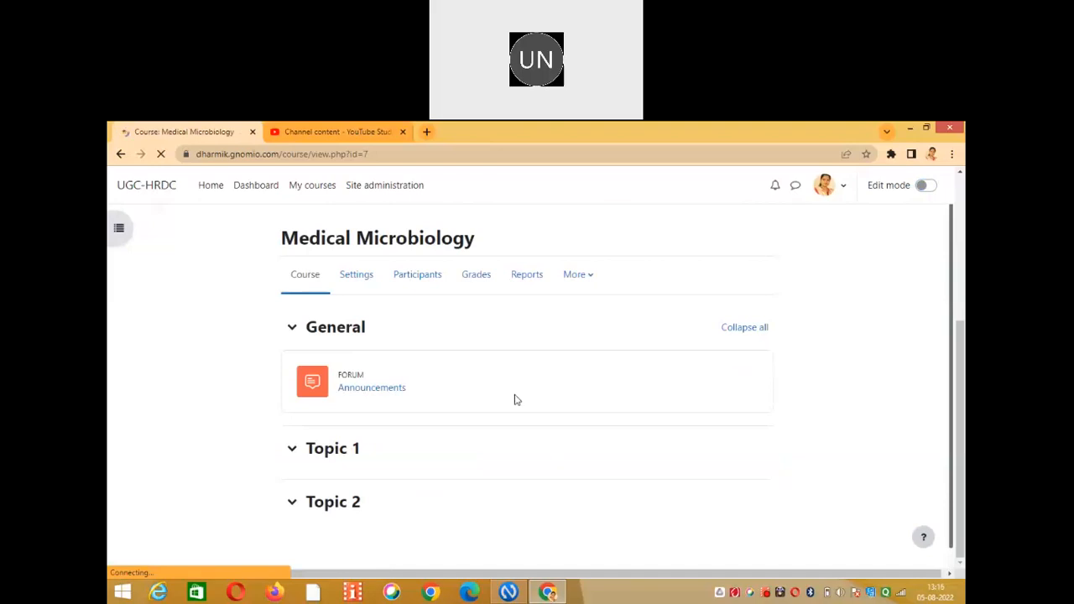
# Turn the Edit mode toggle back on for the Medical Microbiology course.
pyautogui.click(926, 187)
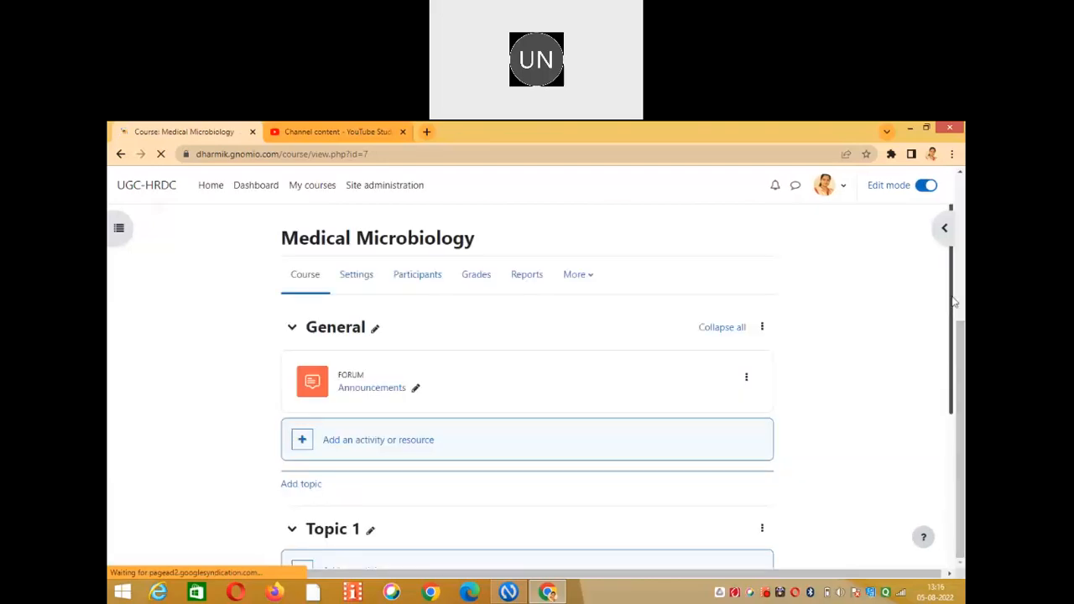
pyautogui.scroll(-1, 948, 288)
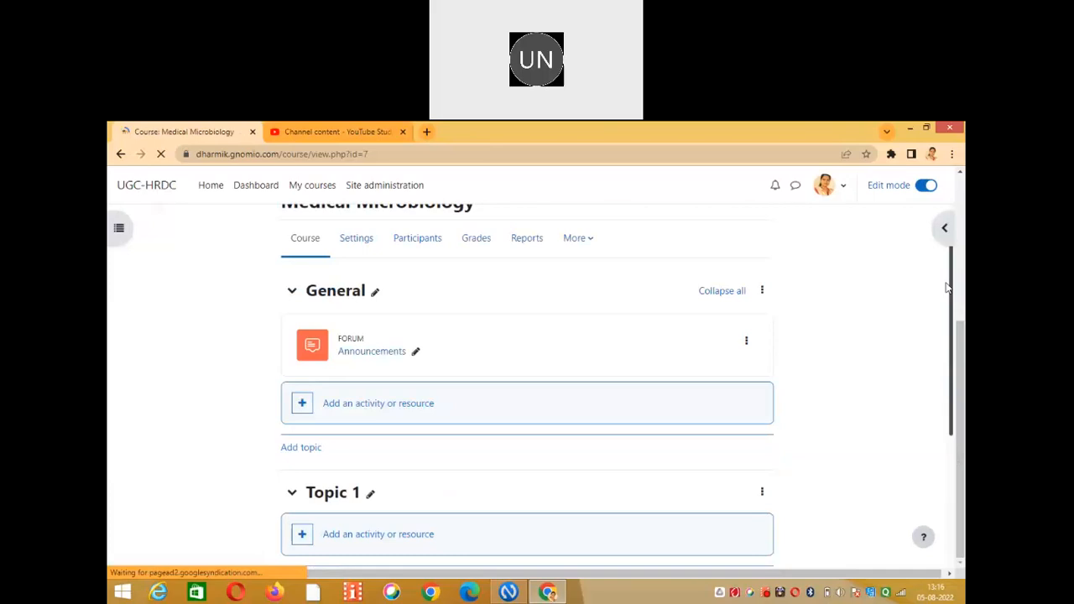
pyautogui.scroll(1, 948, 288)
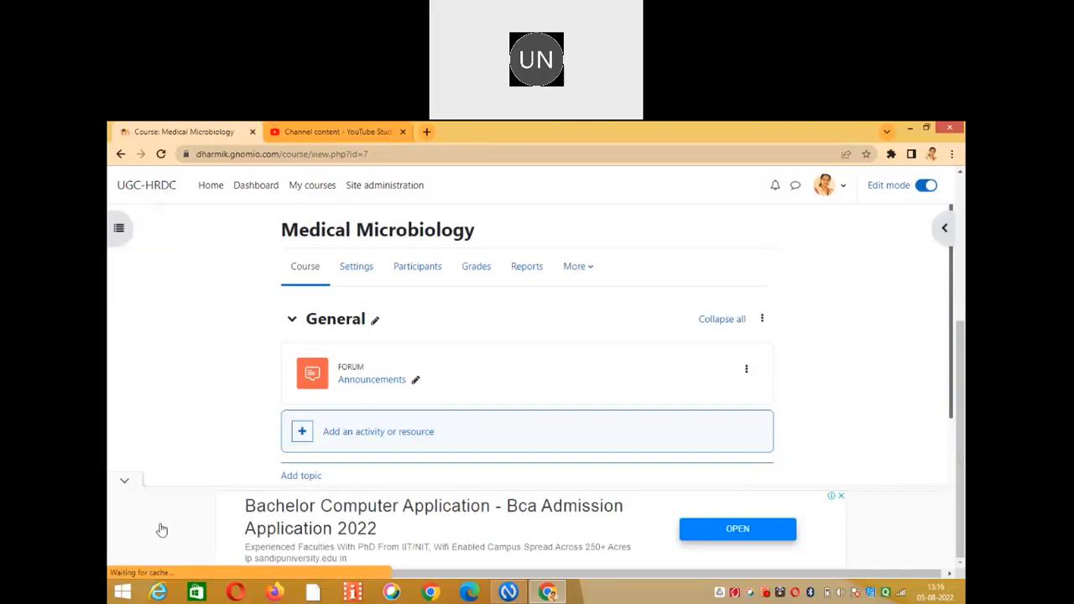
# Collapse the bottom anchor advertisement with its chevron.
pyautogui.click(125, 485)
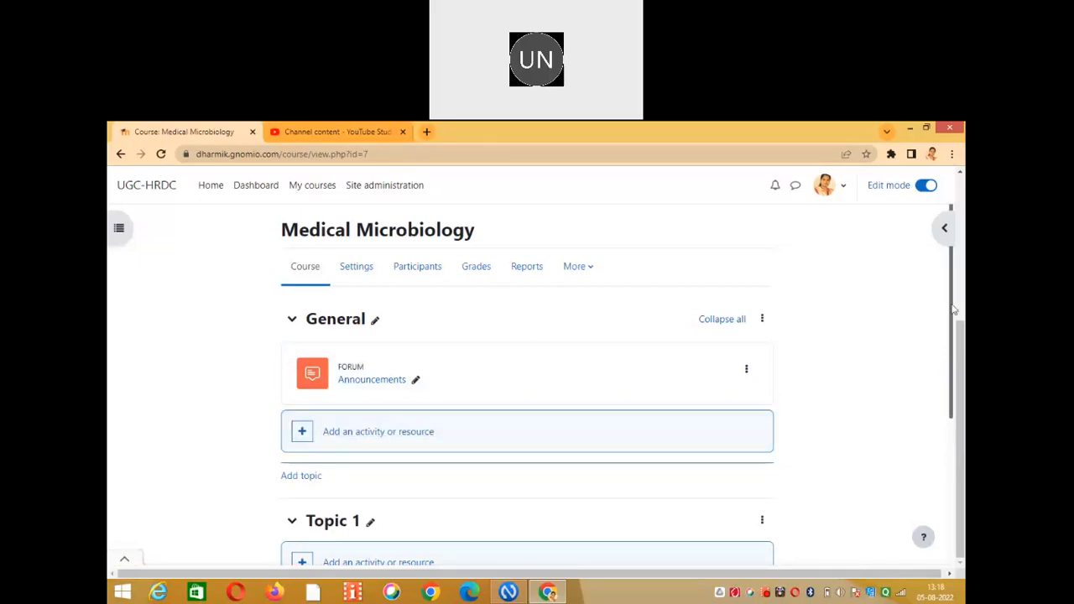
pyautogui.scroll(-2, 307, 331)
pyautogui.scroll(-1, 359, 376)
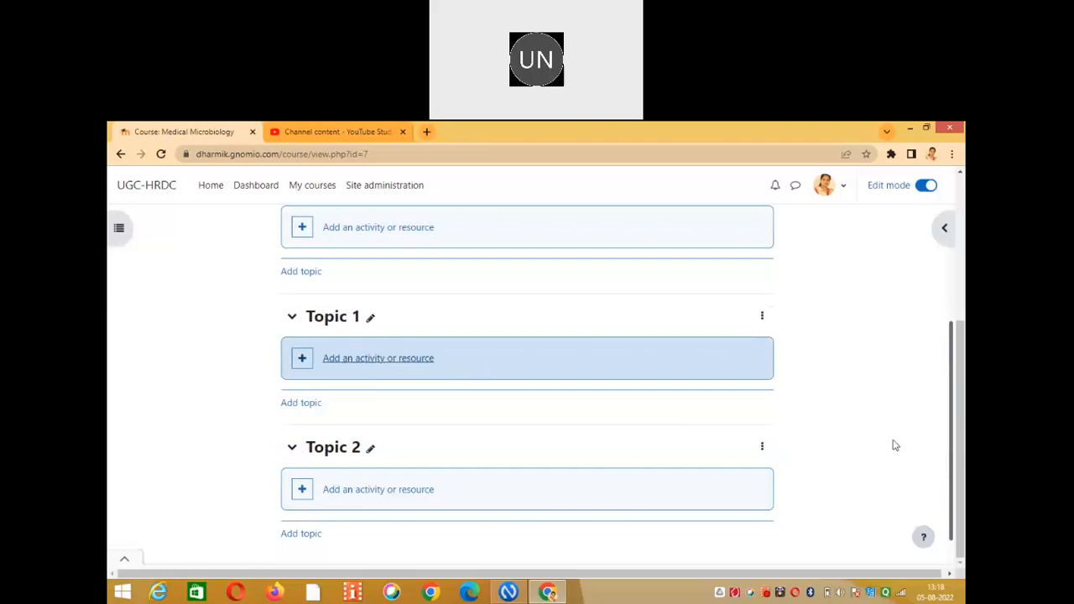
pyautogui.moveTo(953, 417); pyautogui.dragTo(954, 330)
pyautogui.scroll(1, 534, 298)
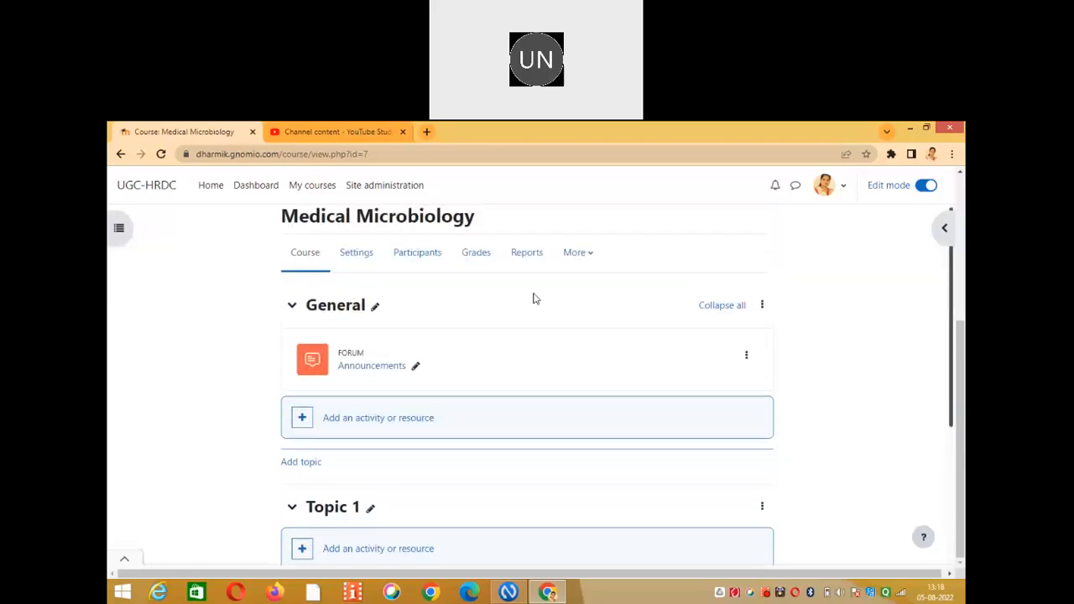
pyautogui.scroll(1, 534, 298)
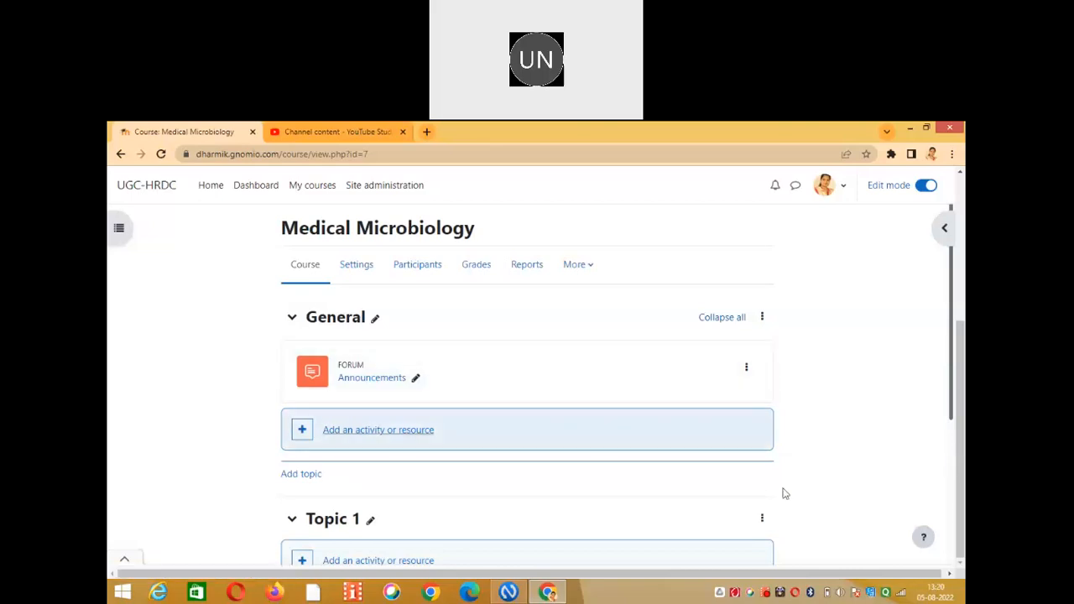
# Choose Edit section from the General section's menu and close the full-page ad.
pyautogui.click(763, 319)
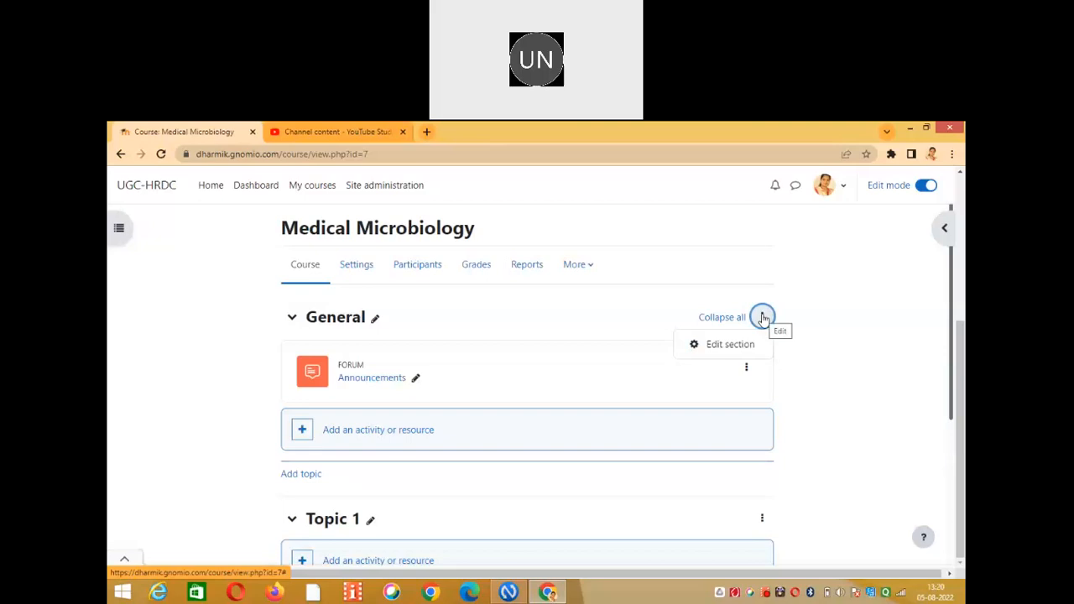
pyautogui.click(730, 346)
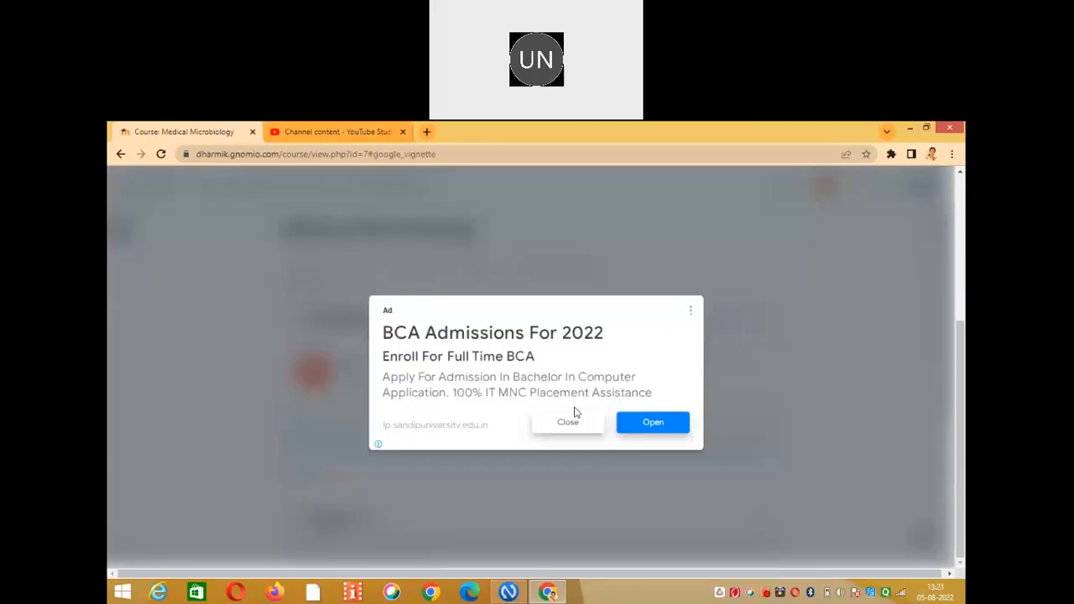
pyautogui.click(568, 422)
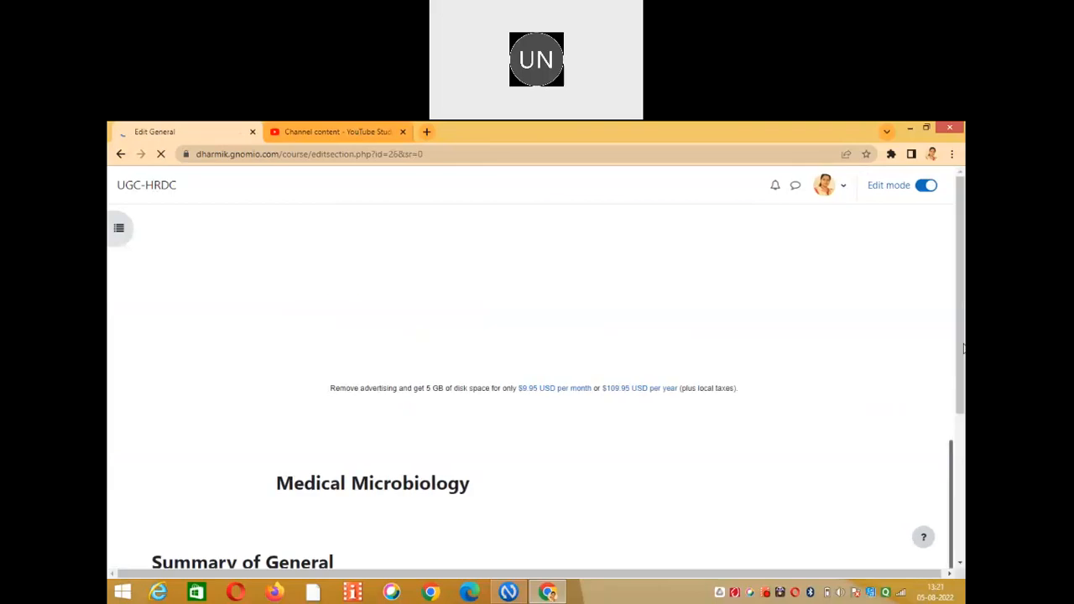
pyautogui.moveTo(963, 253); pyautogui.dragTo(965, 399)
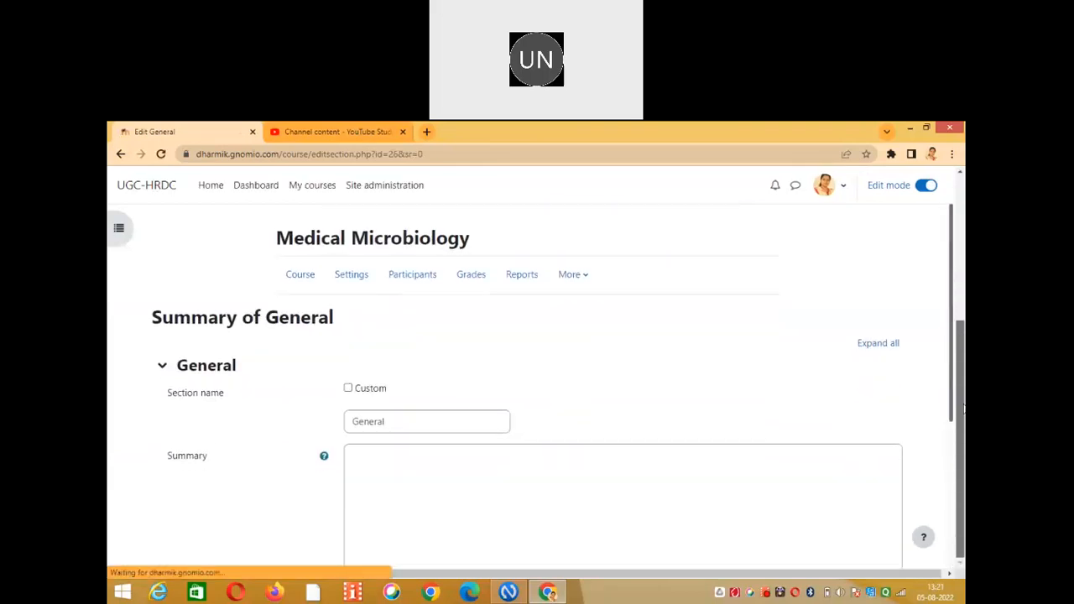
pyautogui.moveTo(954, 286); pyautogui.dragTo(949, 361)
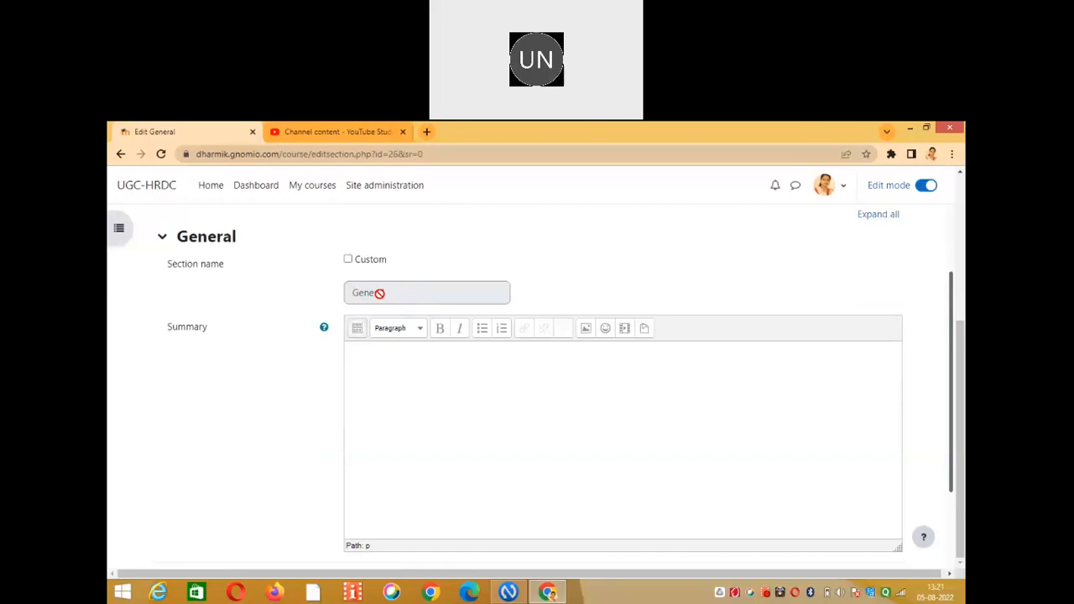
# Tick Custom and enter 'Welcome Dear Students!!!!' as the General section name.
pyautogui.click(348, 260)
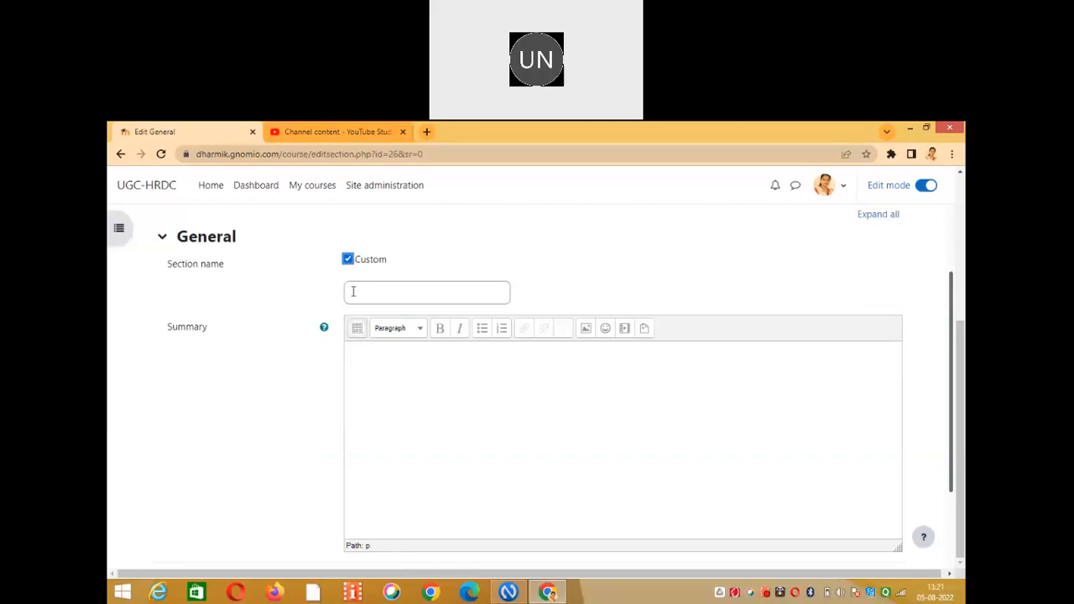
pyautogui.click(353, 291)
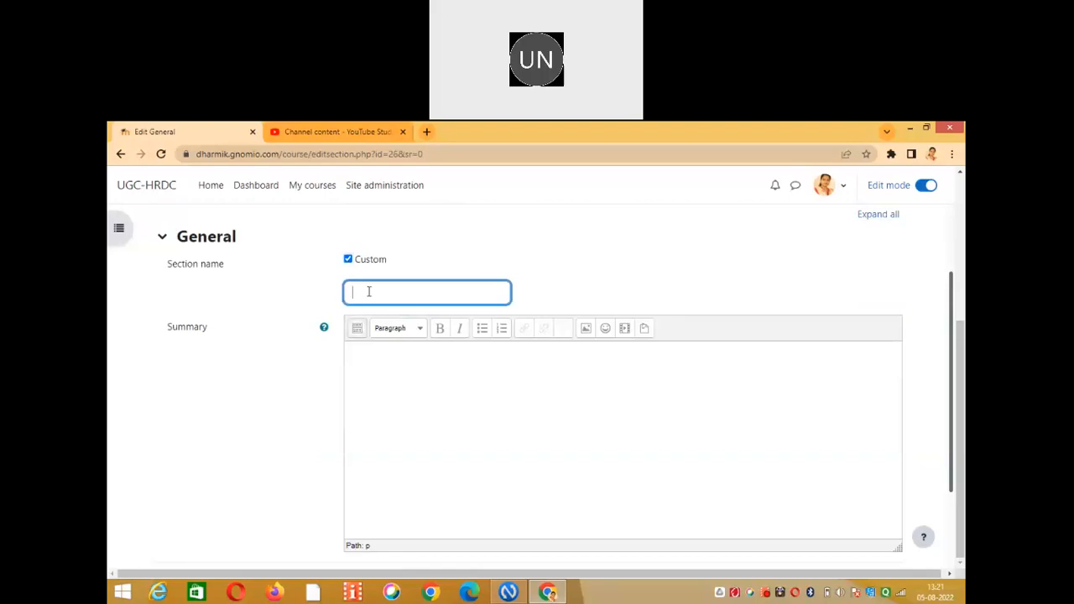
pyautogui.write('Welcome Dear Students!!!!')
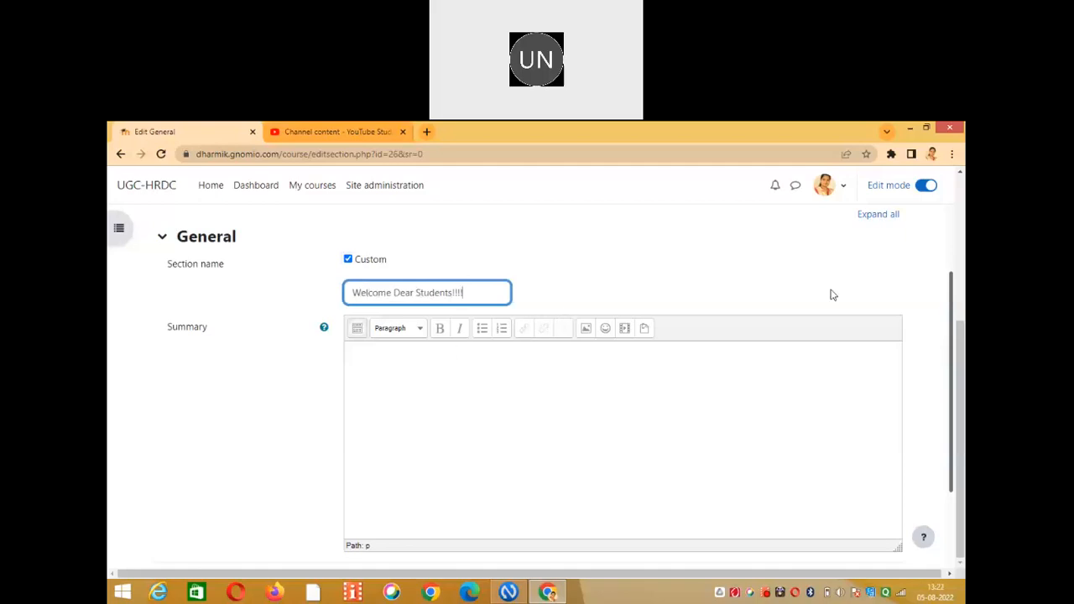
pyautogui.moveTo(955, 302); pyautogui.dragTo(954, 326)
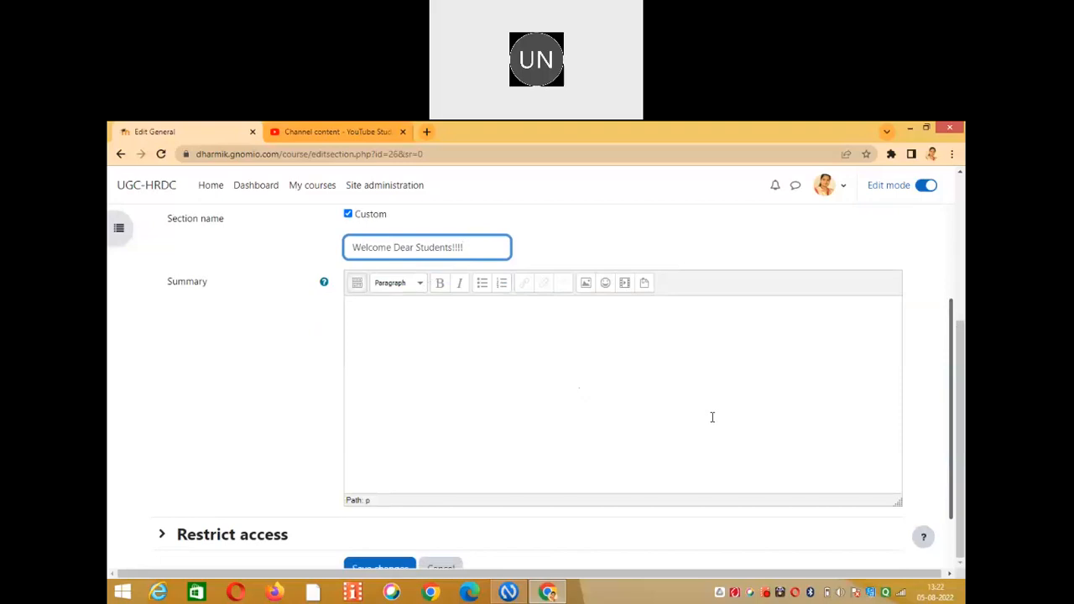
# Write 'Name of the Paper: Medical Microbiology' in the Summary with 'Duration' on the next line.
pyautogui.click(607, 314)
pyautogui.write('Name of the Pape')
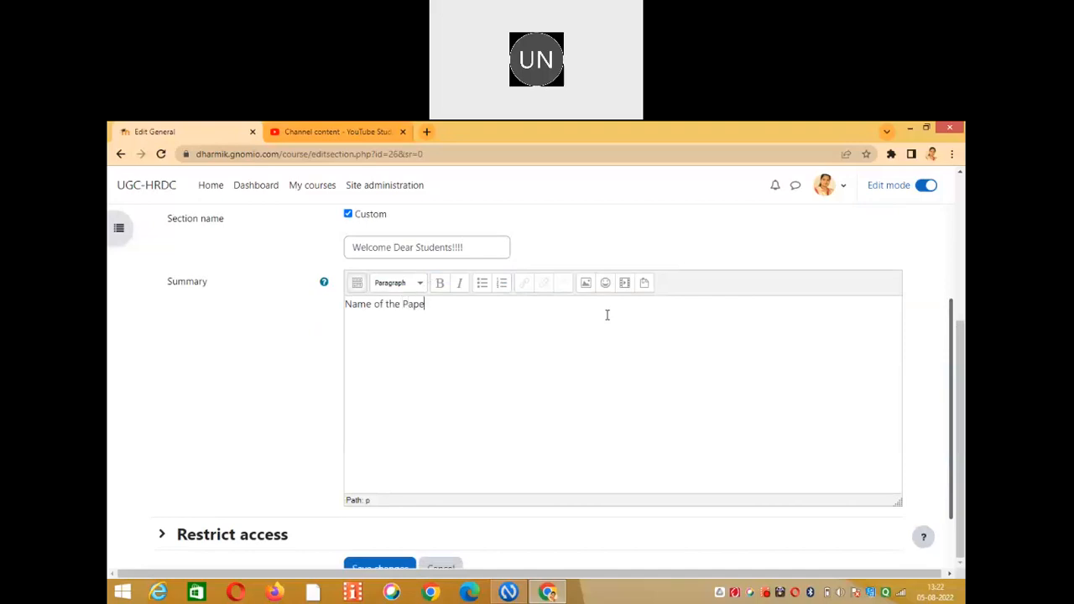
pyautogui.write('r: Medical Microbiology')
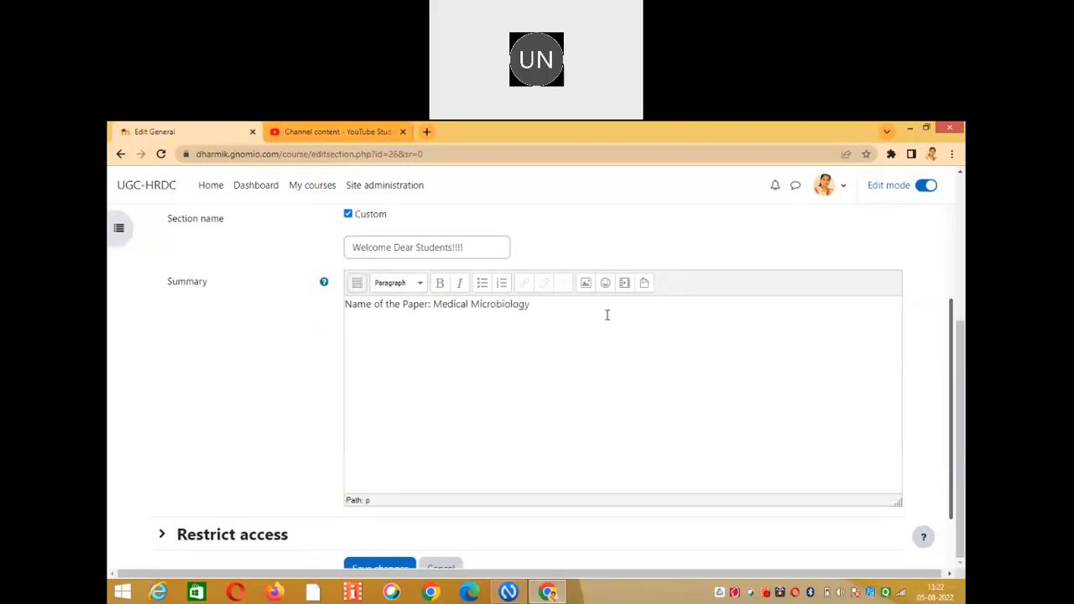
pyautogui.press('Return')
pyautogui.write('Duration')
# Centre and bold the 'Name of the Paper' and 'Duration' lines, then start a new line.
pyautogui.click(356, 283)
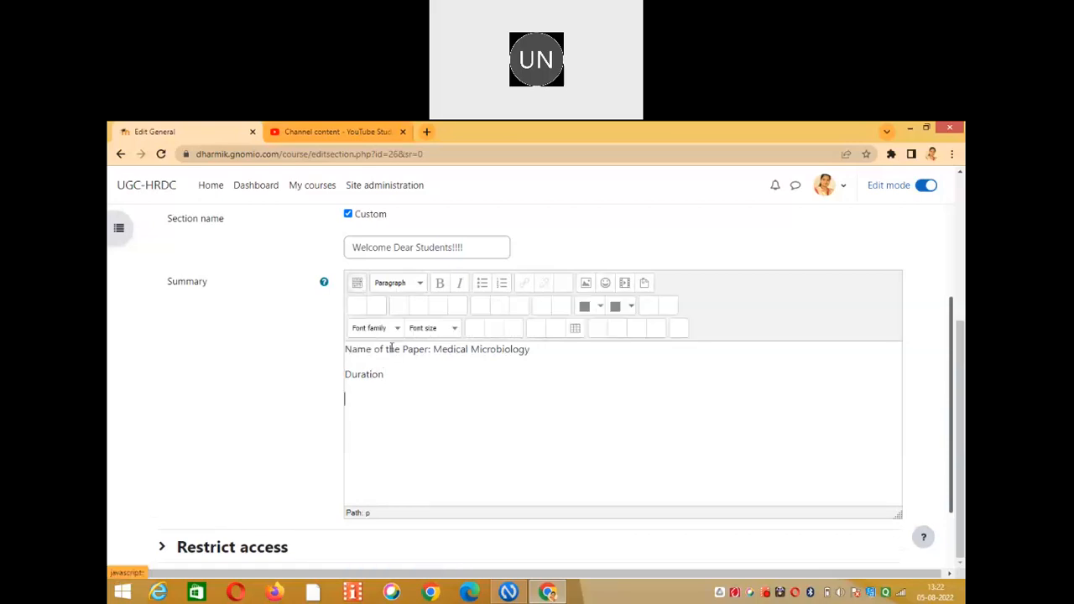
pyautogui.moveTo(538, 348); pyautogui.dragTo(338, 347)
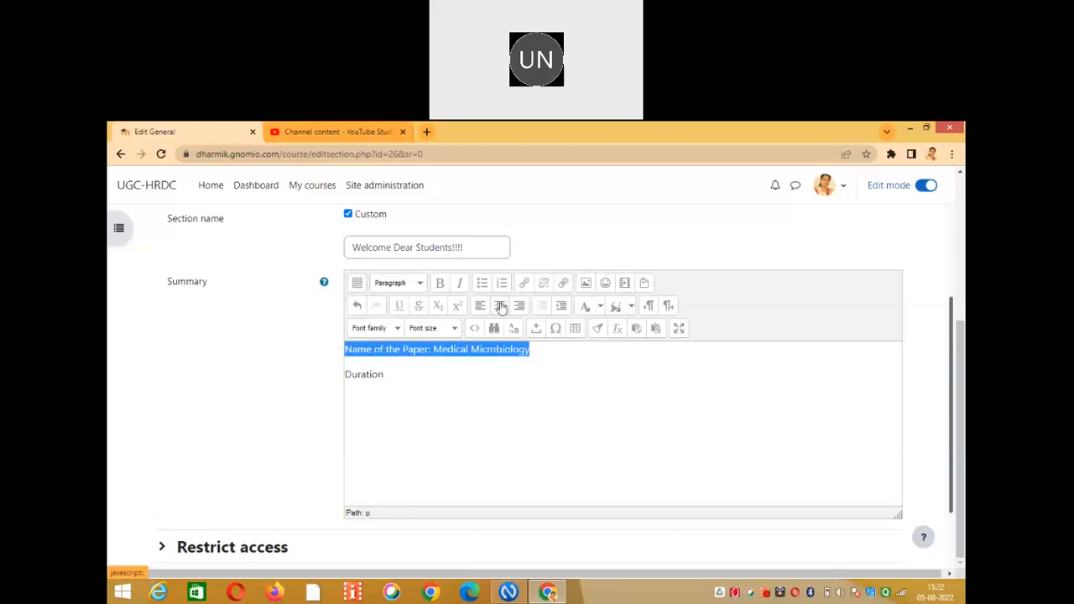
pyautogui.click(500, 307)
pyautogui.click(440, 283)
pyautogui.moveTo(386, 376); pyautogui.dragTo(343, 377)
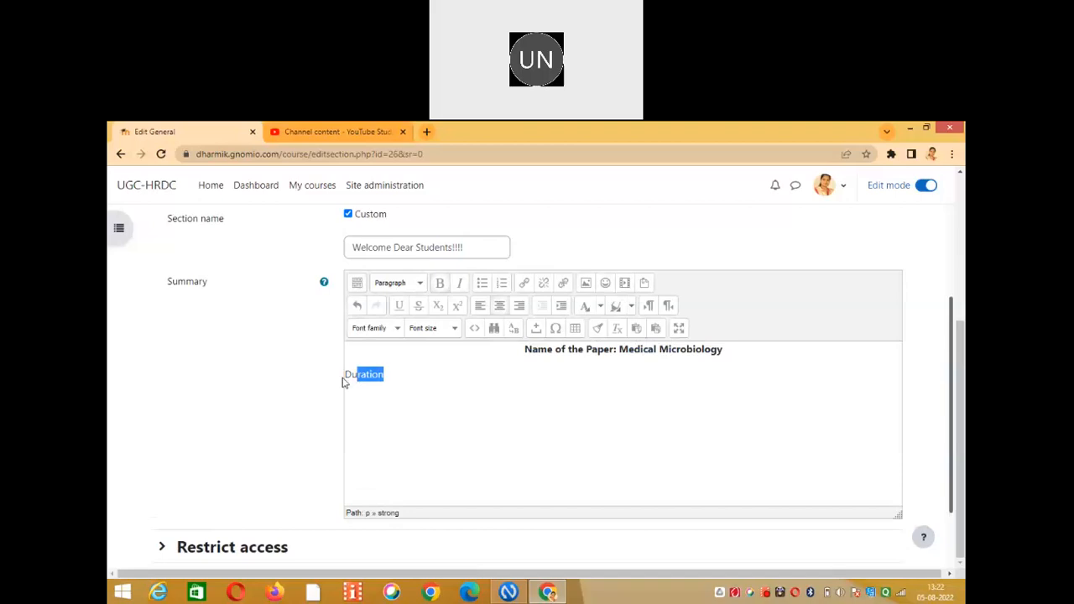
pyautogui.click(499, 305)
pyautogui.click(441, 285)
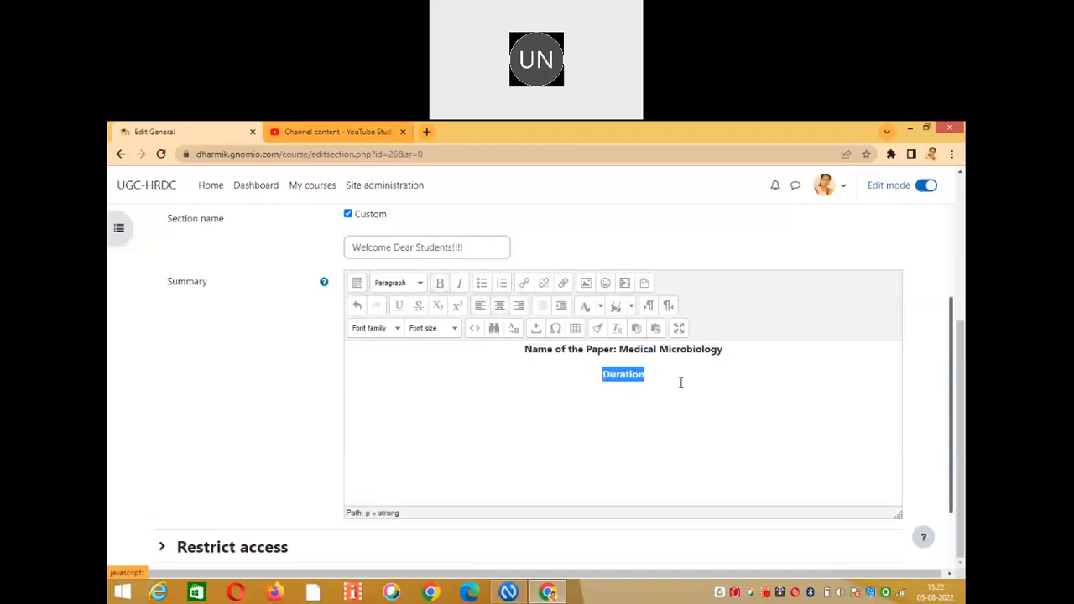
pyautogui.click(664, 376)
pyautogui.press('Return')
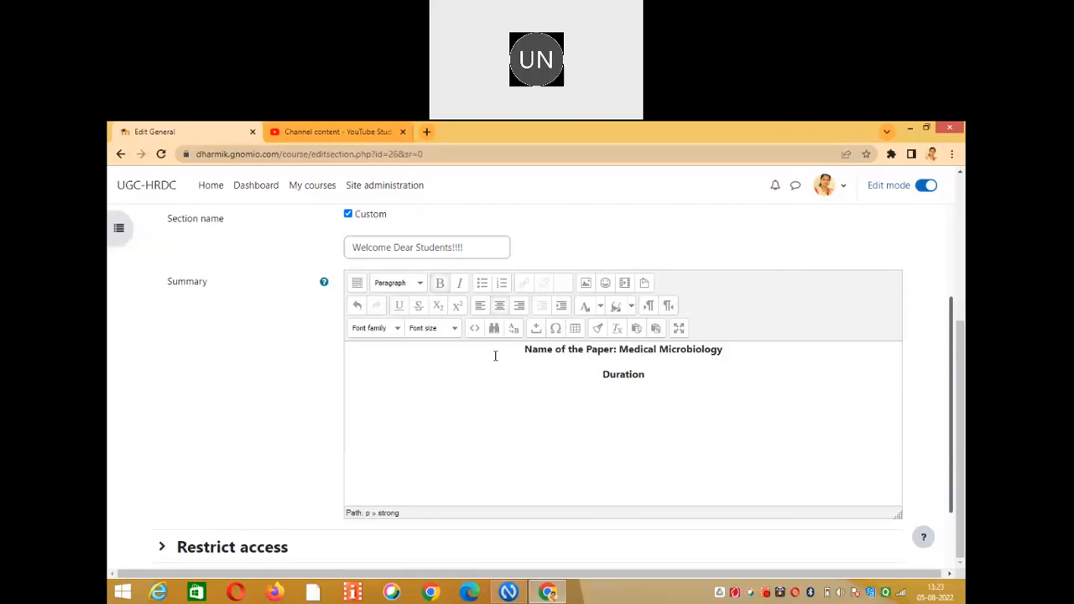
# Collapse the Summary editor toolbar to its single basic row.
pyautogui.click(358, 283)
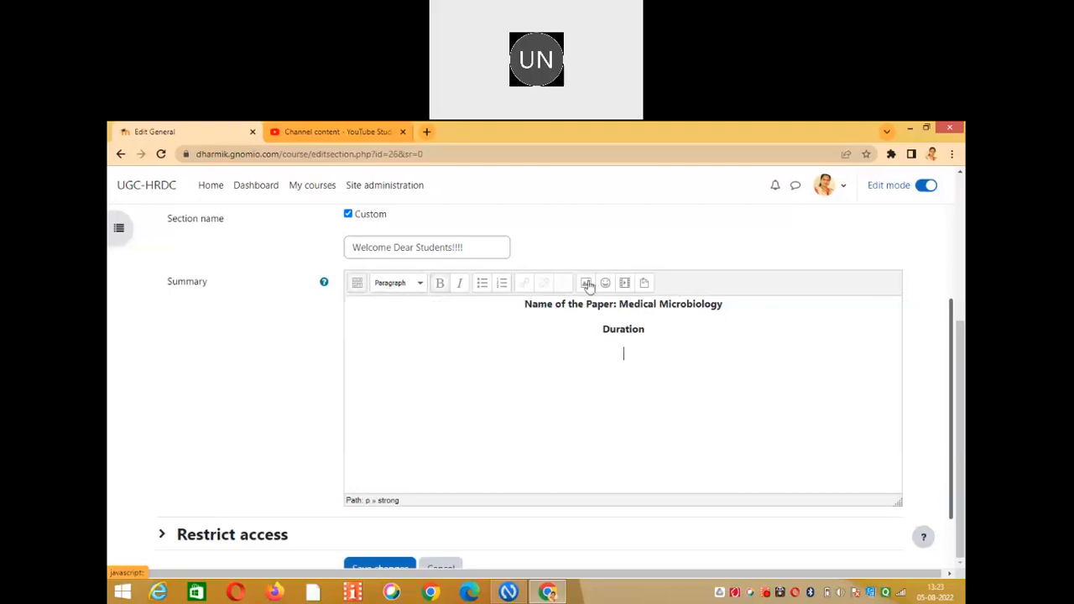
pyautogui.click(358, 284)
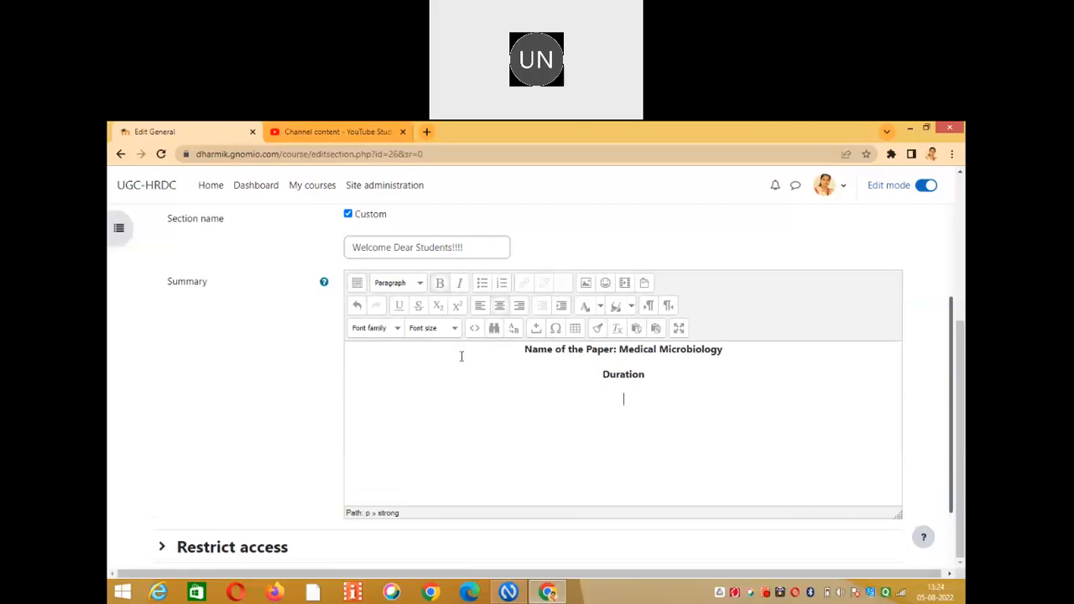
pyautogui.click(357, 282)
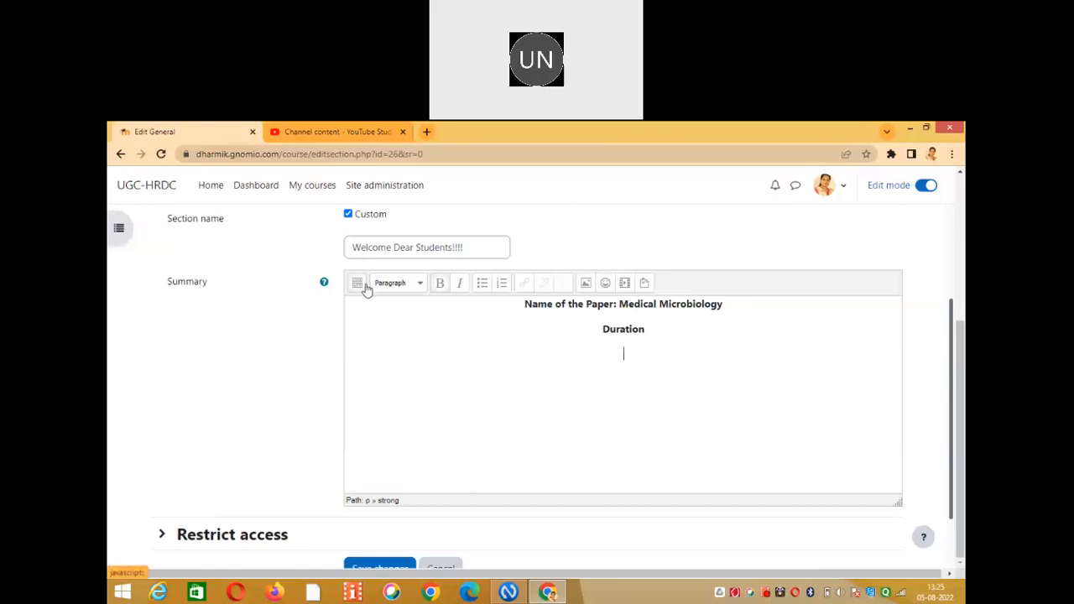
# Start inserting an image into the summary and bring up the File picker to find it.
pyautogui.click(585, 286)
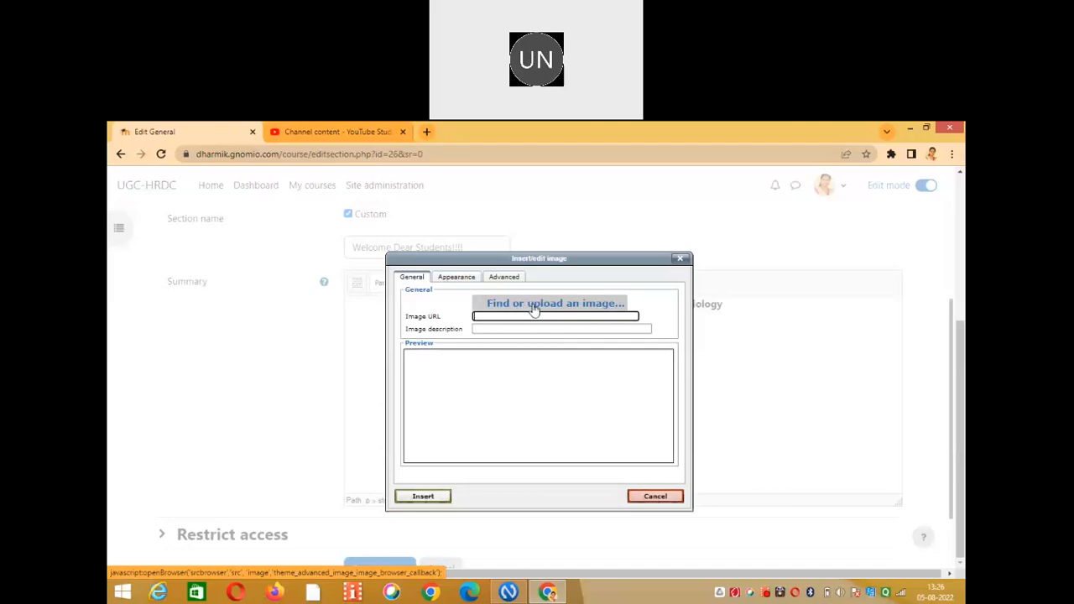
pyautogui.click(534, 309)
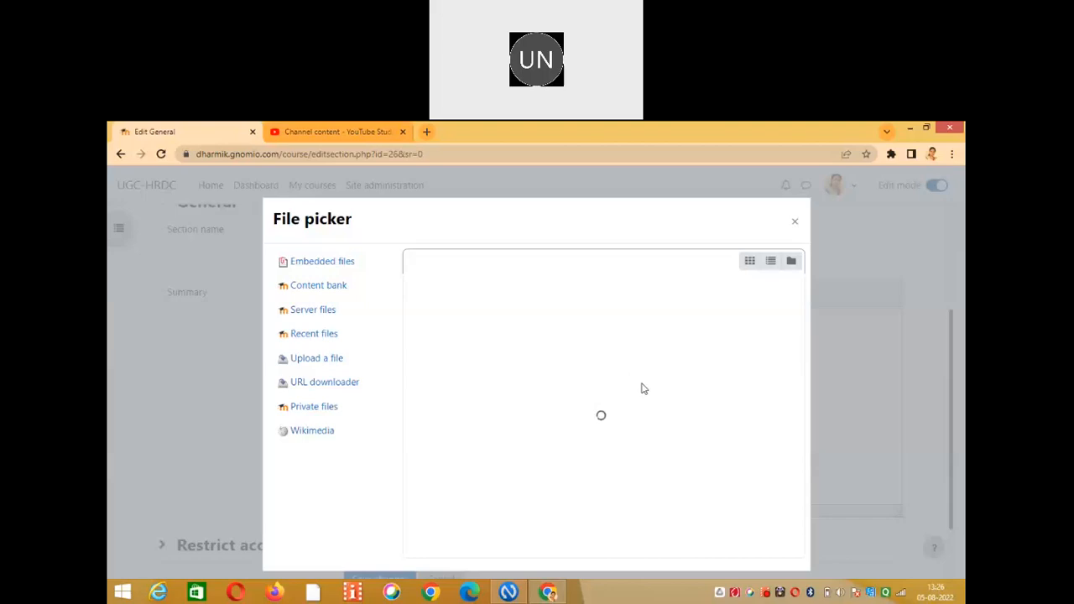
# Reopen the stuck File picker and browse the computer for a photo via Upload a file.
pyautogui.click(795, 227)
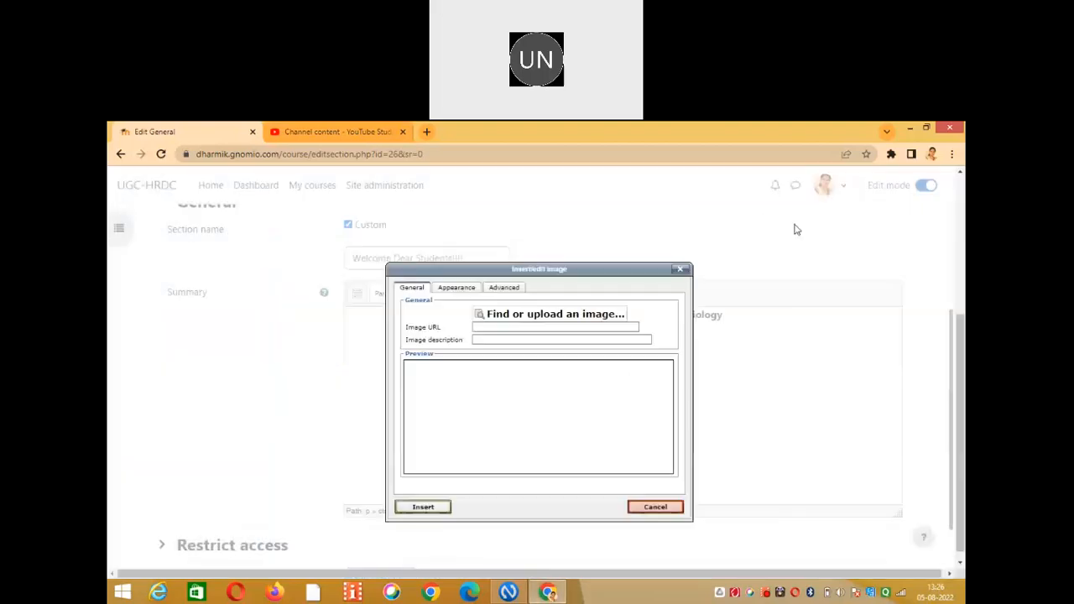
pyautogui.click(558, 319)
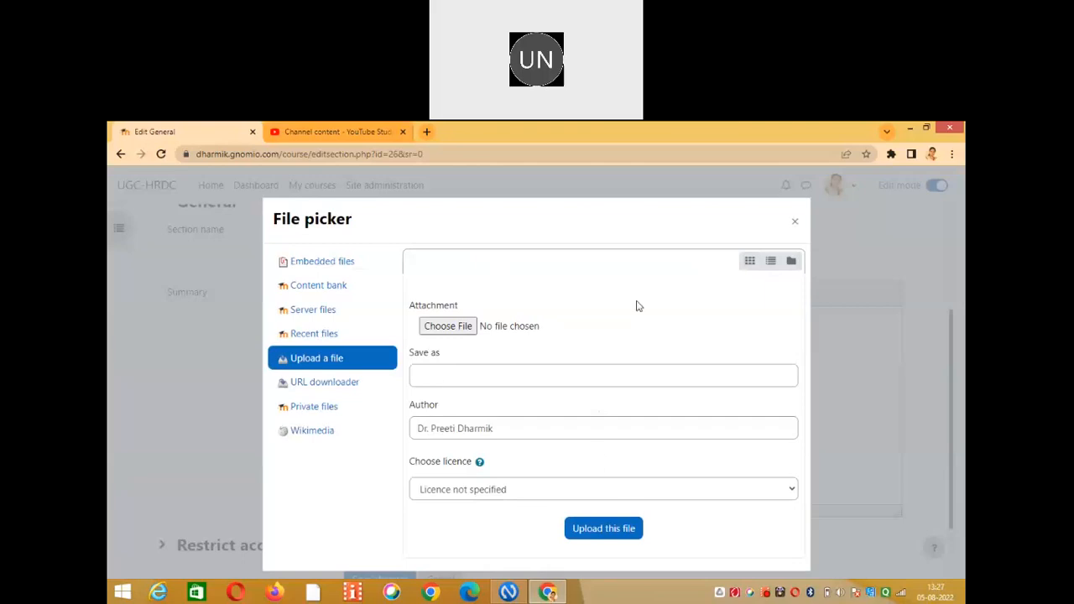
pyautogui.click(449, 329)
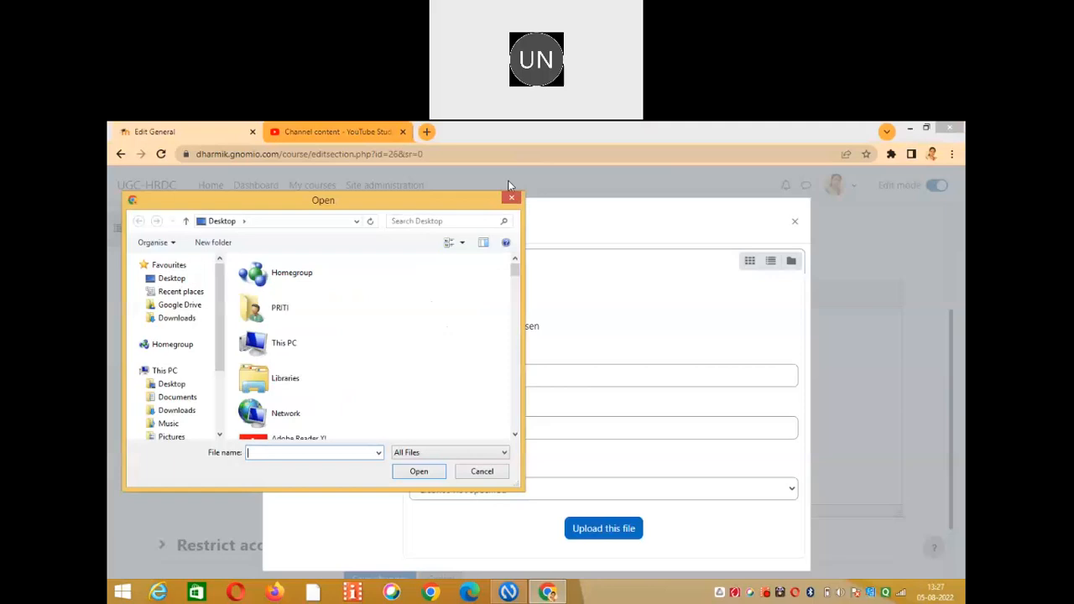
# Attach the portrait .jpg from the Desktop's 'Recent desktop september 2021' folder.
pyautogui.click(479, 134)
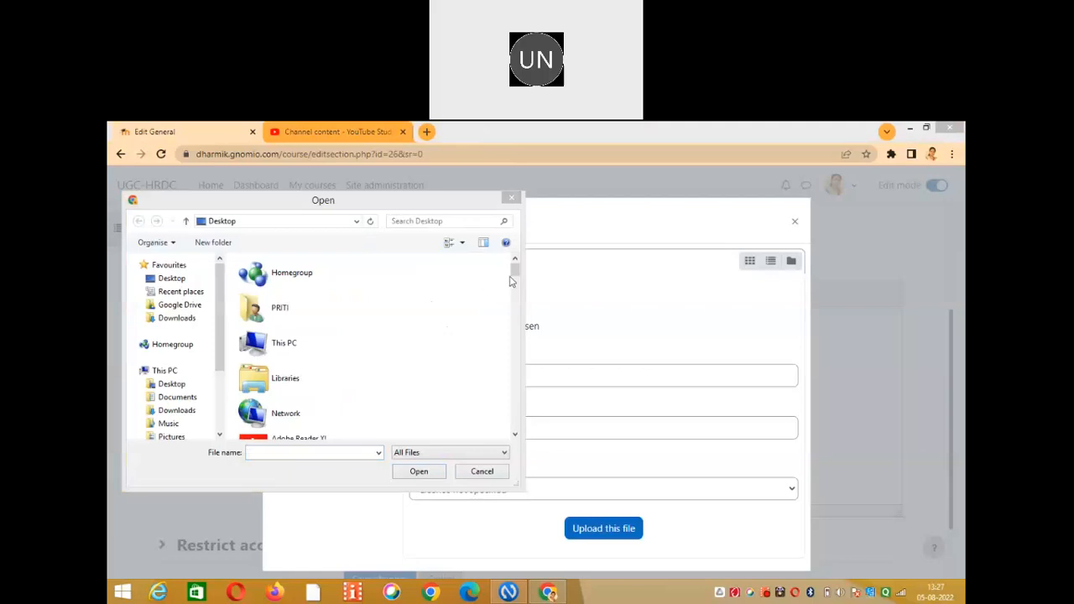
pyautogui.moveTo(515, 279); pyautogui.dragTo(516, 286)
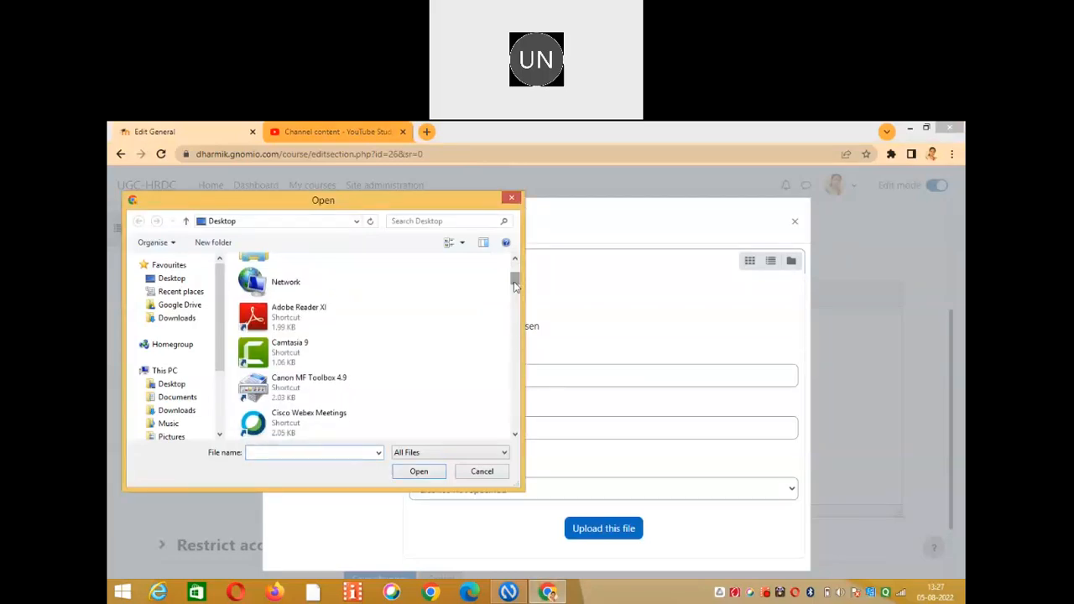
pyautogui.moveTo(515, 286); pyautogui.dragTo(515, 369)
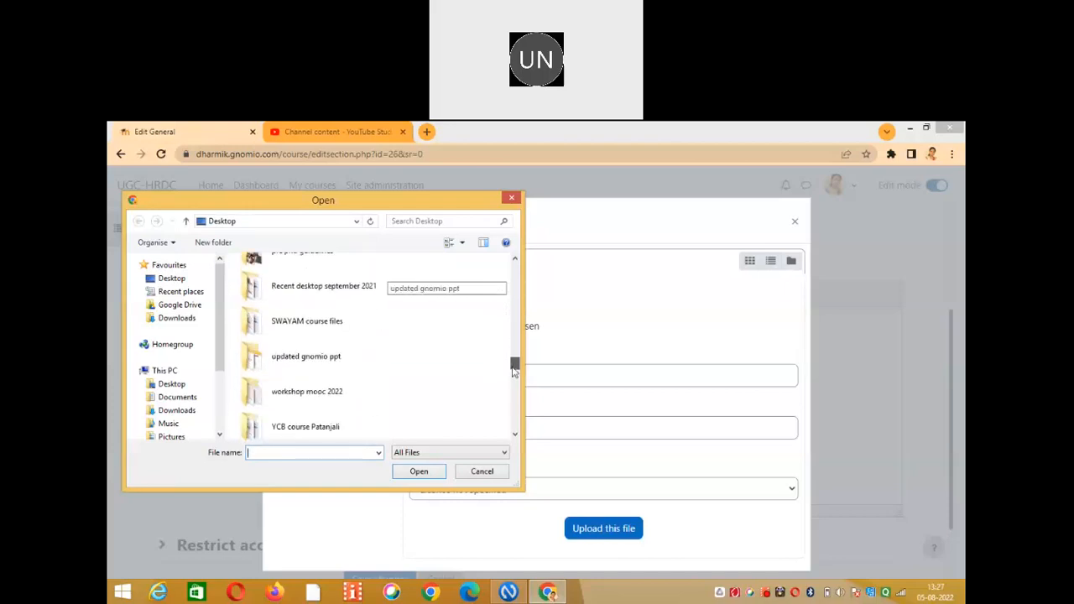
pyautogui.doubleClick(351, 294)
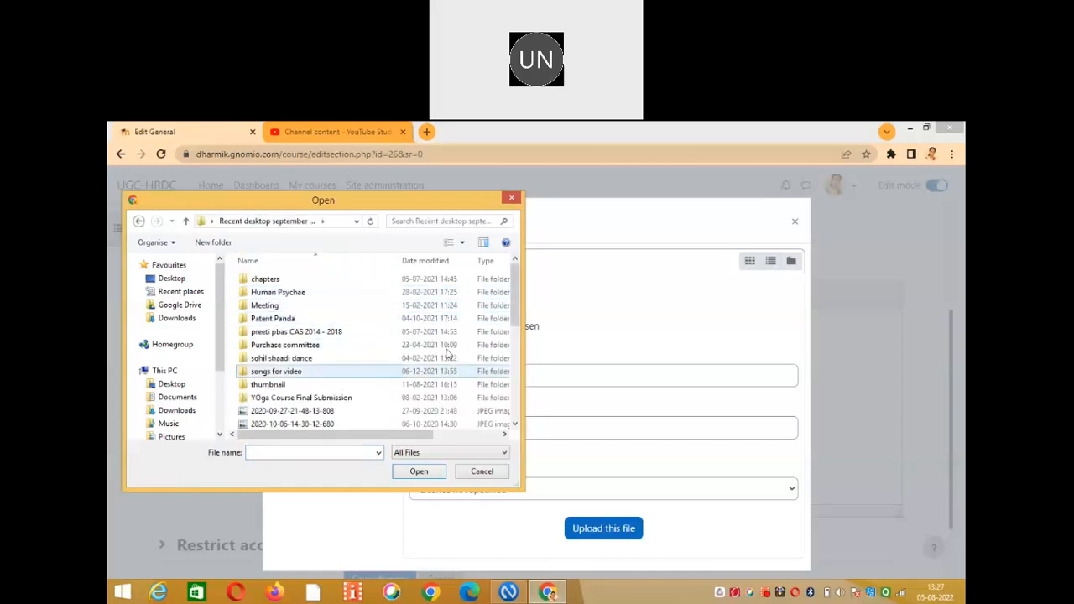
pyautogui.moveTo(513, 314); pyautogui.dragTo(513, 378)
pyautogui.doubleClick(304, 382)
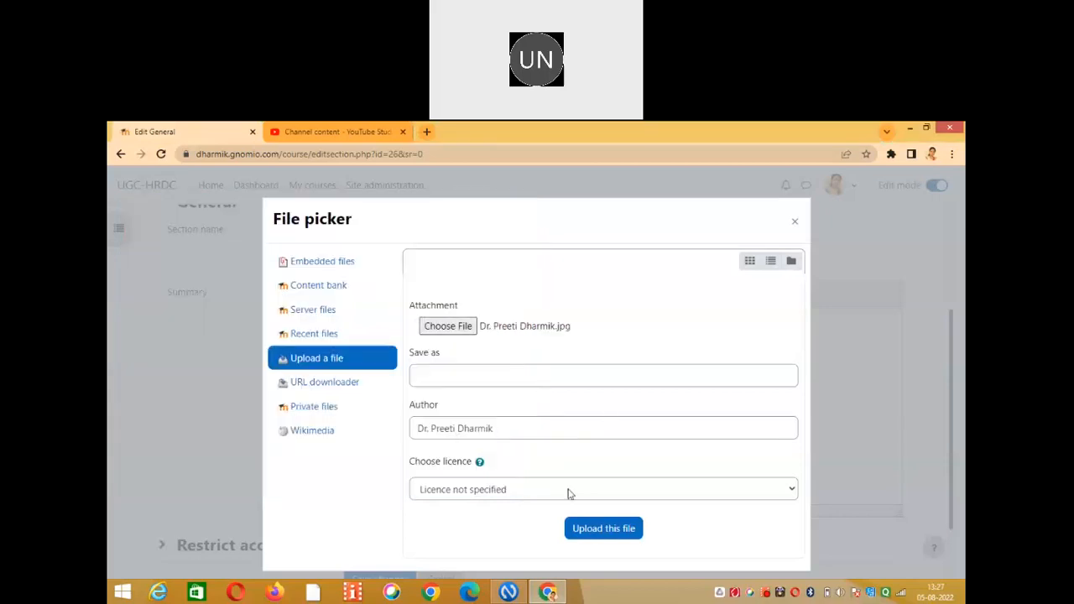
# Upload the attached portrait photo and insert it into the summary.
pyautogui.click(604, 530)
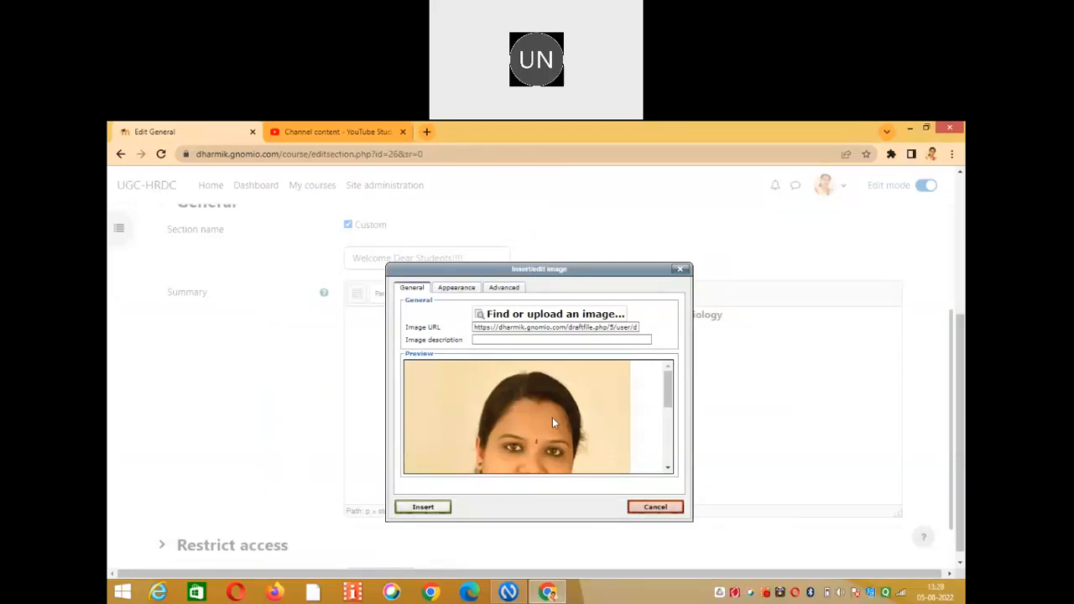
pyautogui.click(424, 507)
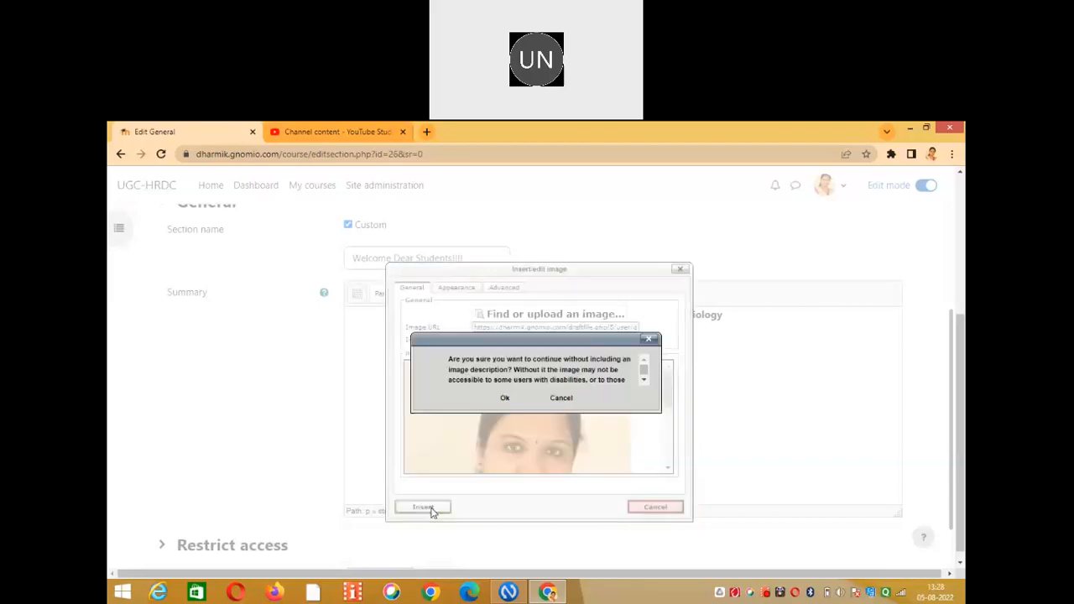
pyautogui.click(506, 399)
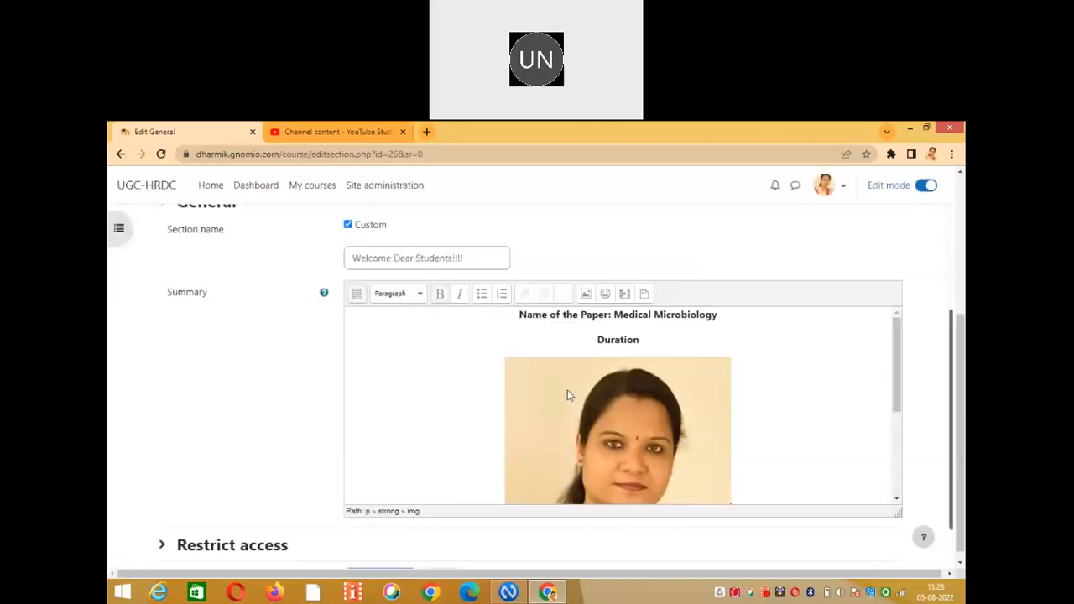
pyautogui.scroll(-3, 899, 336)
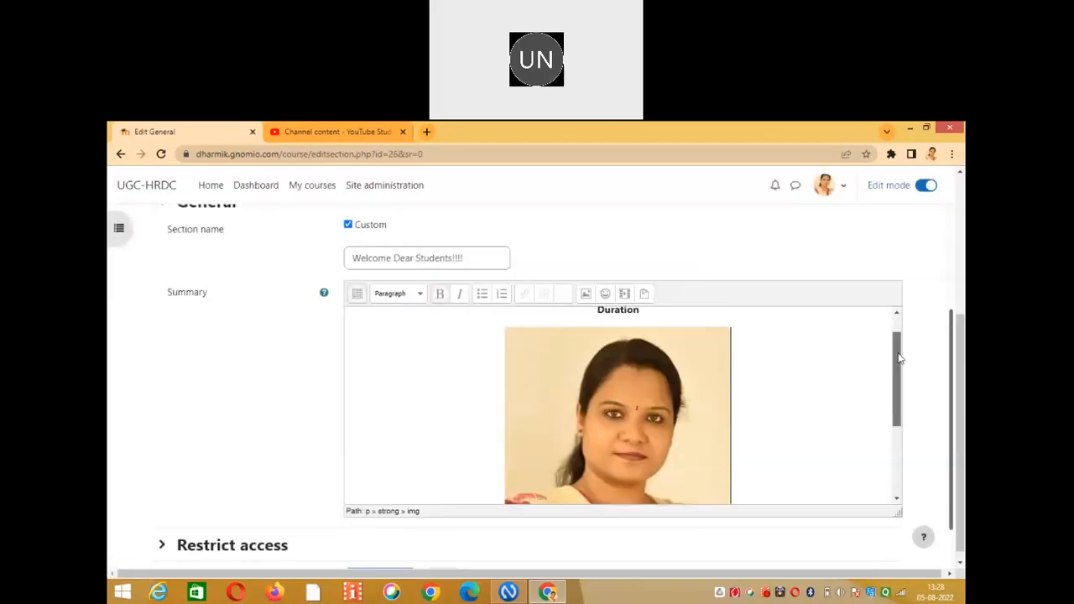
pyautogui.scroll(3, 894, 364)
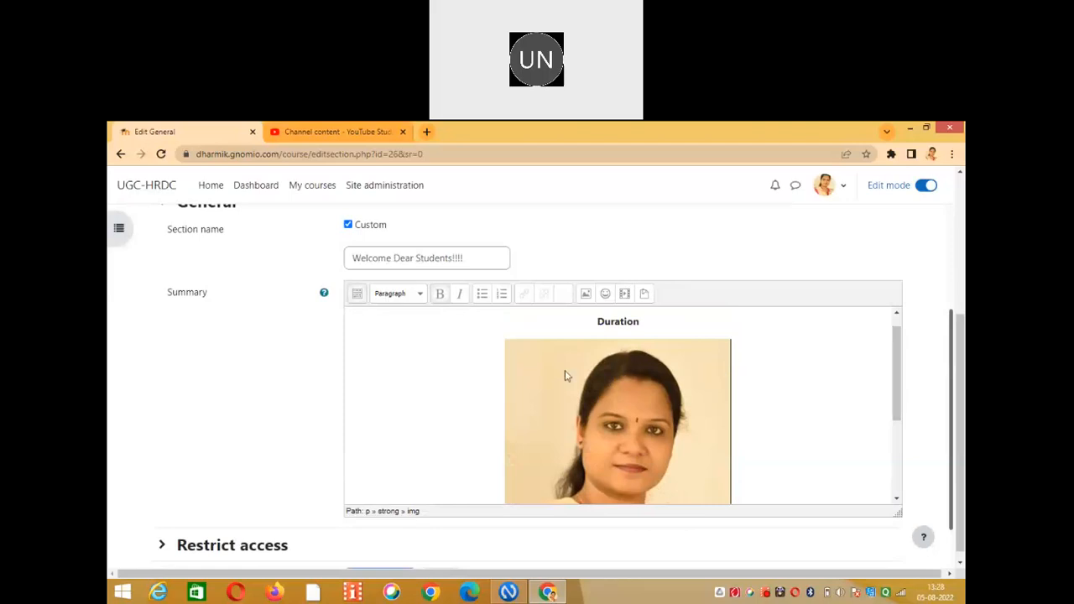
pyautogui.moveTo(566, 374); pyautogui.dragTo(495, 369)
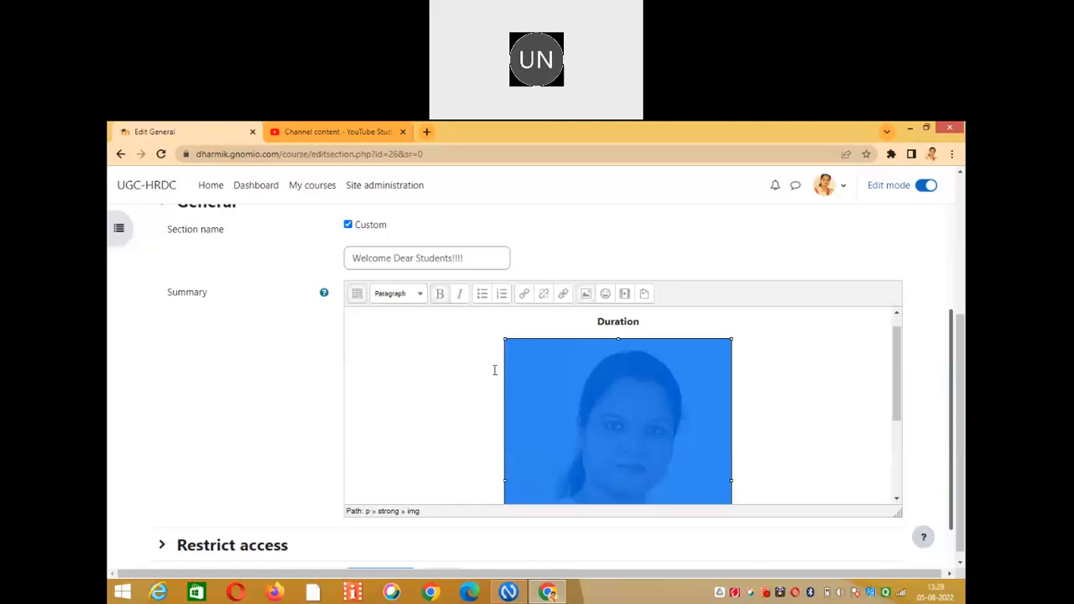
pyautogui.click(739, 414)
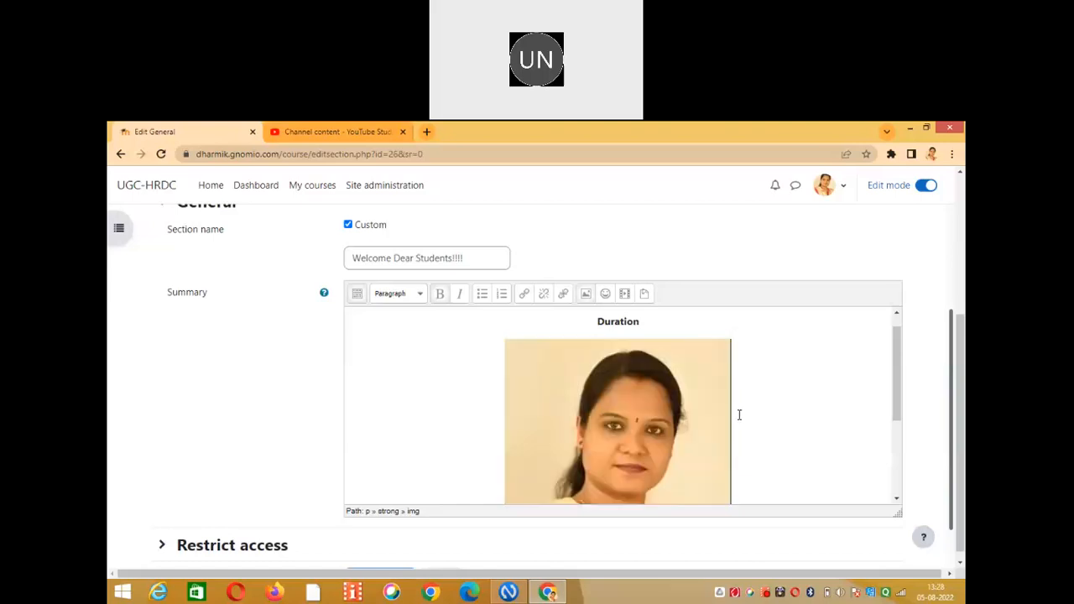
pyautogui.click(642, 401)
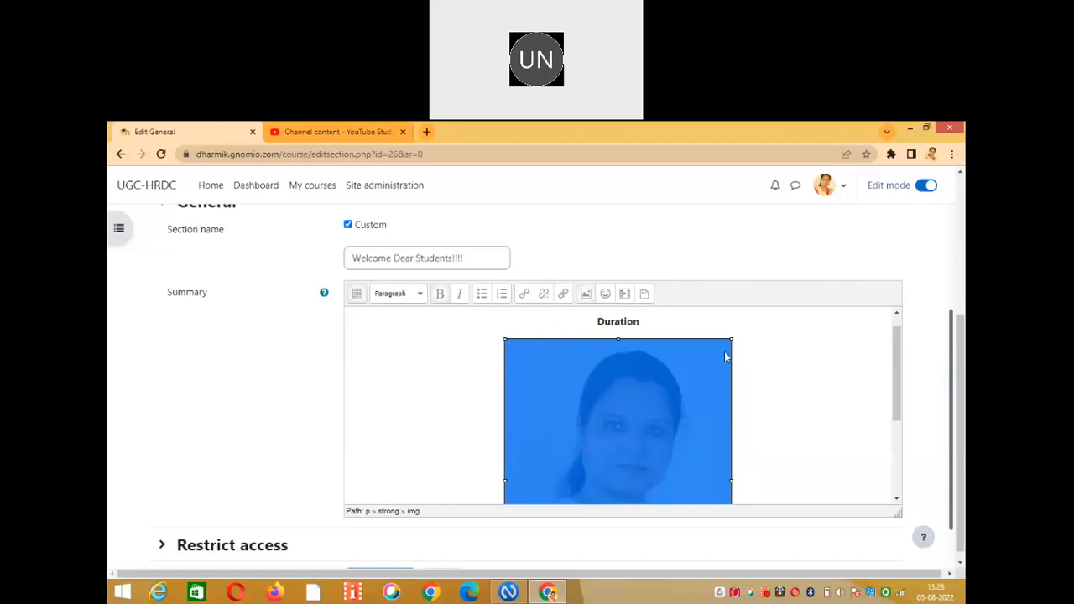
# Resize the portrait photo down to a small thumbnail beneath the Duration heading.
pyautogui.moveTo(733, 336); pyautogui.dragTo(587, 492)
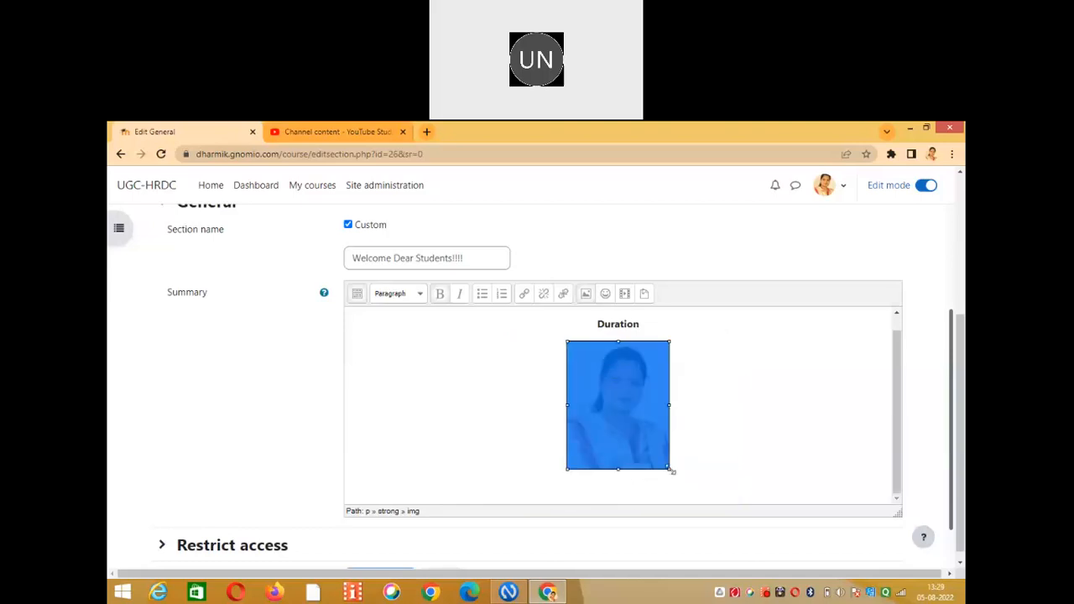
pyautogui.moveTo(672, 470); pyautogui.dragTo(650, 421)
pyautogui.click(656, 415)
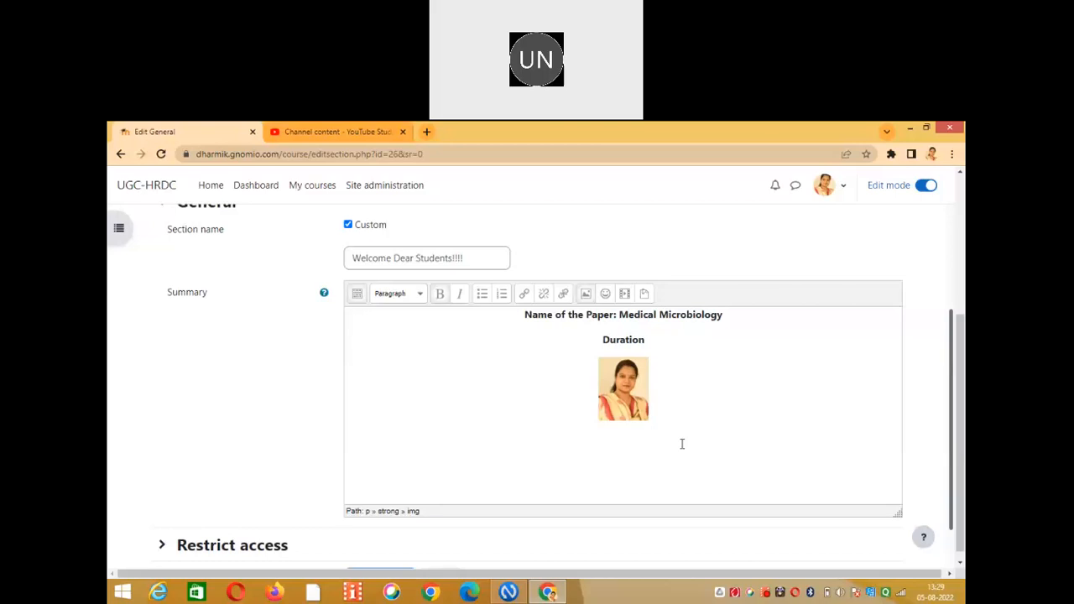
pyautogui.write('nmjjh')
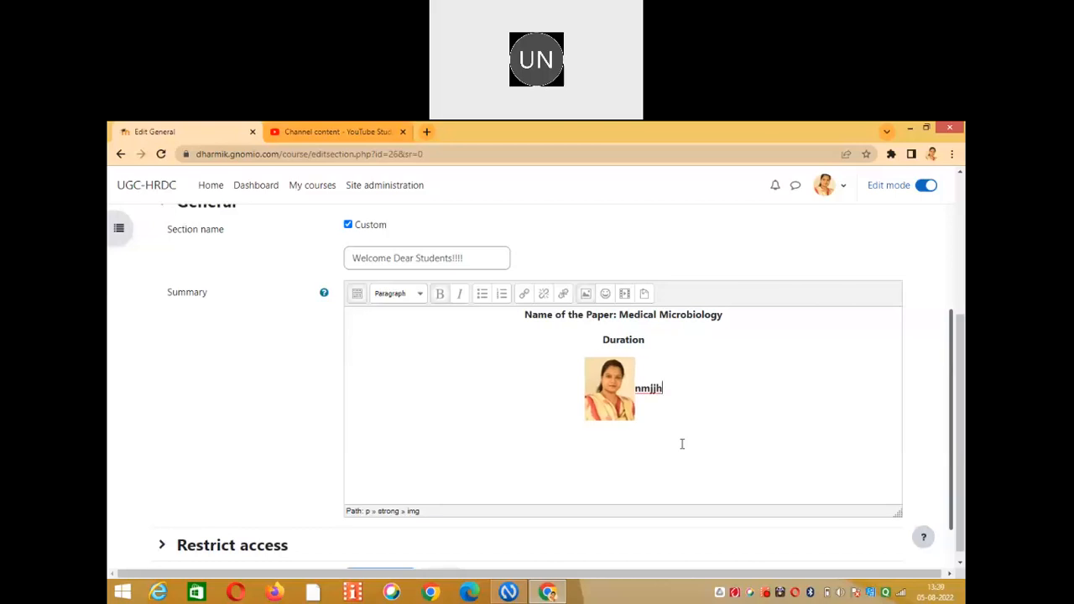
pyautogui.press('BackSpace')
pyautogui.press('BackSpace')
pyautogui.press('BackSpace')
pyautogui.press('BackSpace')
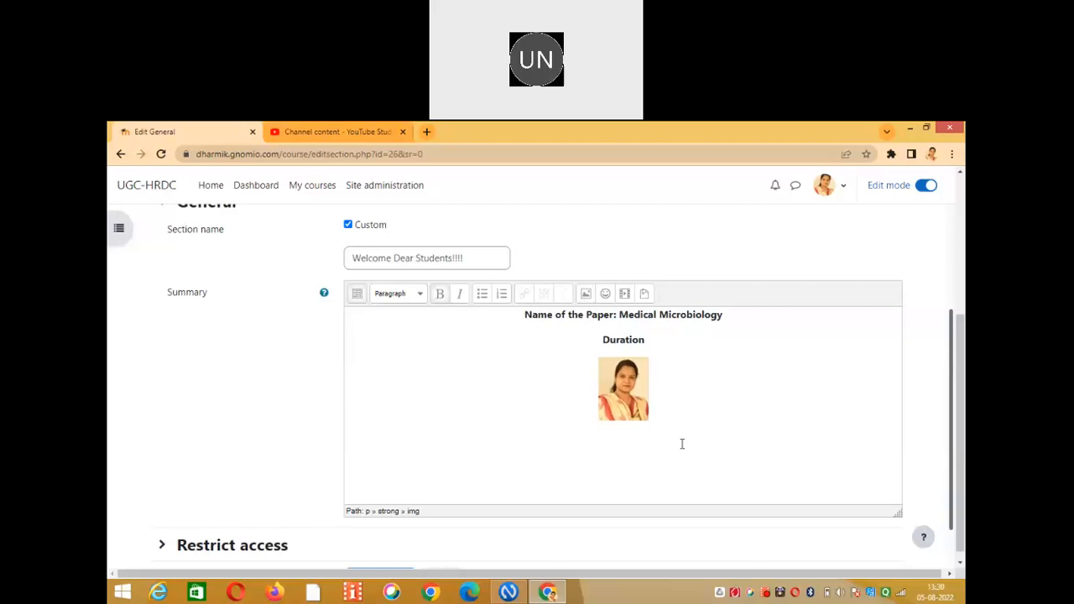
pyautogui.click(682, 444)
# Type the coordinator's name, 'Course Cordinator', and a contact line with phone and e-mail on separate lines.
pyautogui.click(359, 295)
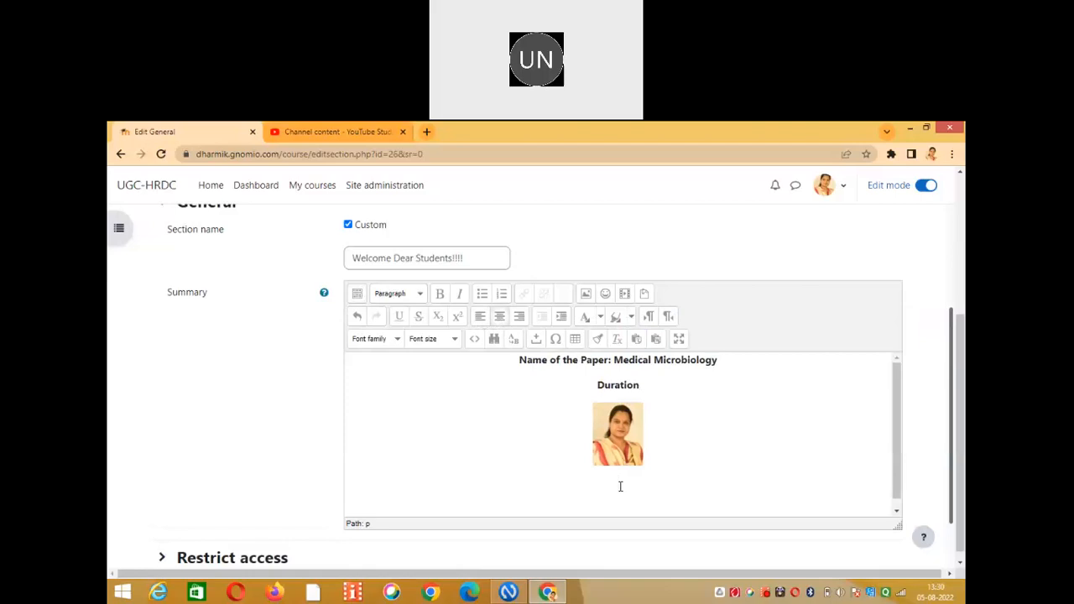
pyautogui.press('Return')
pyautogui.write('Course Cordinator')
pyautogui.press('Return')
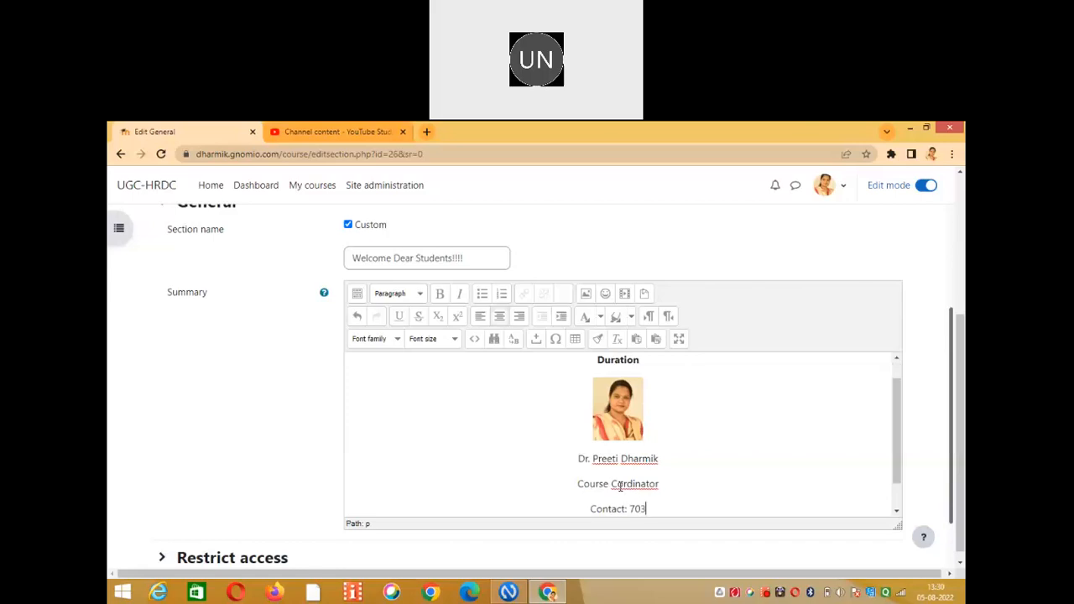
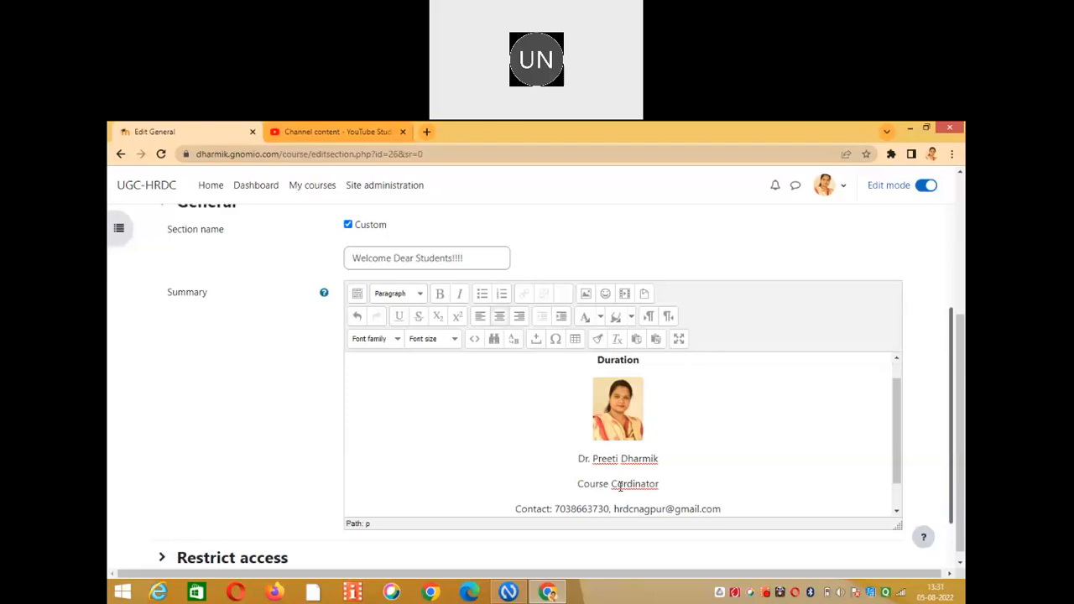
pyautogui.press('Return')
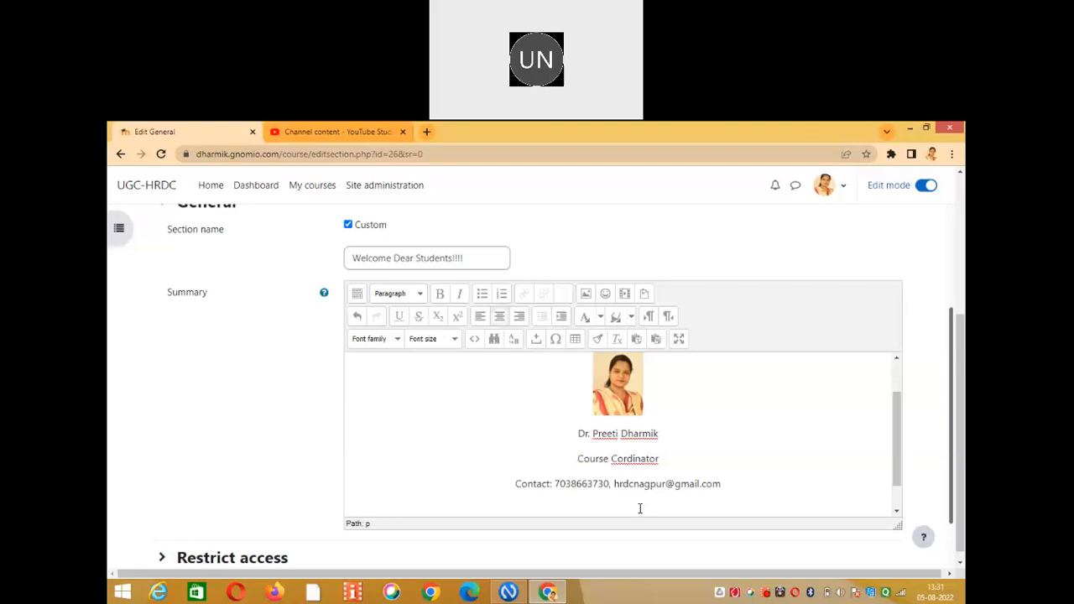
# Correct 'Cordinator' to 'Coordinator', bold the name line, and add an empty line below the contact.
pyautogui.click(626, 460)
pyautogui.write('o')
pyautogui.moveTo(661, 433); pyautogui.dragTo(563, 435)
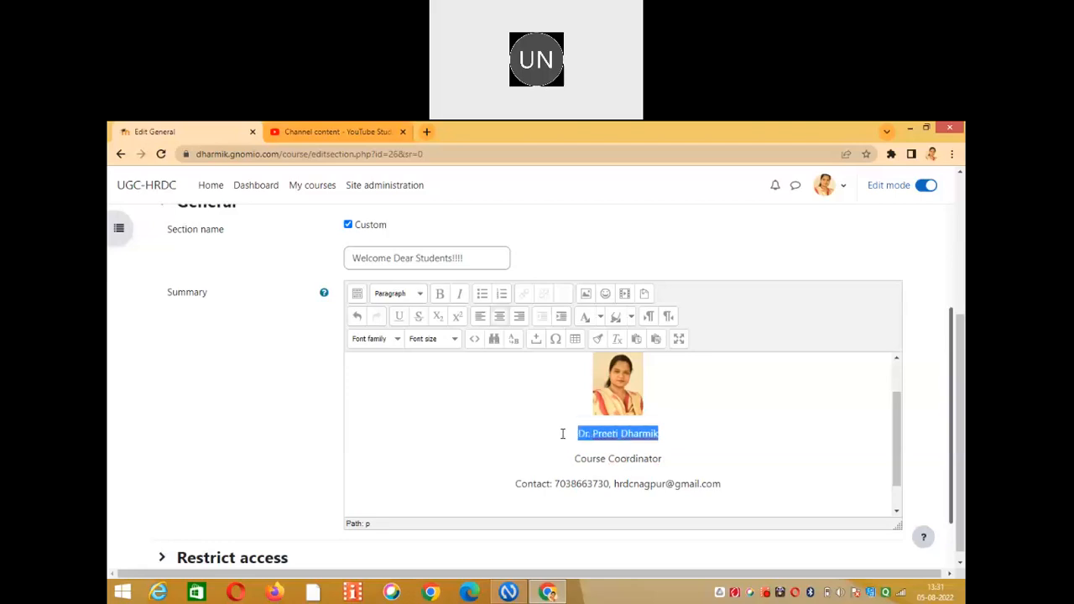
pyautogui.click(445, 296)
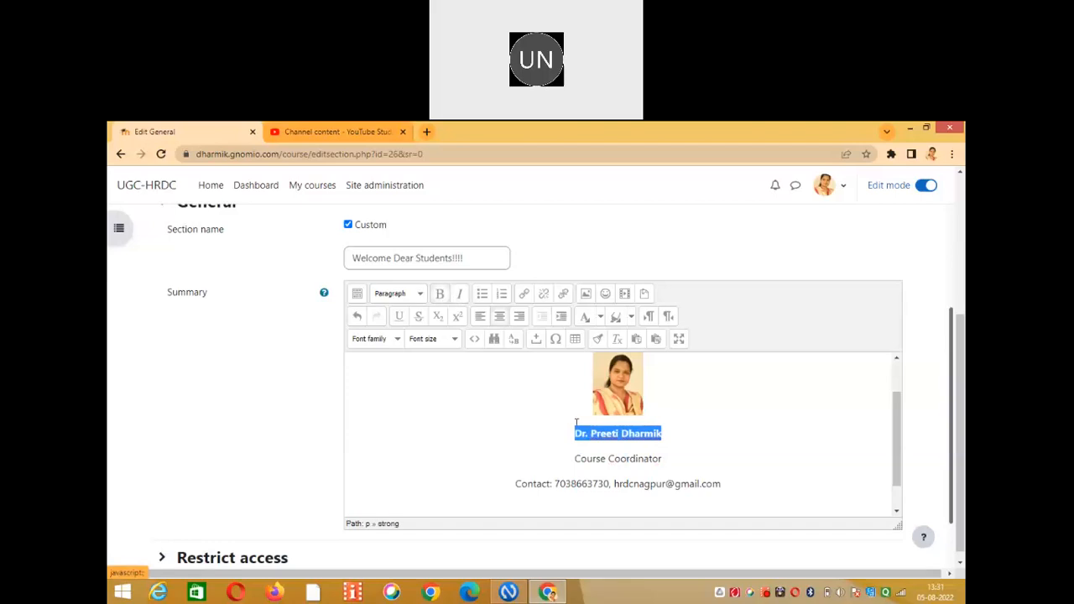
pyautogui.click(683, 469)
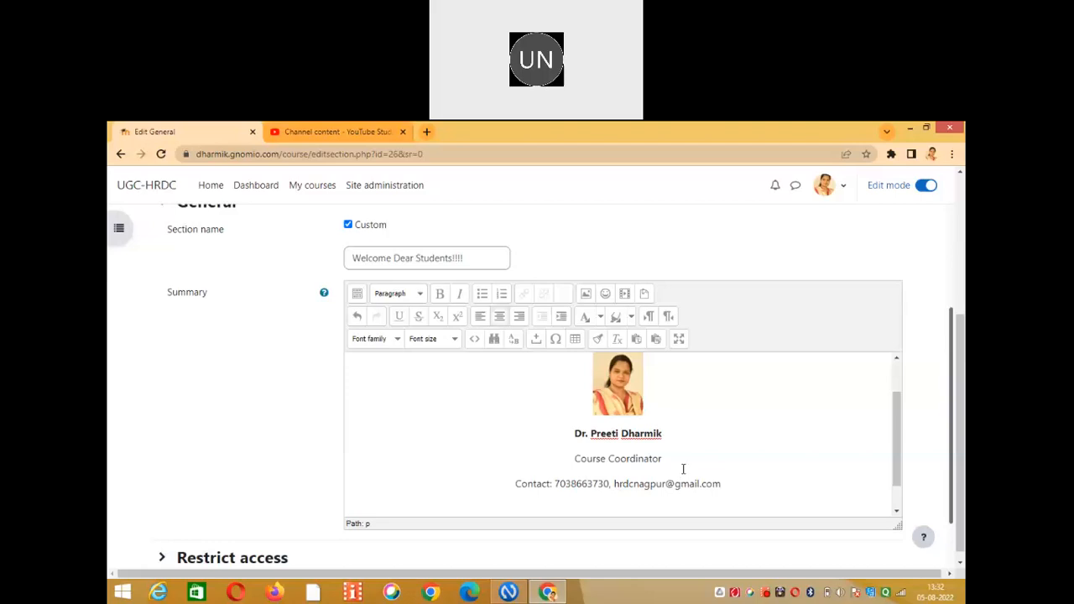
pyautogui.press('Return')
pyautogui.click(644, 393)
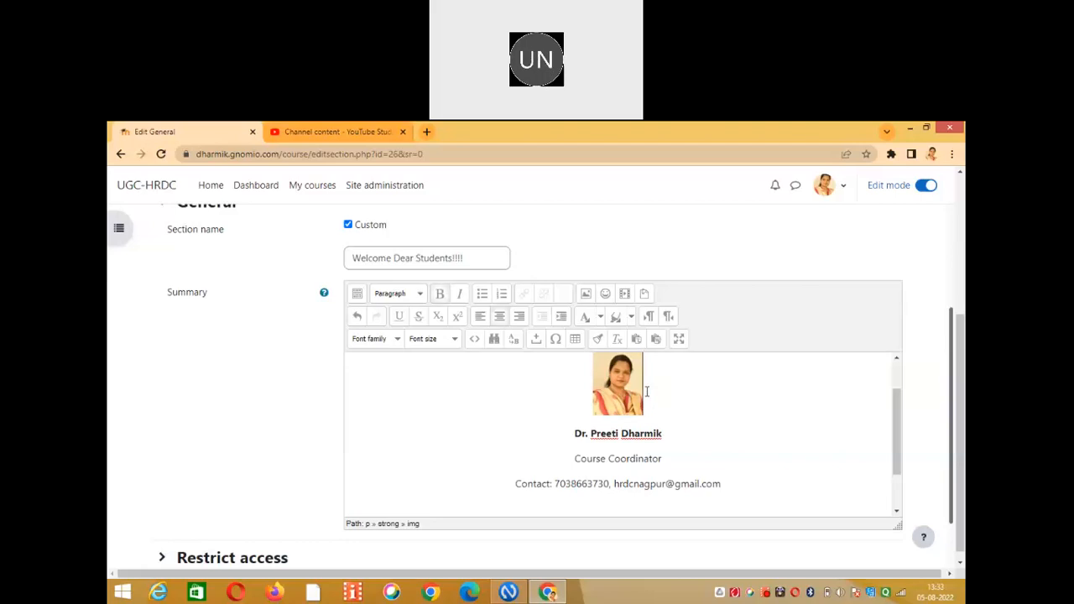
pyautogui.click(729, 486)
pyautogui.press('Return')
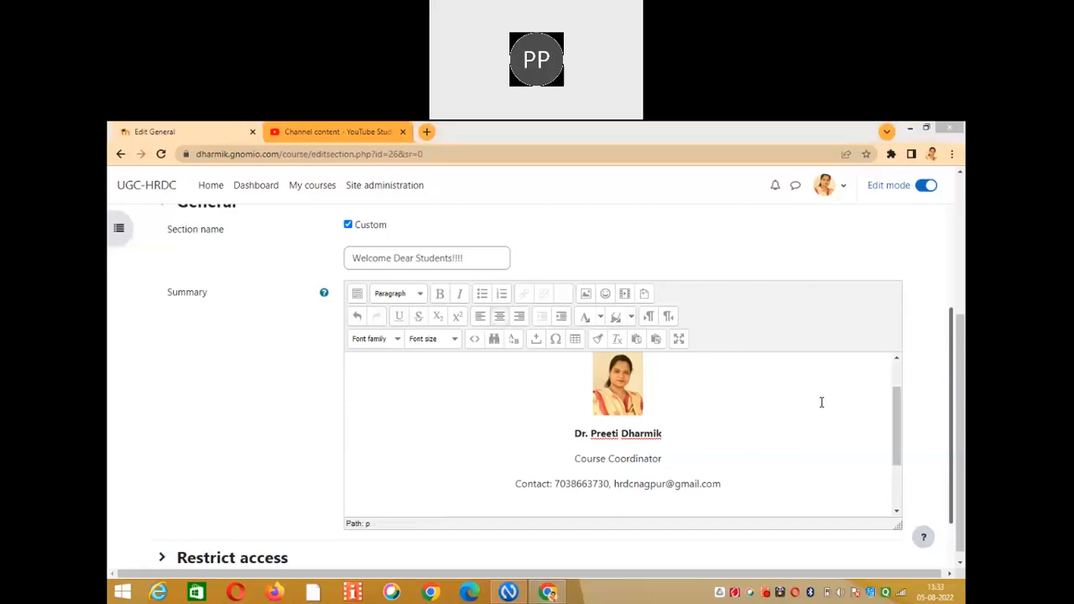
pyautogui.click(626, 502)
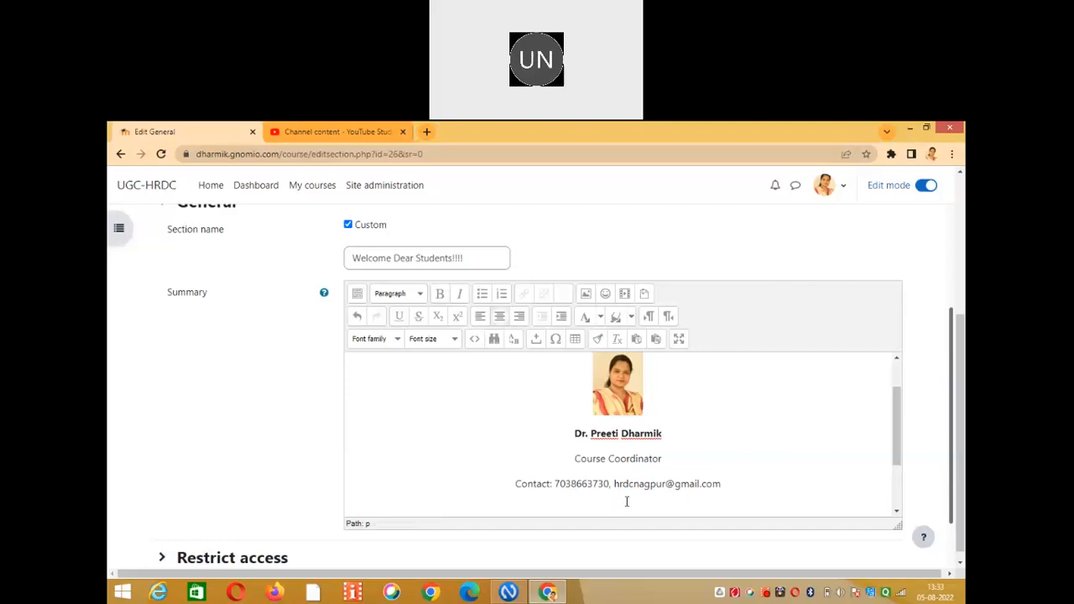
# Replace the draft 'Brief Biodata' text with an 'About me' line below the contact details.
pyautogui.write('rief Biodata')
pyautogui.press('BackSpace')
pyautogui.press('BackSpace')
pyautogui.press('BackSpace')
pyautogui.press('BackSpace')
pyautogui.press('BackSpace')
pyautogui.press('BackSpace')
pyautogui.press('BackSpace')
pyautogui.press('BackSpace')
pyautogui.press('BackSpace')
pyautogui.press('BackSpace')
pyautogui.press('BackSpace')
pyautogui.press('BackSpace')
pyautogui.press('BackSpace')
pyautogui.write('About Me')
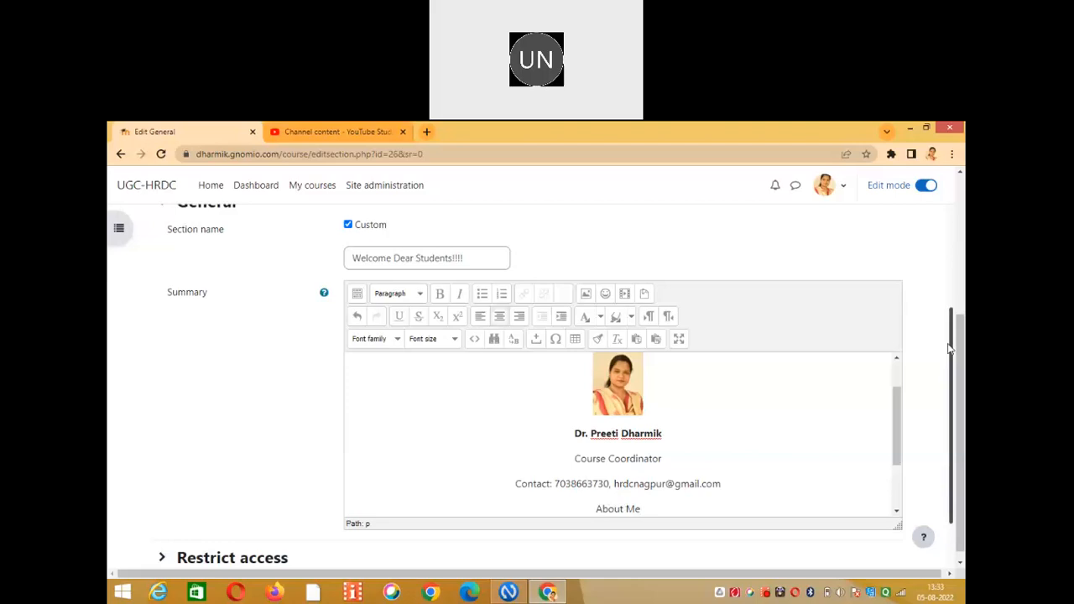
pyautogui.scroll(-2, 953, 363)
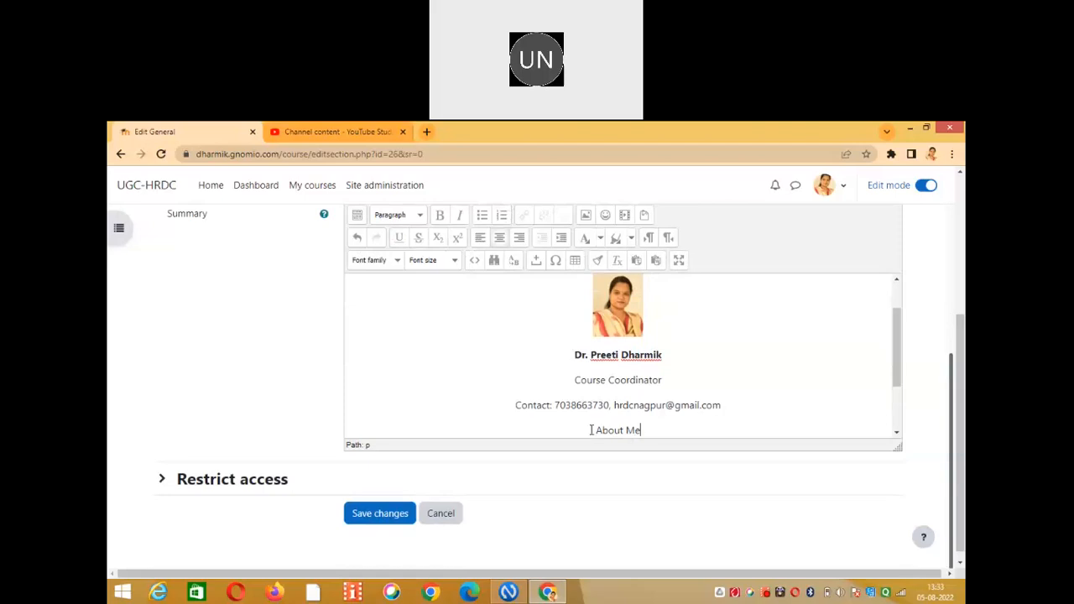
pyautogui.click(643, 429)
pyautogui.press('Return')
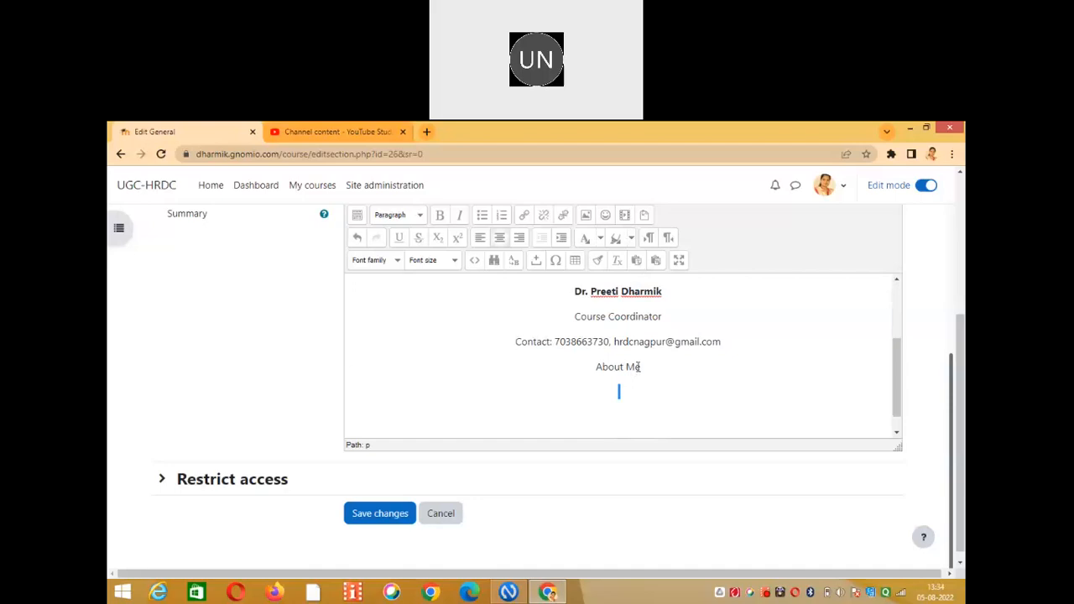
pyautogui.click(618, 367)
pyautogui.press('Return')
pyautogui.moveTo(627, 365); pyautogui.dragTo(591, 363)
pyautogui.write('About me')
pyautogui.moveTo(596, 366); pyautogui.dragTo(642, 365)
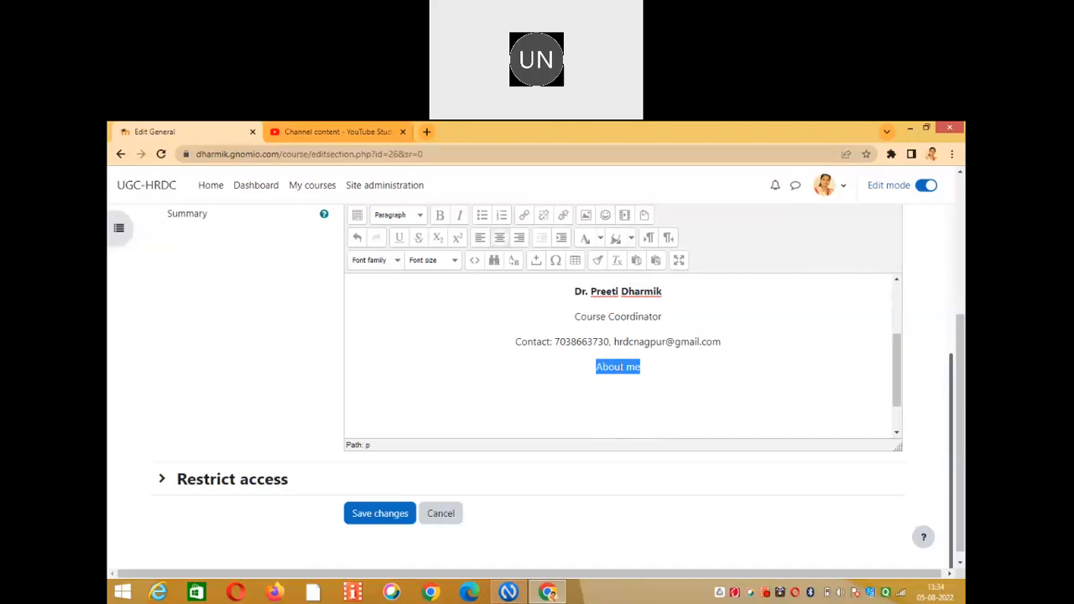
# Collapse the editor toolbar, delete the leftover 'ut Me' text, and reselect the 'About me' line.
pyautogui.click(357, 215)
pyautogui.moveTo(899, 344); pyautogui.dragTo(898, 354)
pyautogui.tripleClick(601, 383)
pyautogui.press('Delete')
pyautogui.moveTo(894, 346); pyautogui.dragTo(896, 287)
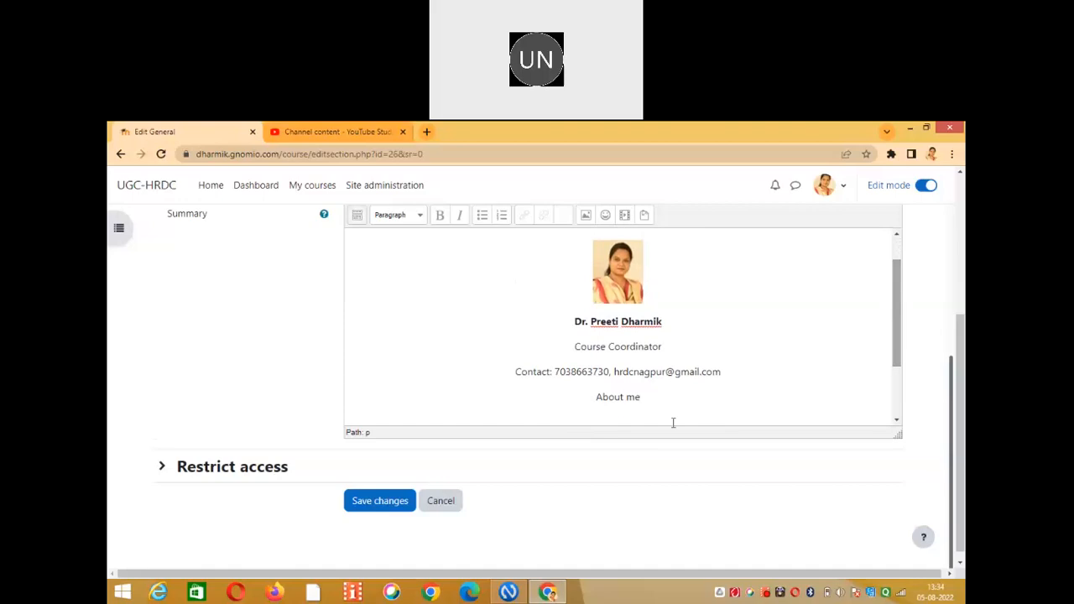
pyautogui.tripleClick(616, 397)
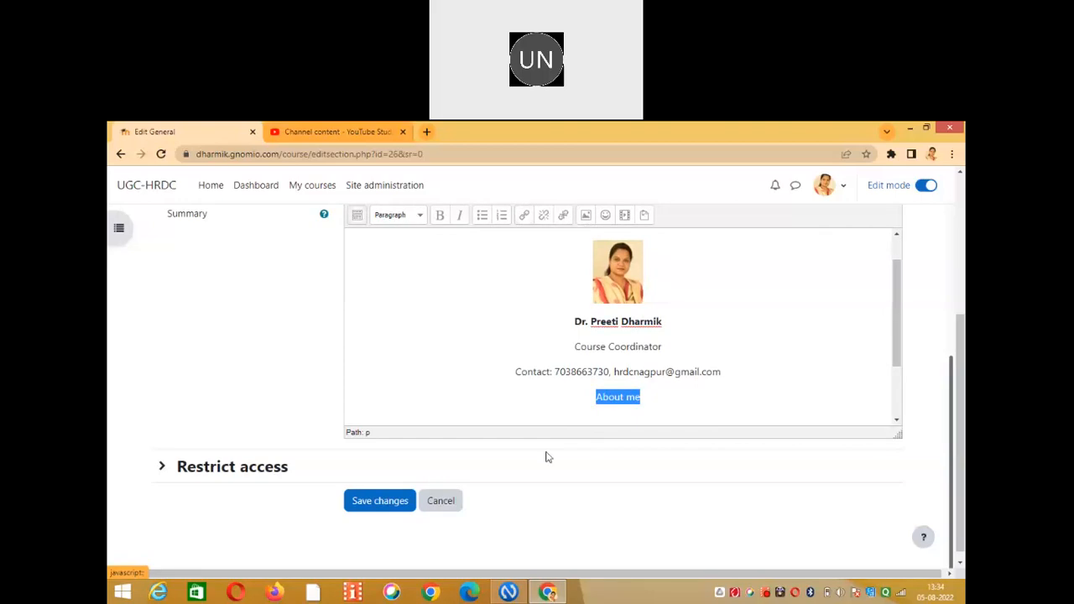
pyautogui.click(565, 412)
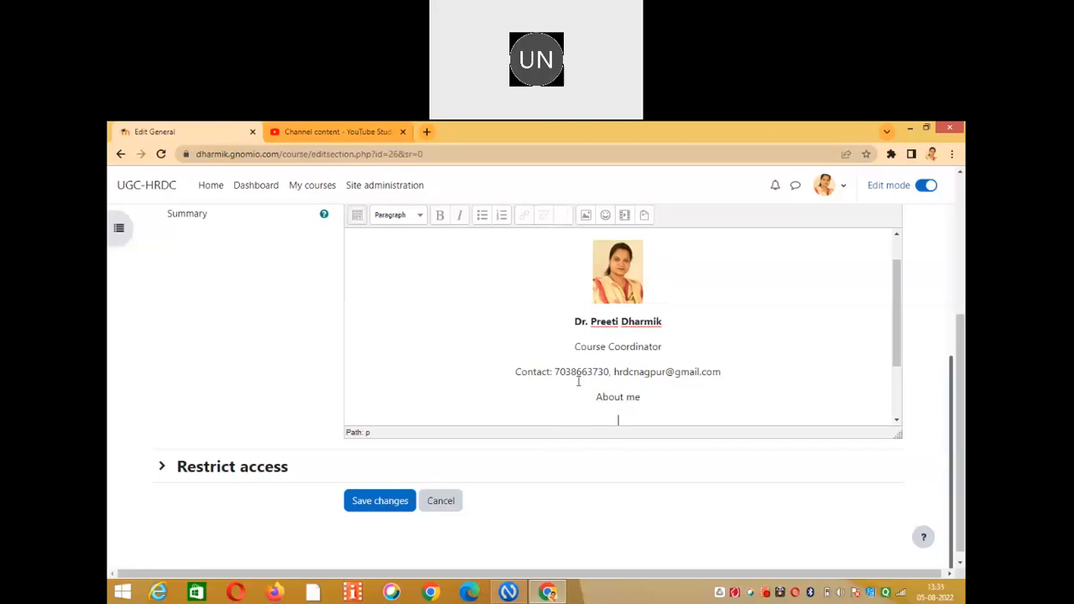
pyautogui.moveTo(594, 397); pyautogui.dragTo(642, 398)
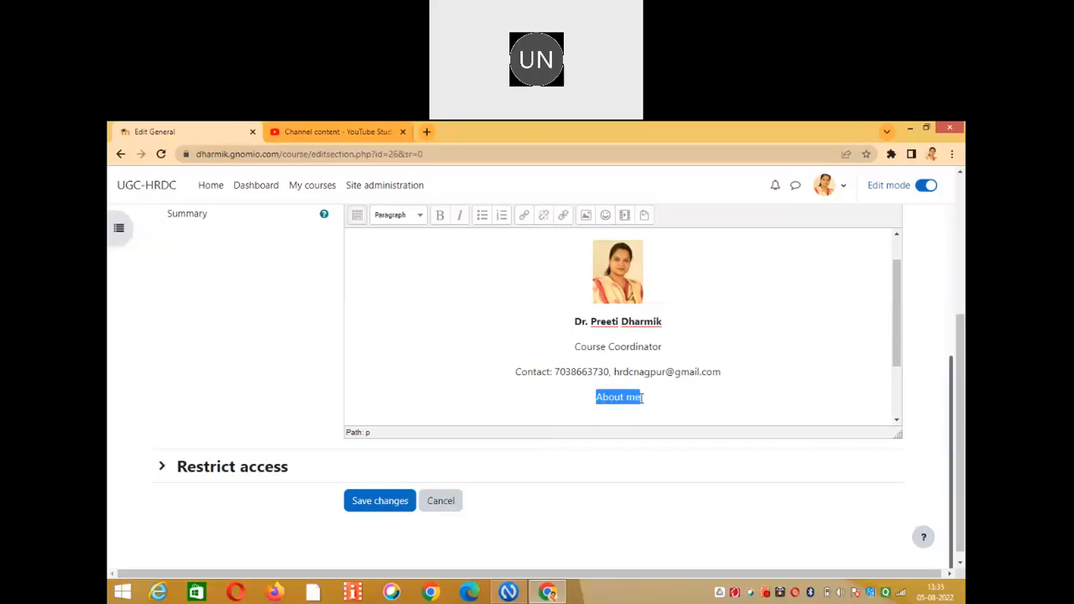
# Bring up the link settings for 'About me', then open a new browser tab.
pyautogui.click(526, 220)
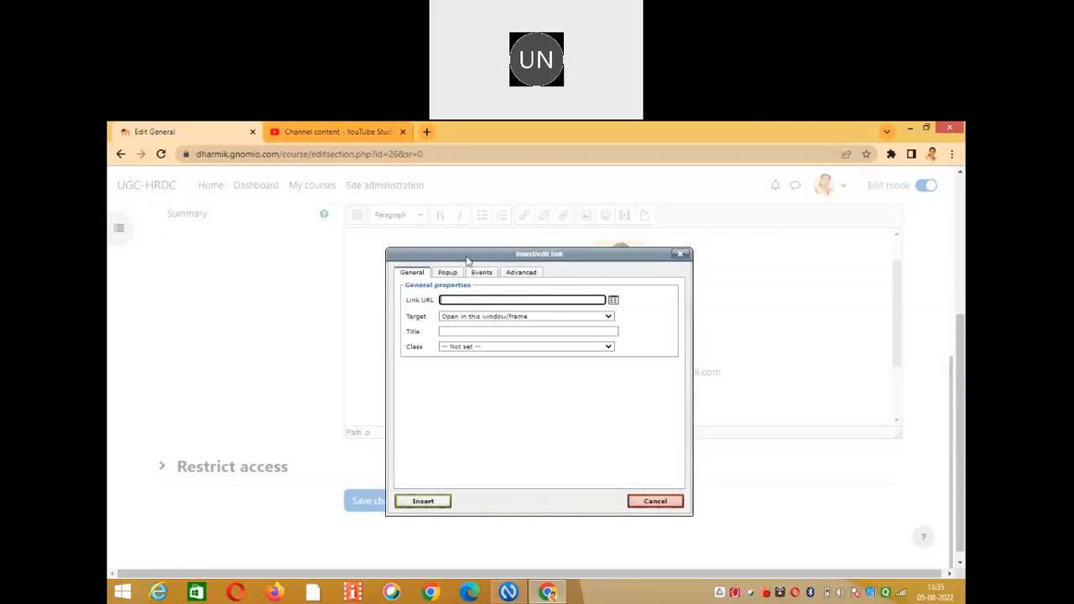
pyautogui.click(426, 133)
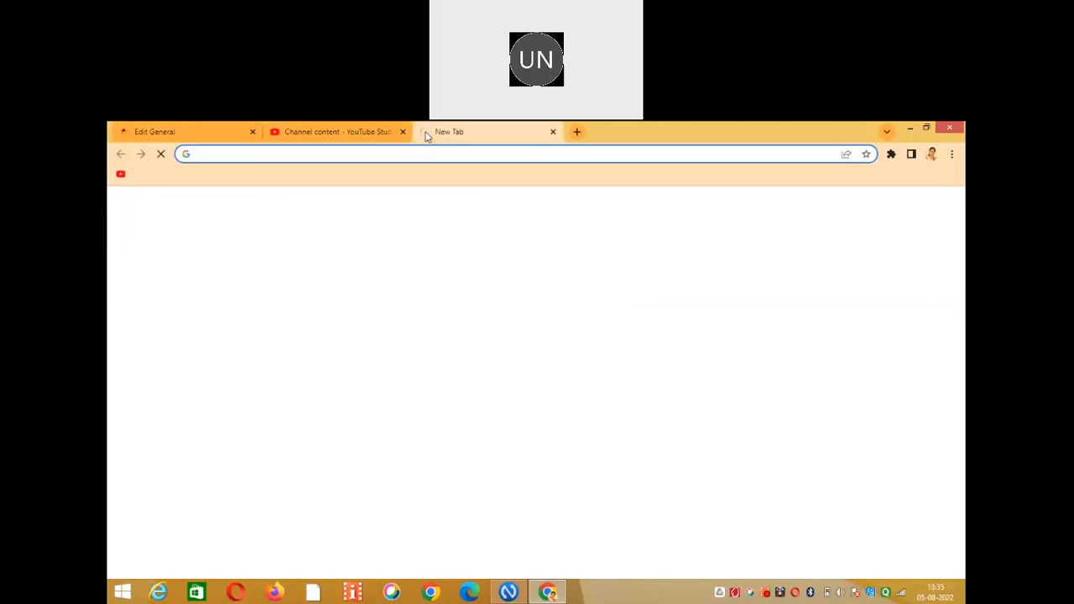
# In a new Chrome tab, bring up the Google apps grid to reach Drive.
pyautogui.click(189, 132)
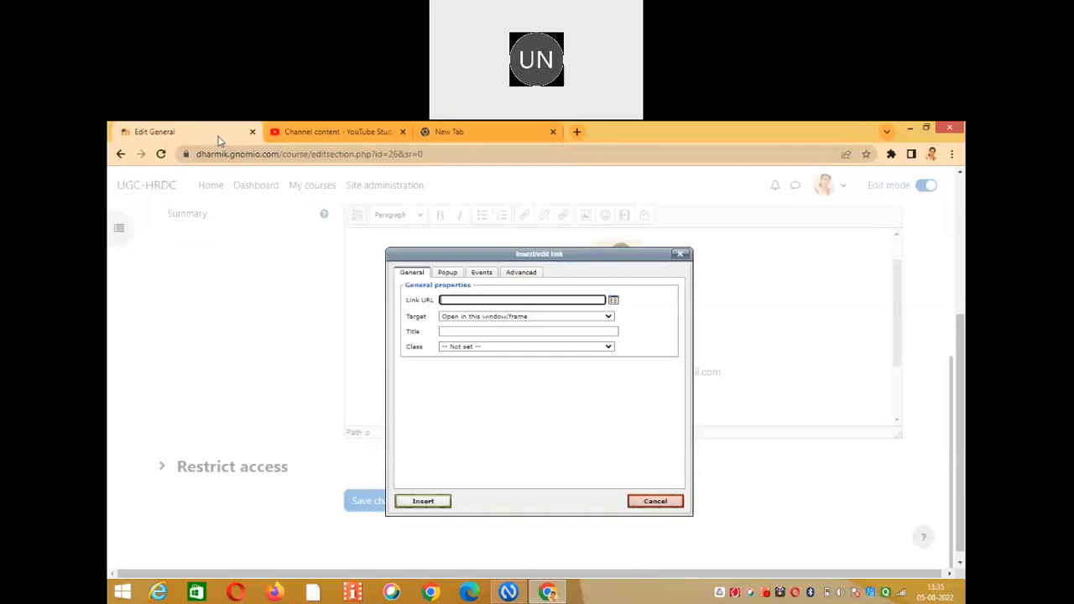
pyautogui.click(441, 135)
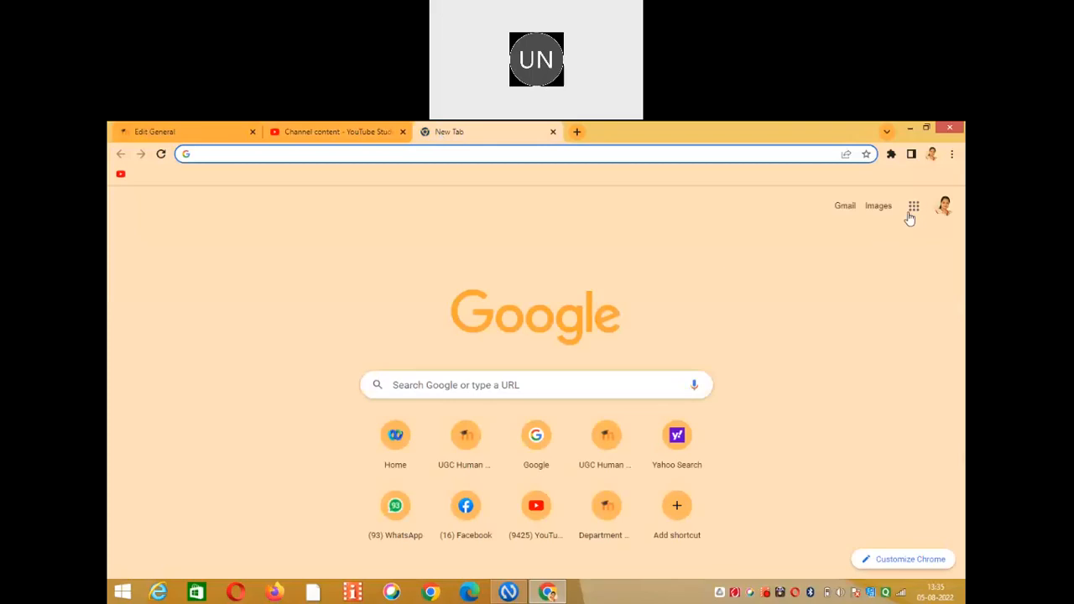
pyautogui.click(889, 413)
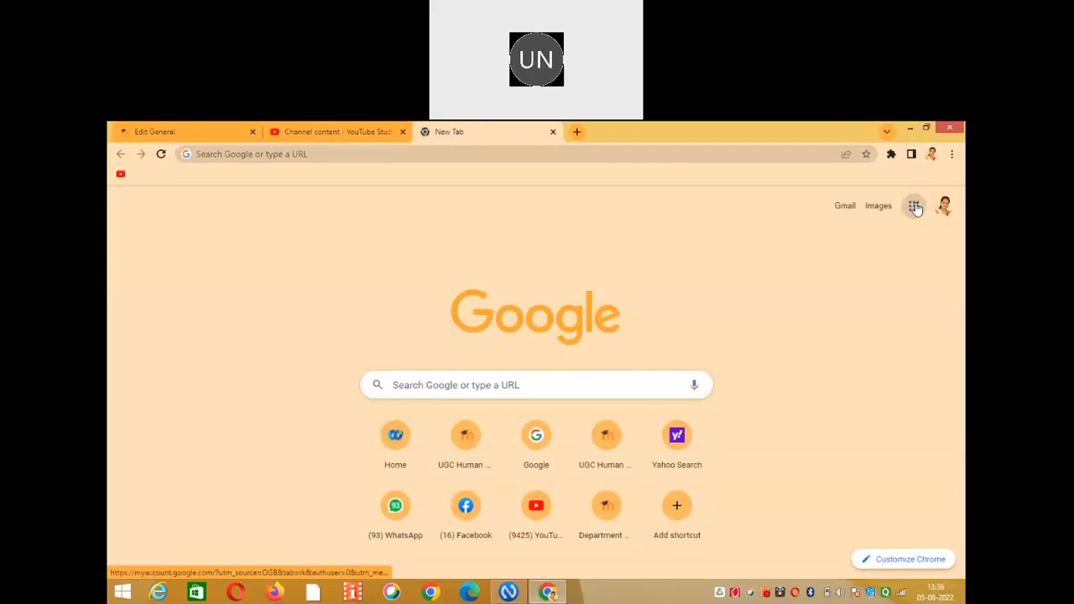
pyautogui.click(915, 207)
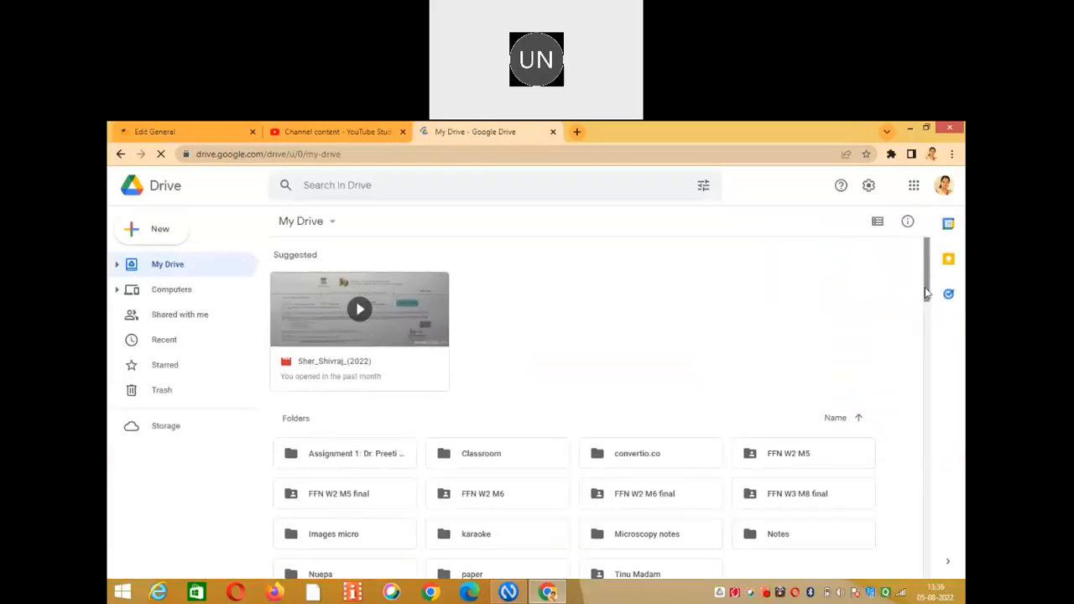
pyautogui.moveTo(926, 292); pyautogui.dragTo(928, 354)
pyautogui.scroll(-2, 926, 334)
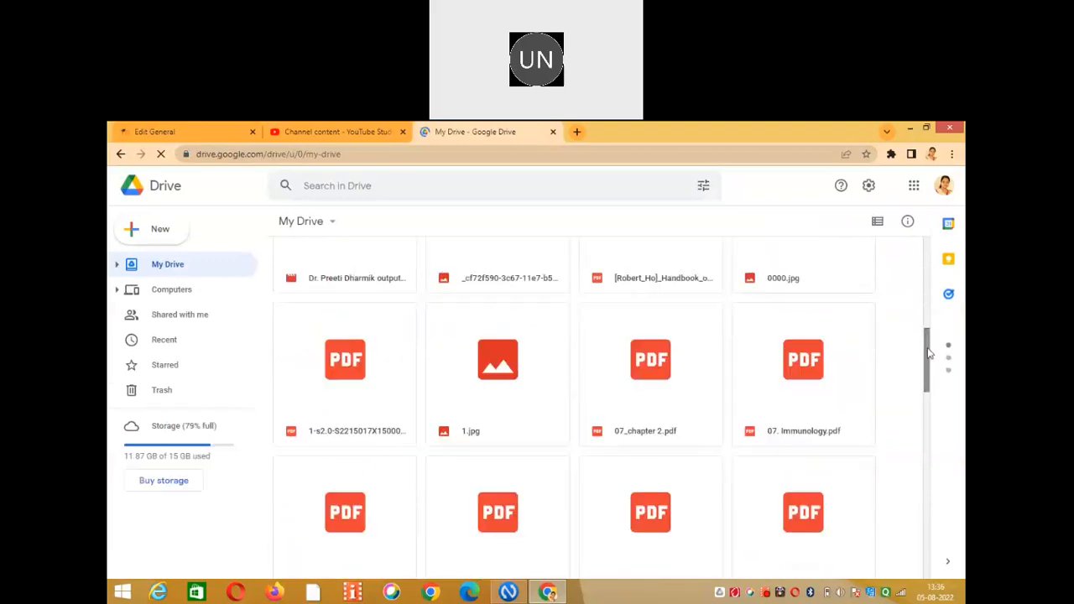
pyautogui.click(928, 245)
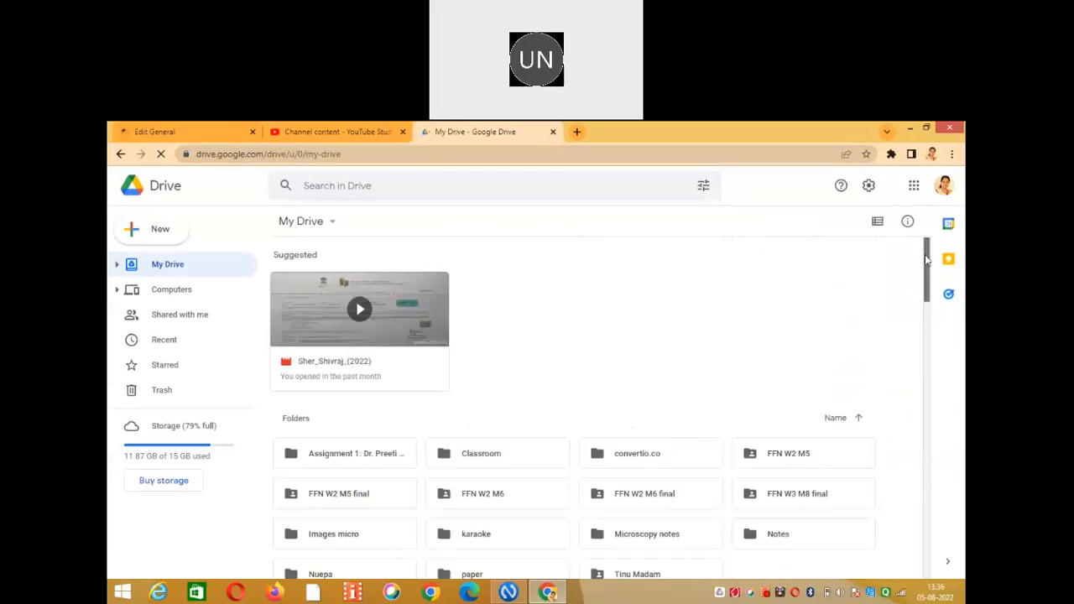
pyautogui.moveTo(926, 291)
pyautogui.mouseDown()
pyautogui.moveTo(927, 333)
pyautogui.moveTo(929, 268)
pyautogui.moveTo(929, 277)
pyautogui.mouseUp()
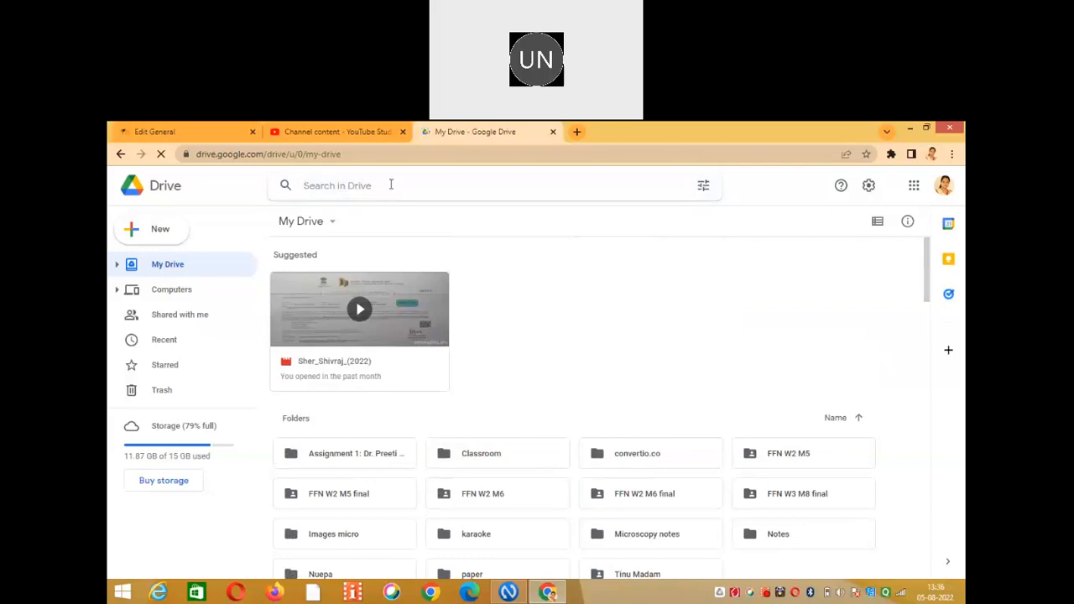
# Search Drive for 'brief', open Brief Biodata in its own tab, then reload My Drive.
pyautogui.write('brief')
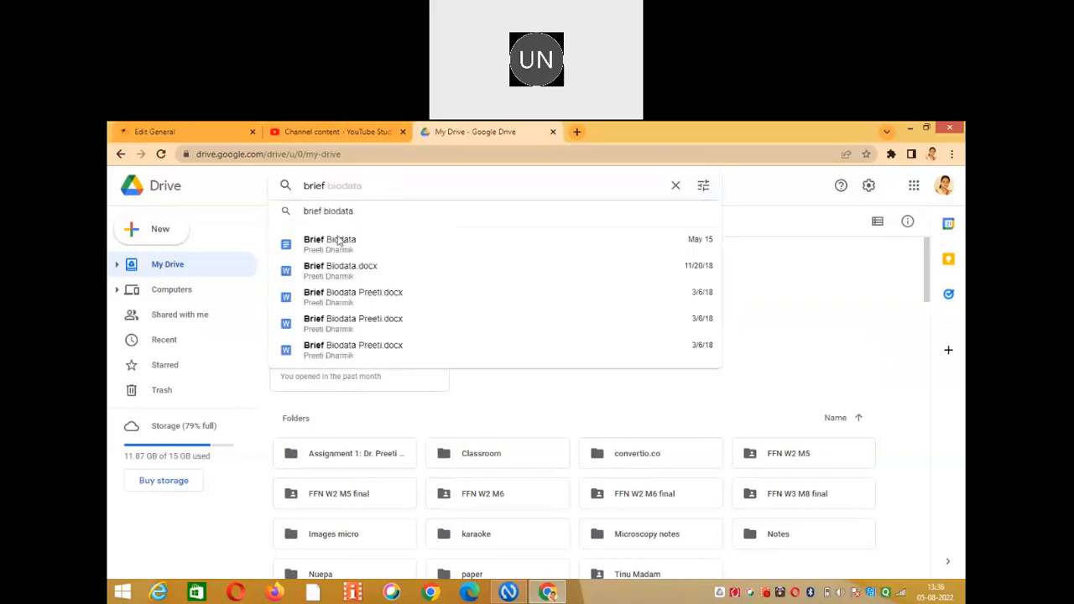
pyautogui.click(339, 241)
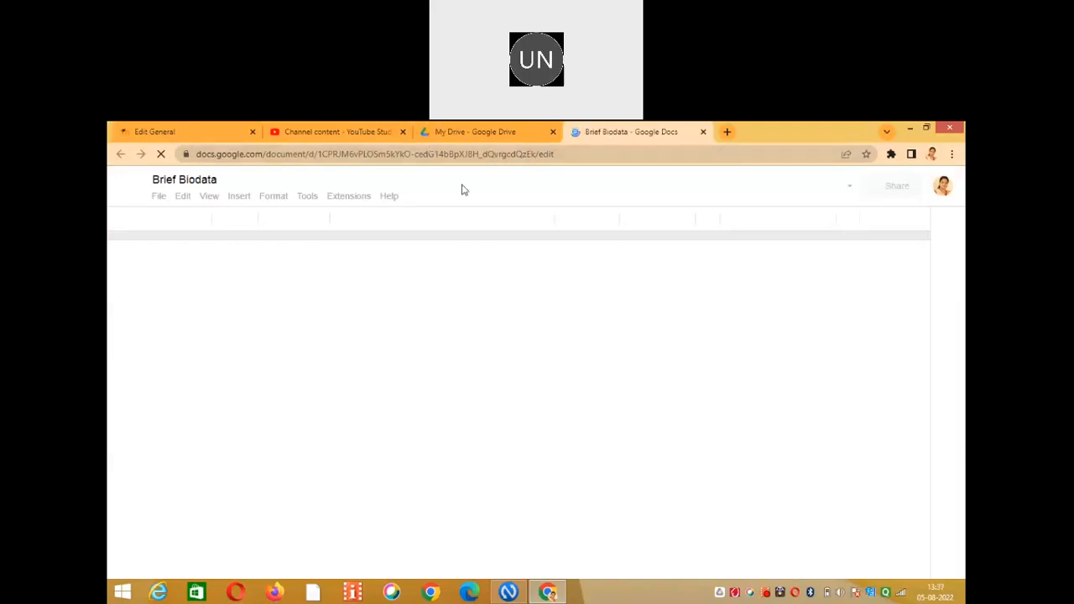
pyautogui.click(439, 132)
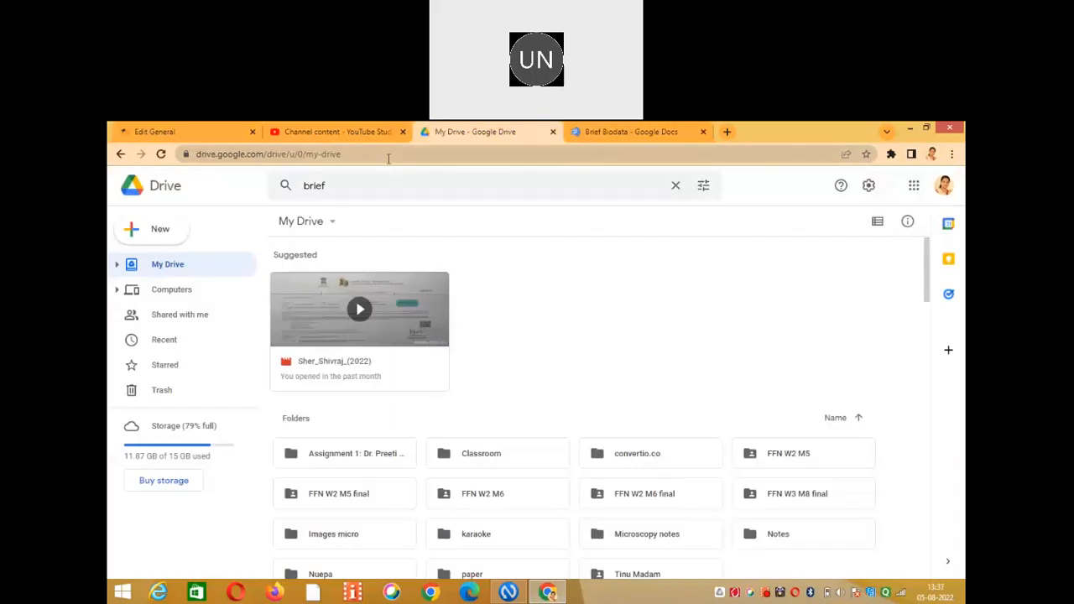
pyautogui.press('F5')
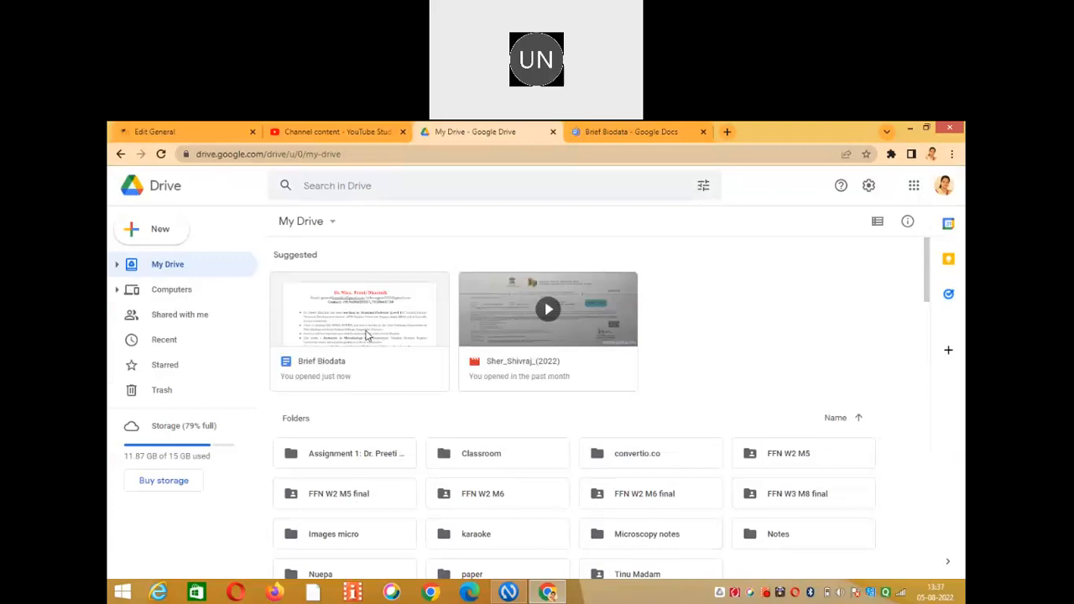
# Copy the anyone-with-the-link view link for the Brief Biodata file.
pyautogui.click(366, 335)
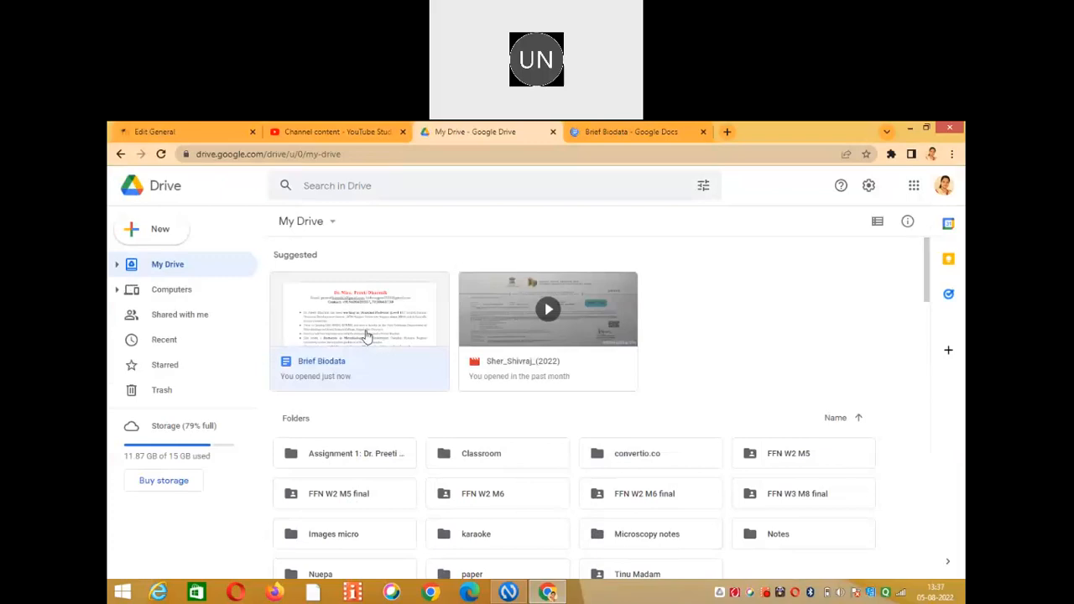
pyautogui.rightClick(366, 334)
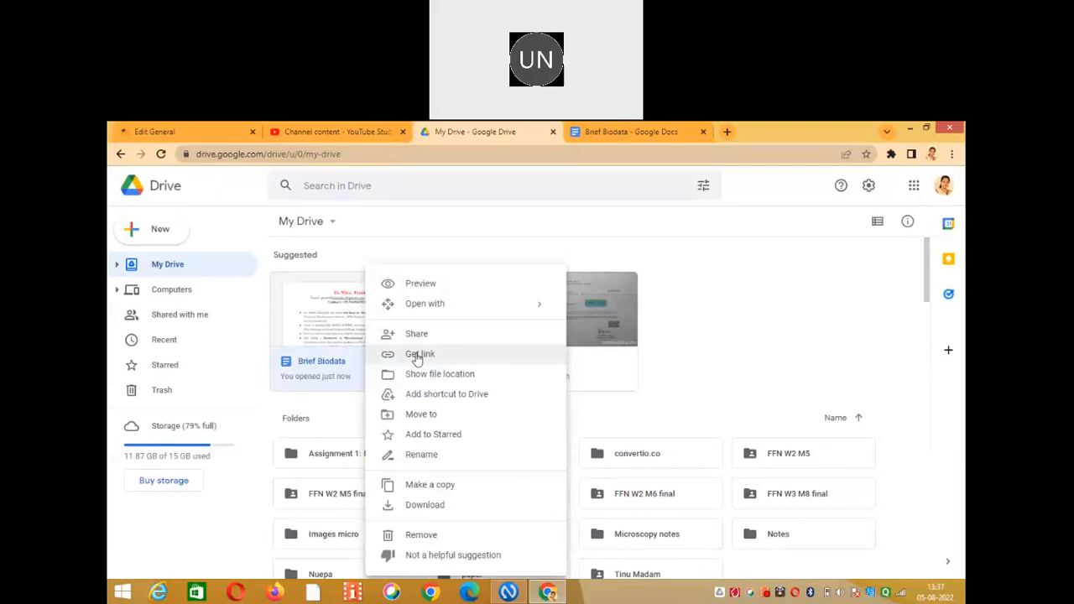
pyautogui.click(417, 354)
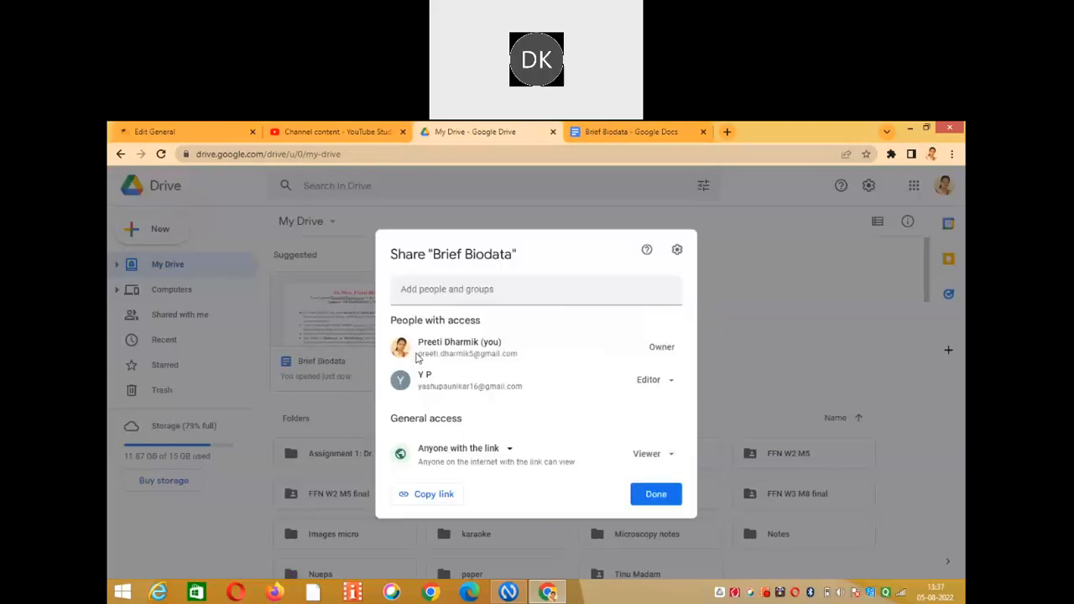
pyautogui.click(429, 503)
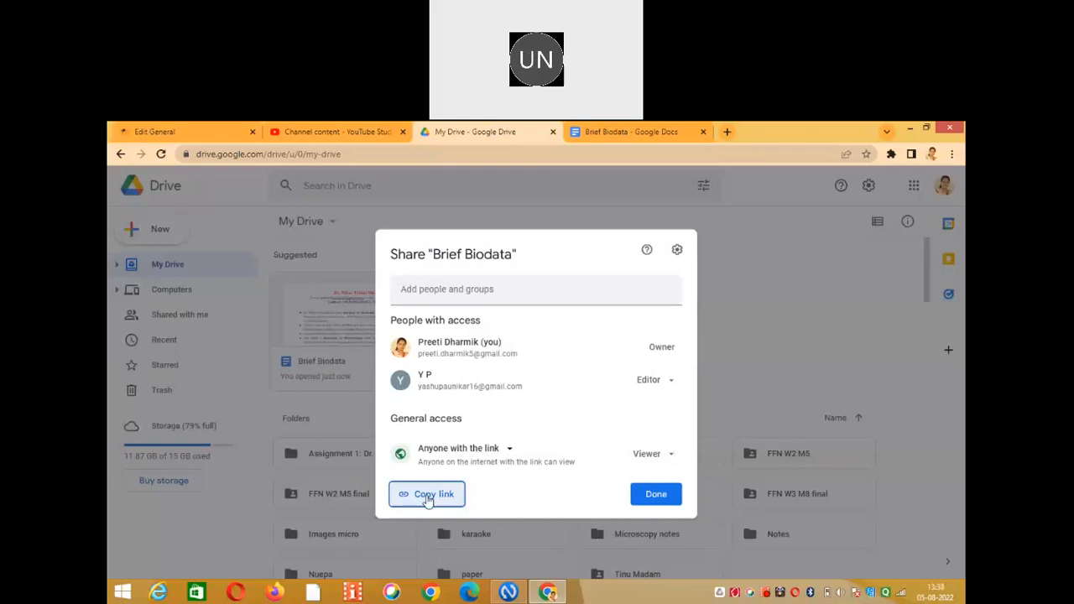
pyautogui.click(428, 499)
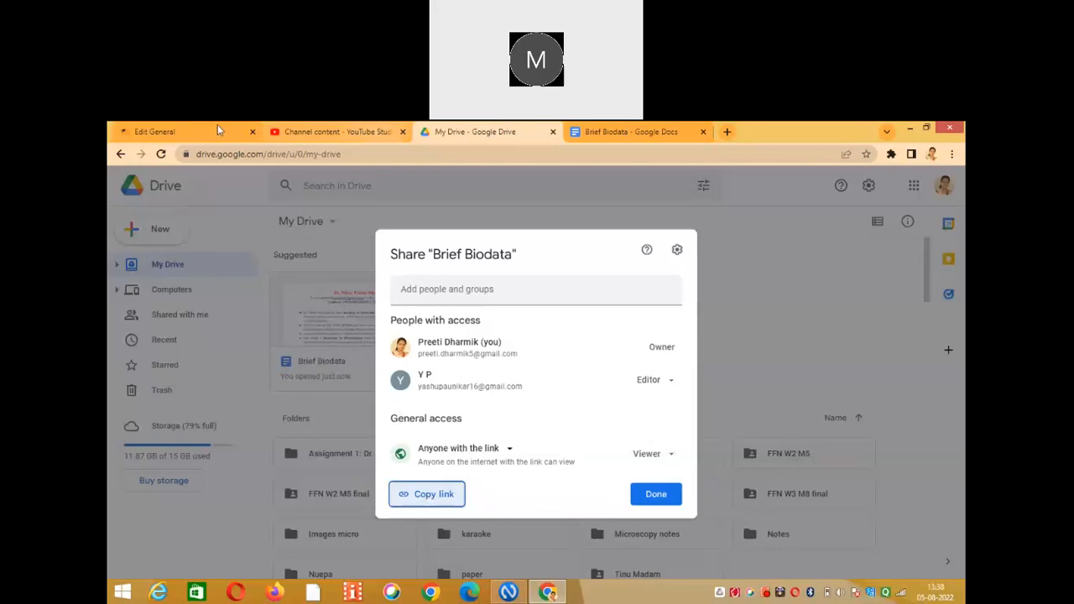
# Link 'About me' to the pasted Brief Biodata URL and save the General section summary.
pyautogui.click(168, 132)
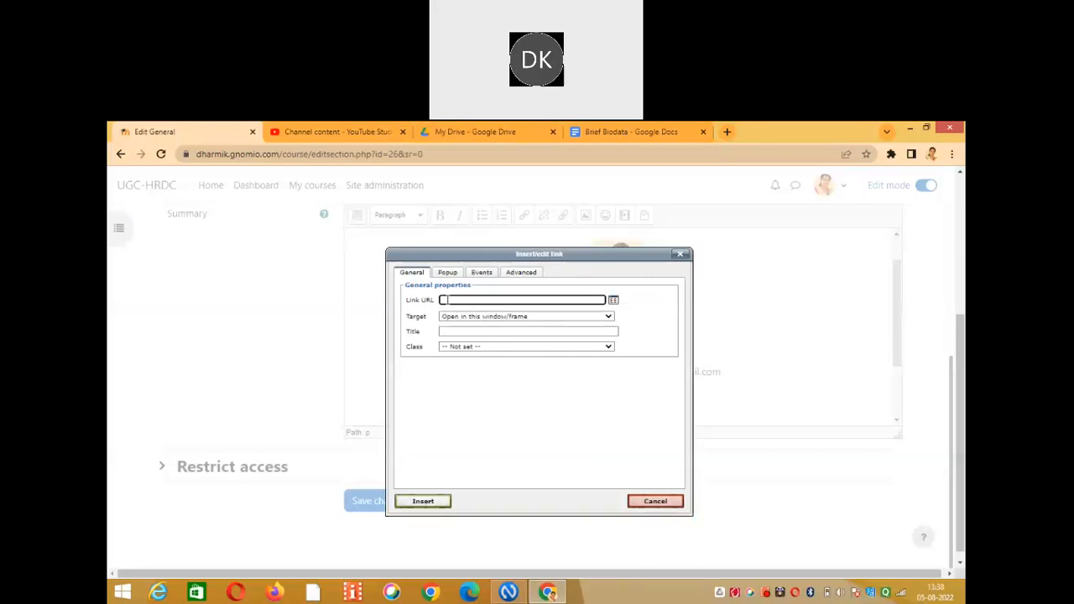
pyautogui.rightClick(449, 302)
pyautogui.click(476, 378)
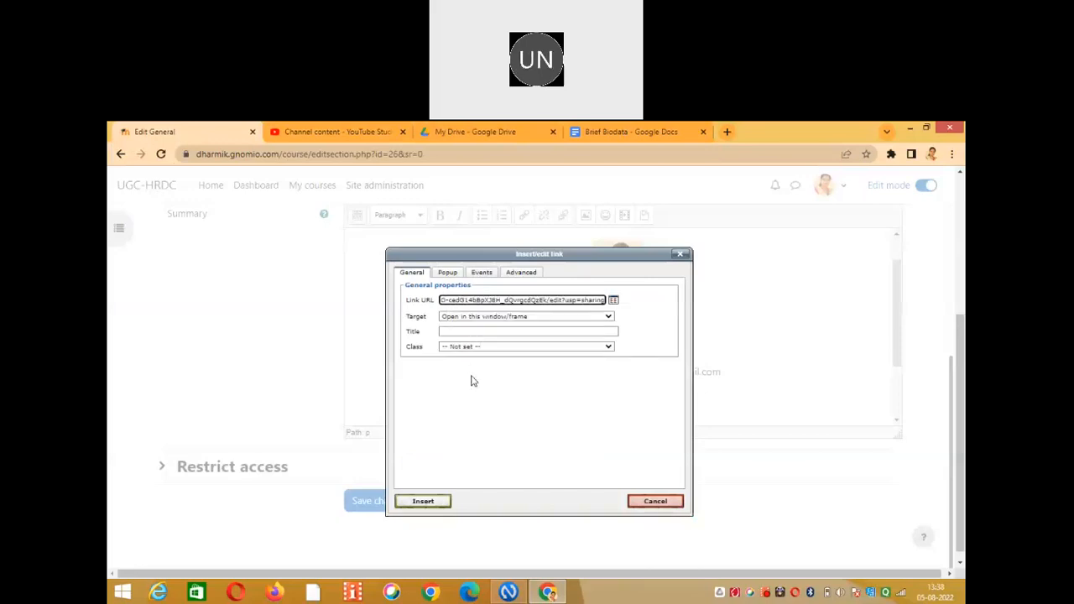
pyautogui.click(423, 503)
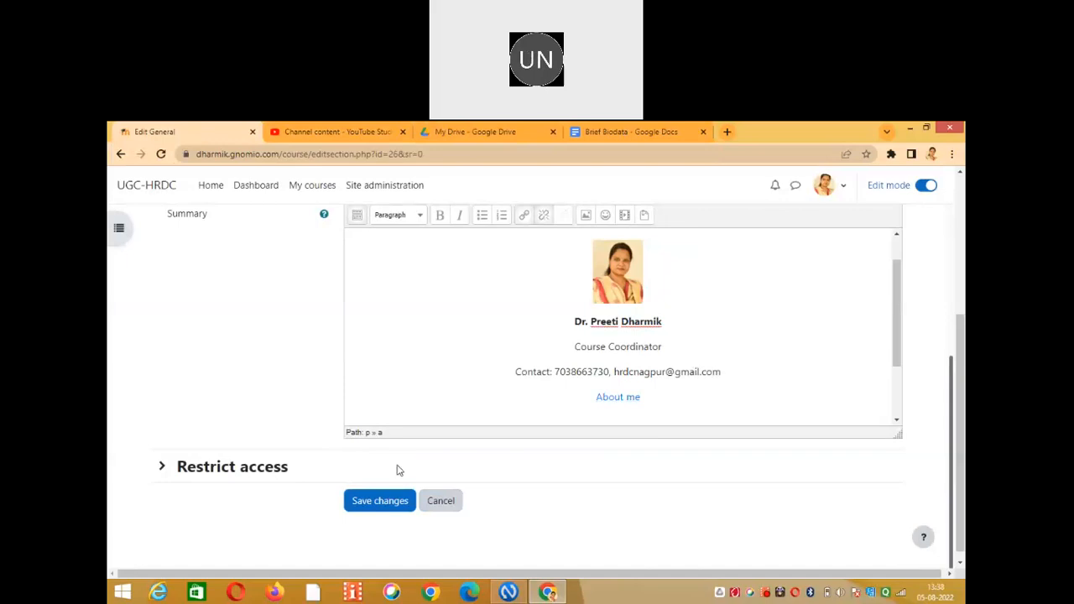
pyautogui.click(384, 502)
pyautogui.click(384, 502)
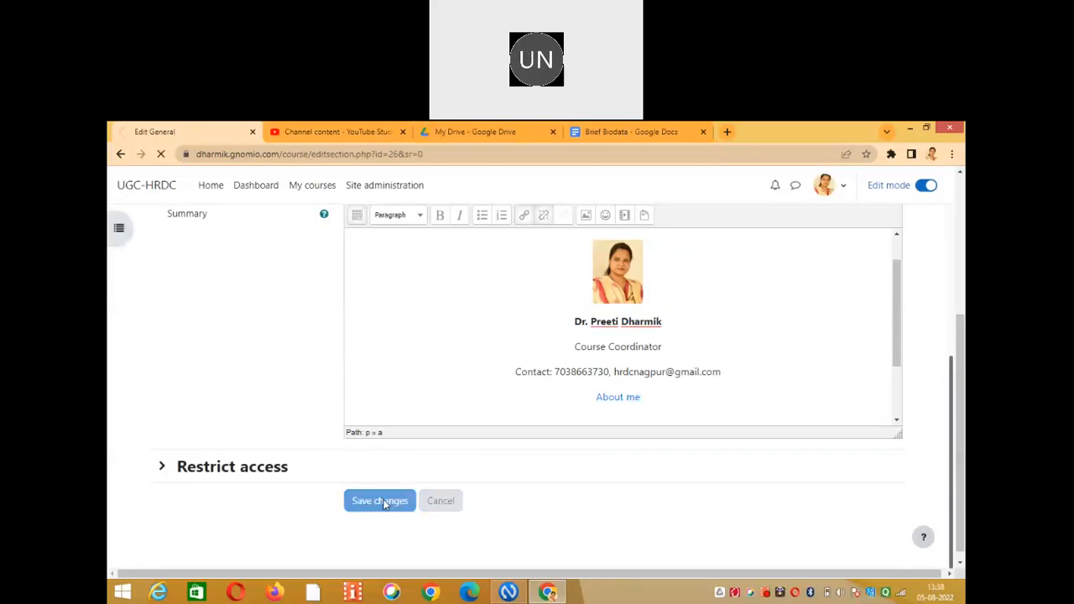
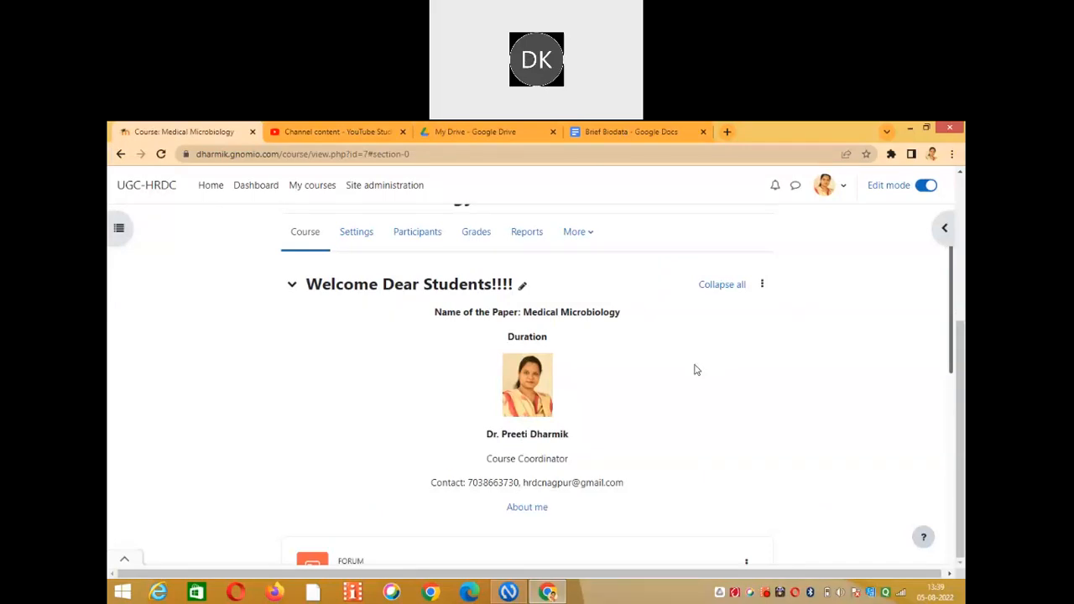
# Open the edit form for the Welcome Dear Students!!!! section from its three-dot menu.
pyautogui.click(760, 287)
pyautogui.click(734, 313)
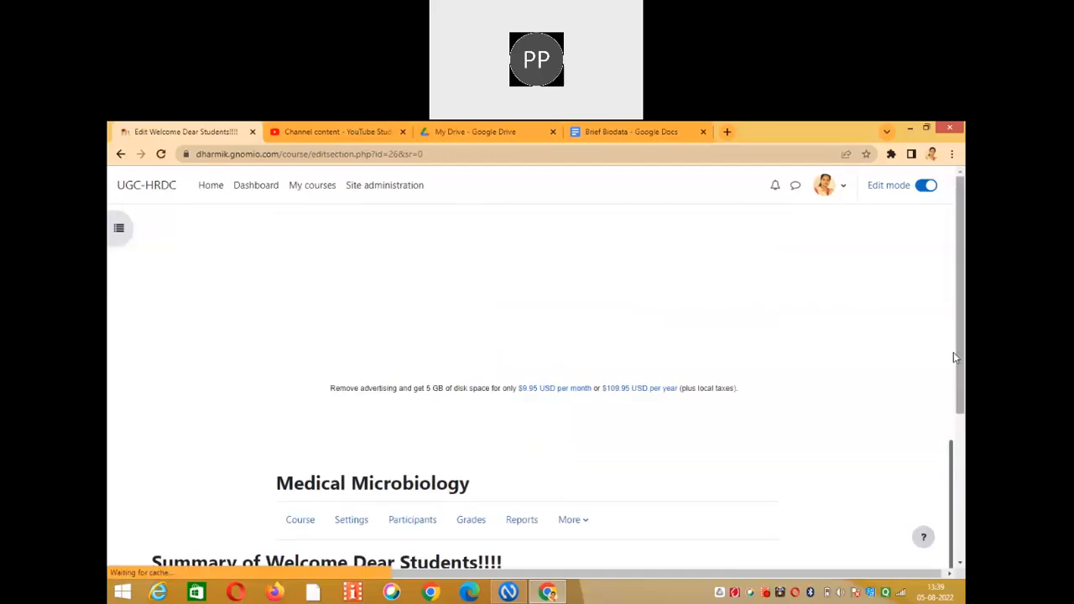
pyautogui.moveTo(957, 357); pyautogui.dragTo(957, 502)
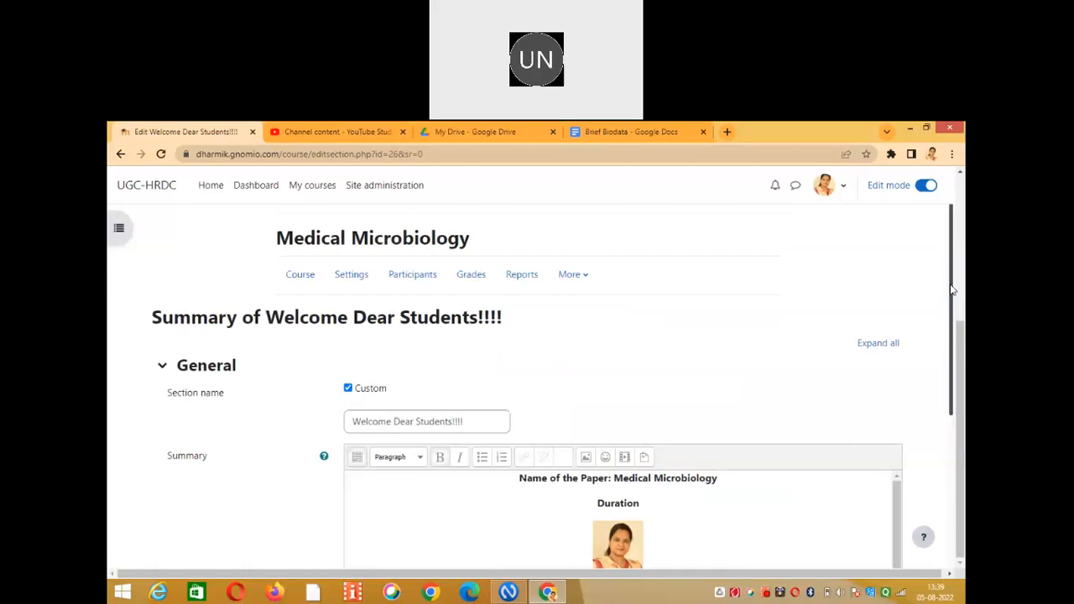
# Check the photo in the welcome summary, then save the section with its paper name, duration, role and contact.
pyautogui.scroll(-3, 938, 412)
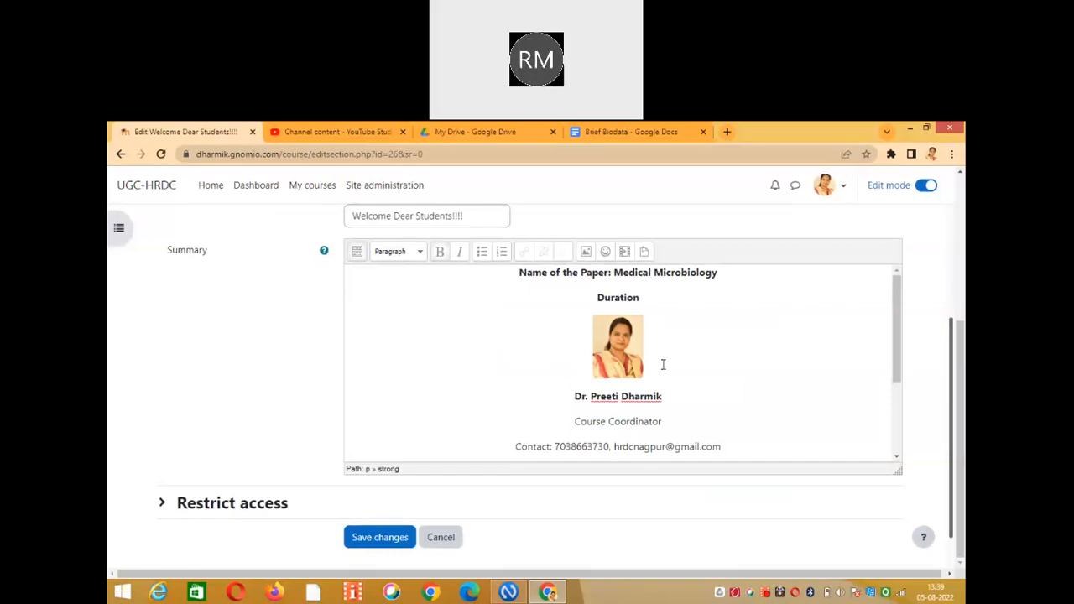
pyautogui.click(605, 356)
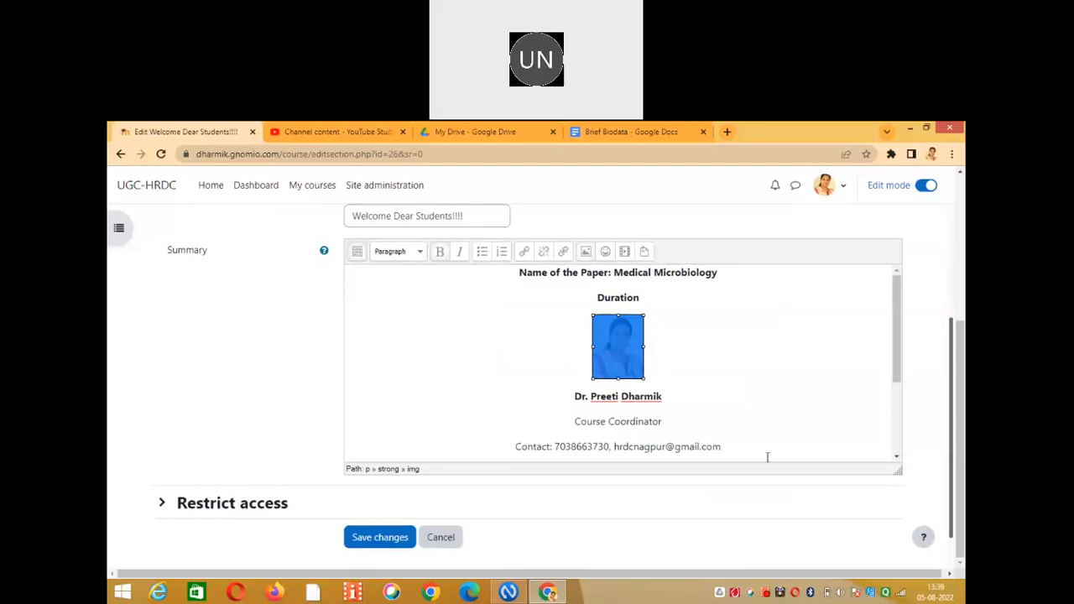
pyautogui.click(903, 510)
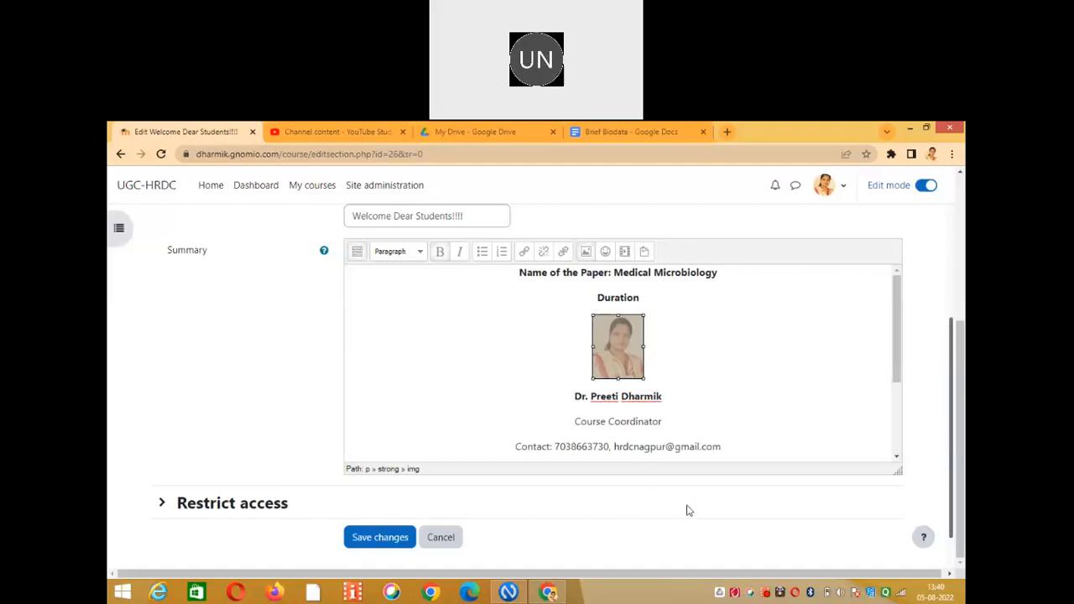
pyautogui.click(411, 541)
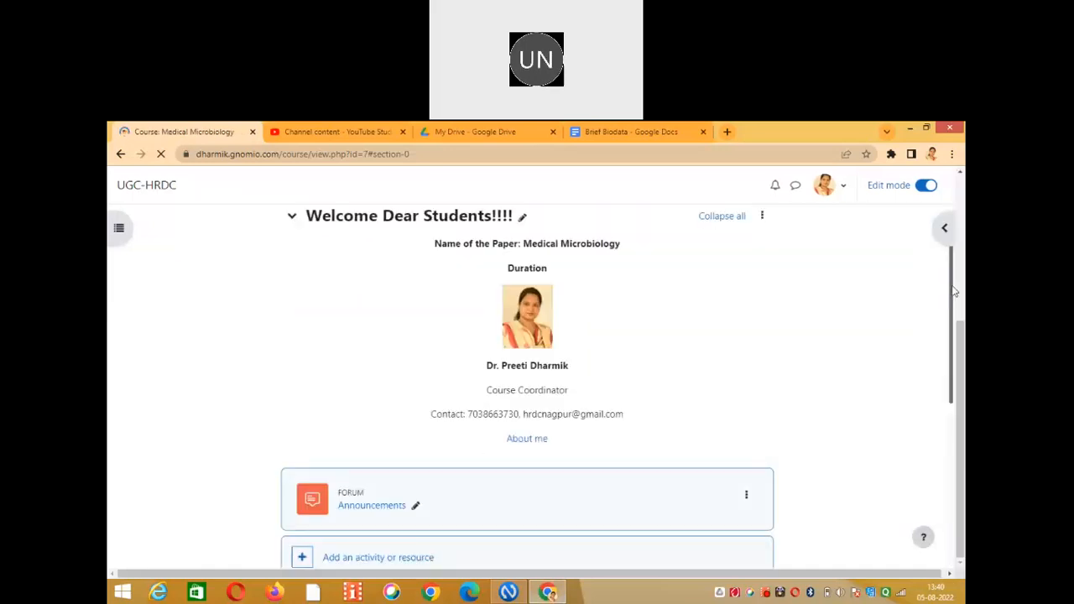
# Scroll the Medical Microbiology course page through Topic 1 and Topic 2, then back up to the welcome section.
pyautogui.scroll(-1, 944, 349)
pyautogui.scroll(-1, 944, 349)
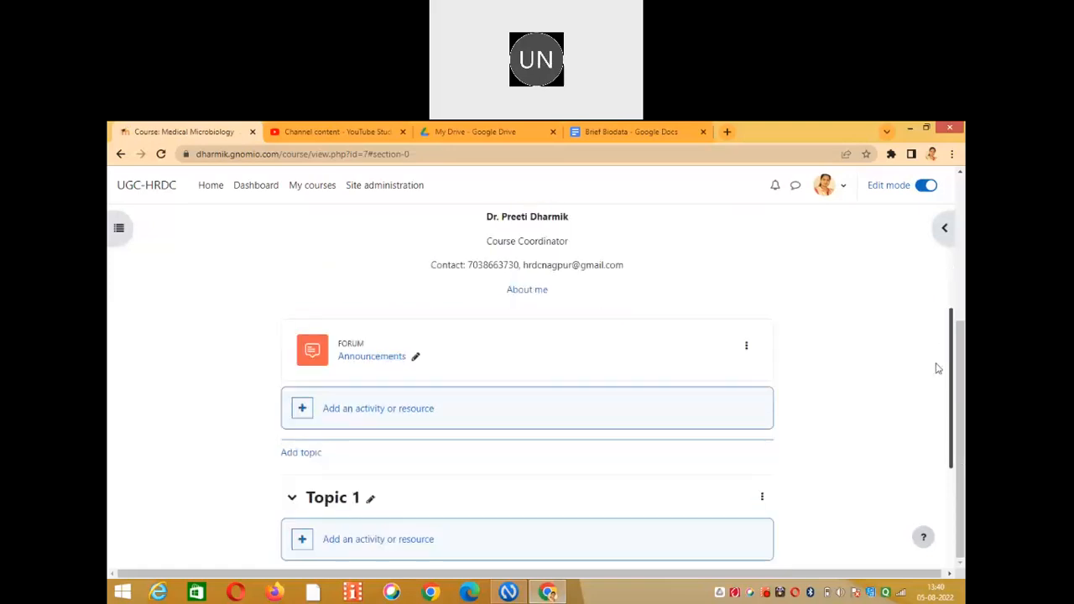
pyautogui.scroll(-1, 932, 386)
pyautogui.scroll(-1, 927, 404)
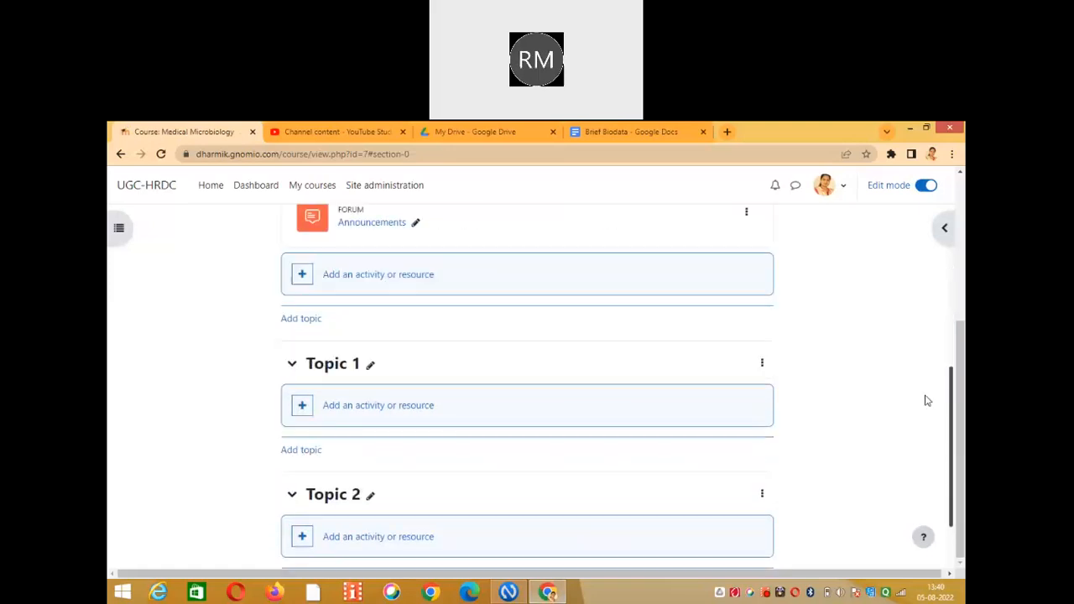
pyautogui.scroll(1, 926, 401)
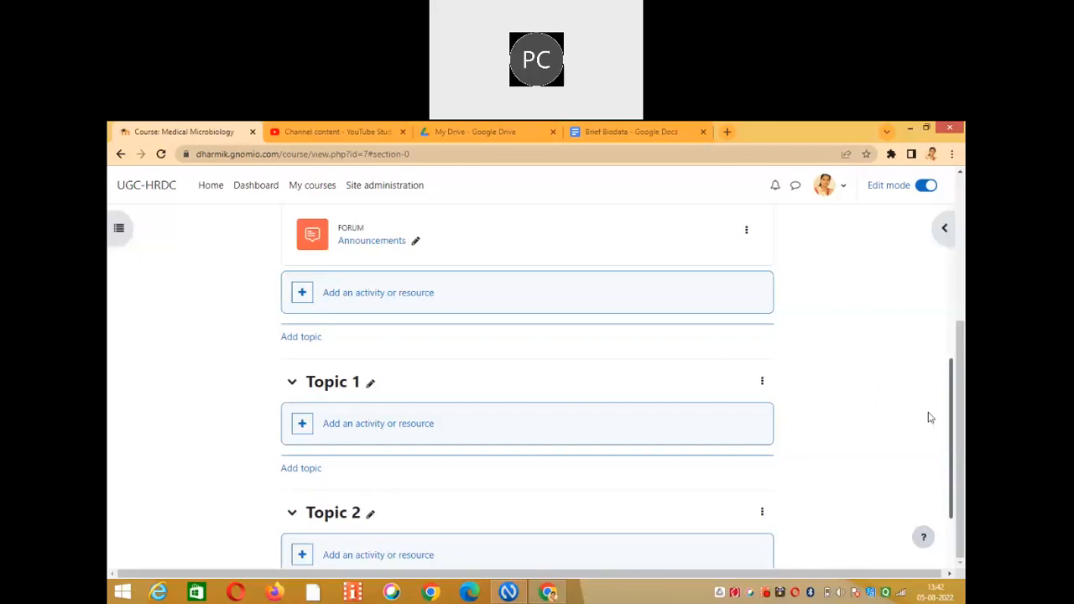
pyautogui.moveTo(952, 426); pyautogui.dragTo(963, 278)
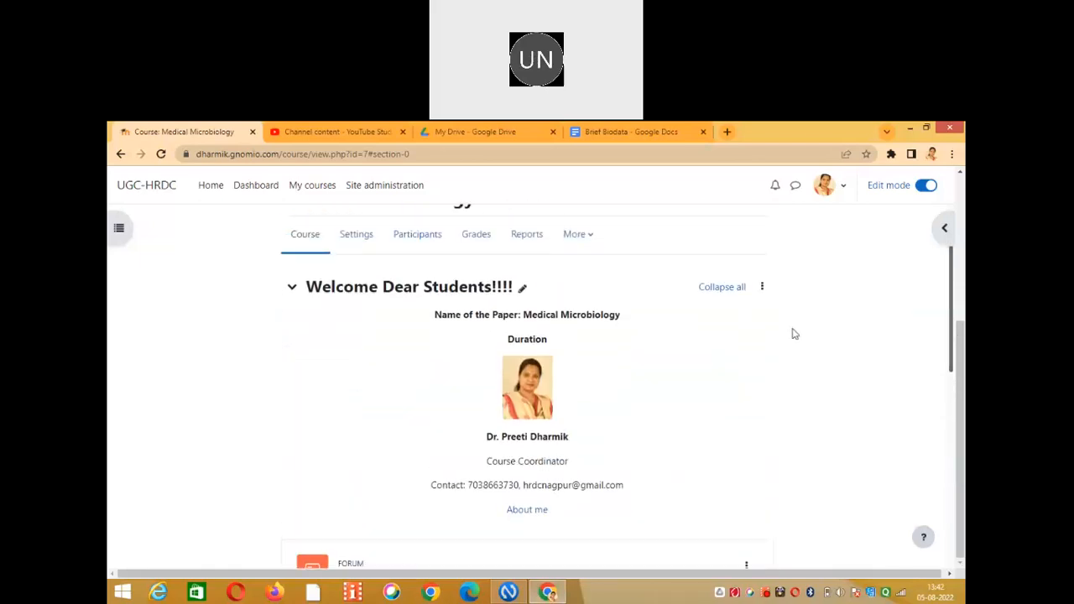
# Reopen the welcome section's edit form, review its summary, then return to the course page without saving.
pyautogui.click(762, 288)
pyautogui.click(720, 316)
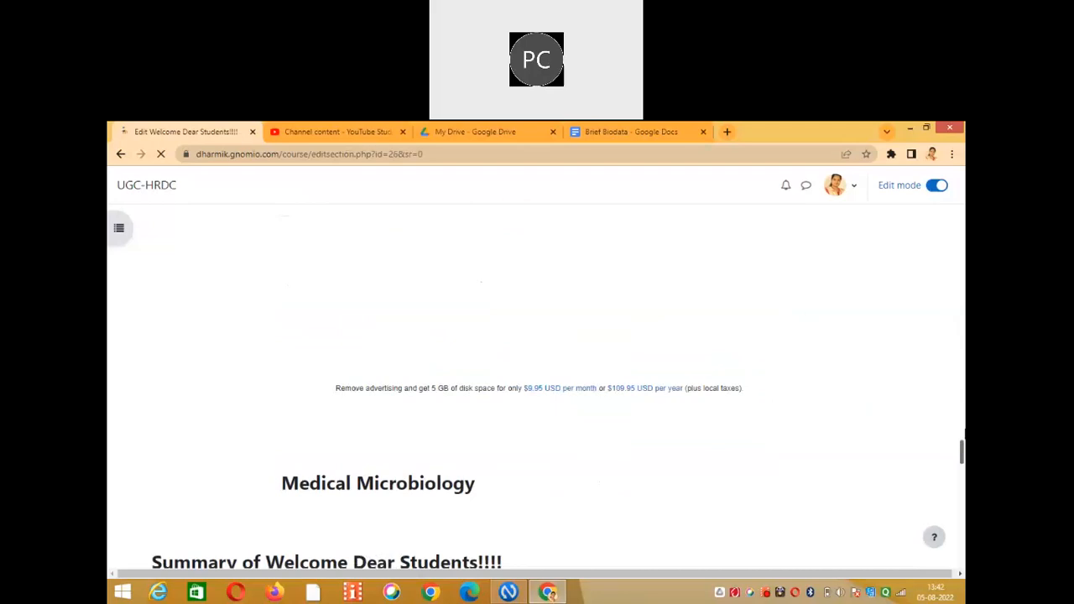
pyautogui.scroll(-3, 964, 394)
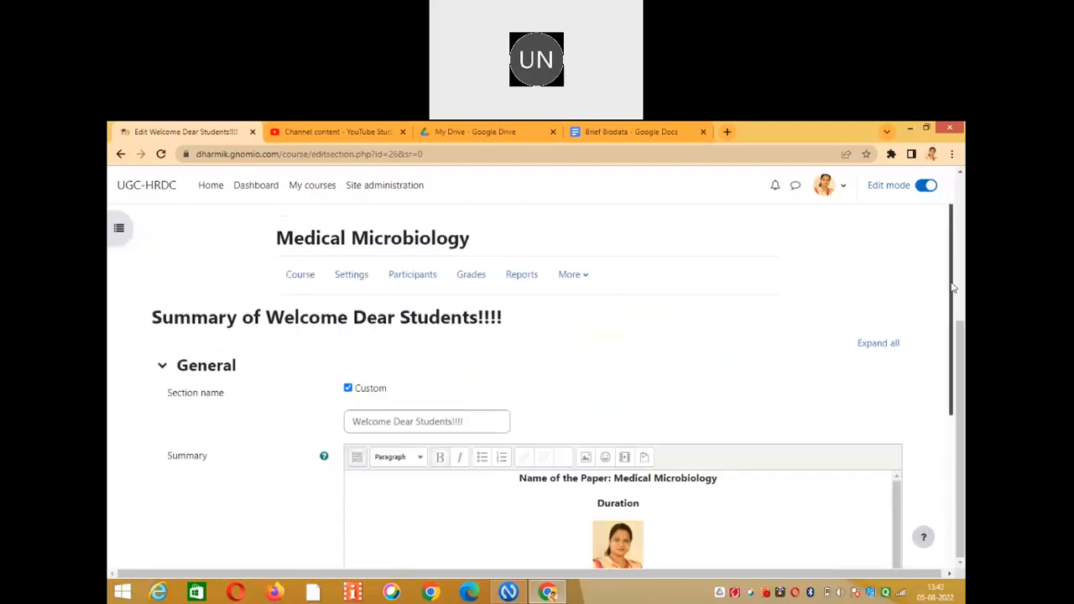
pyautogui.moveTo(953, 287); pyautogui.dragTo(944, 366)
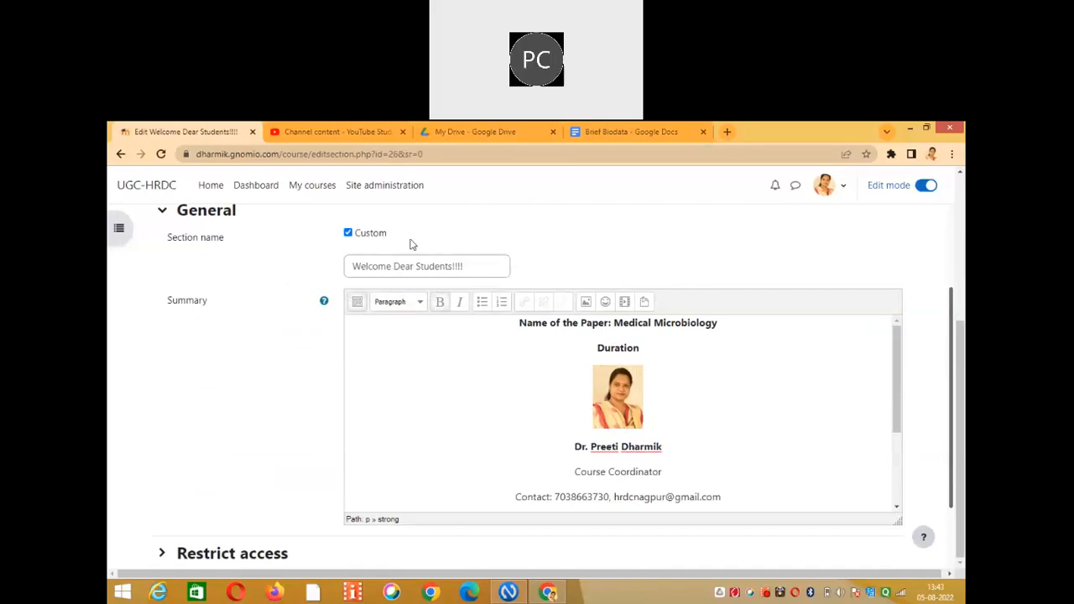
pyautogui.click(121, 154)
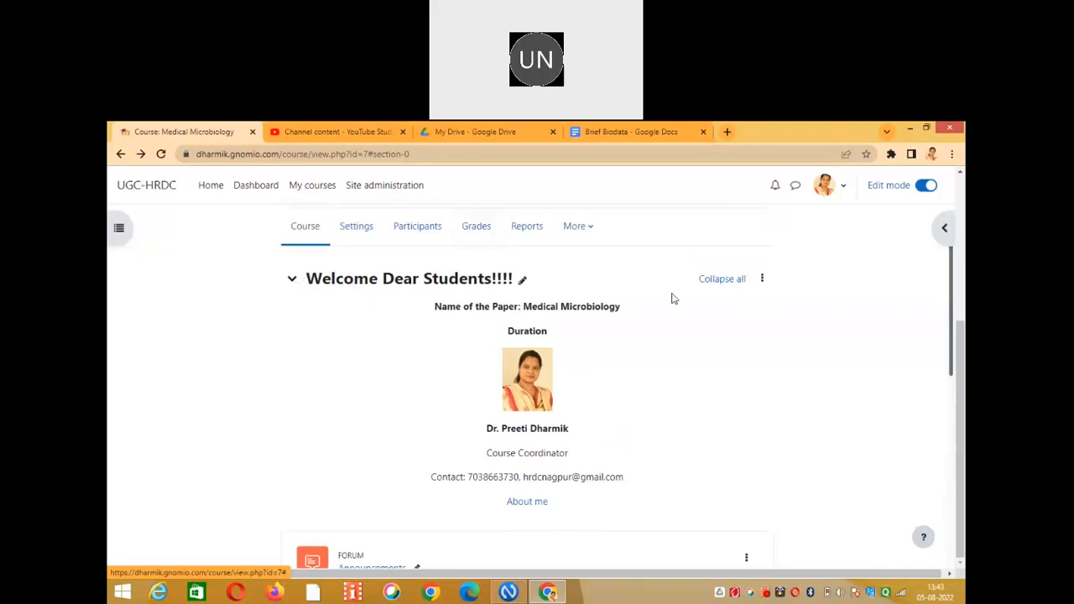
# Open Edit section for the Welcome Dear Students!!!! section and scroll down to its summary.
pyautogui.click(762, 282)
pyautogui.click(720, 309)
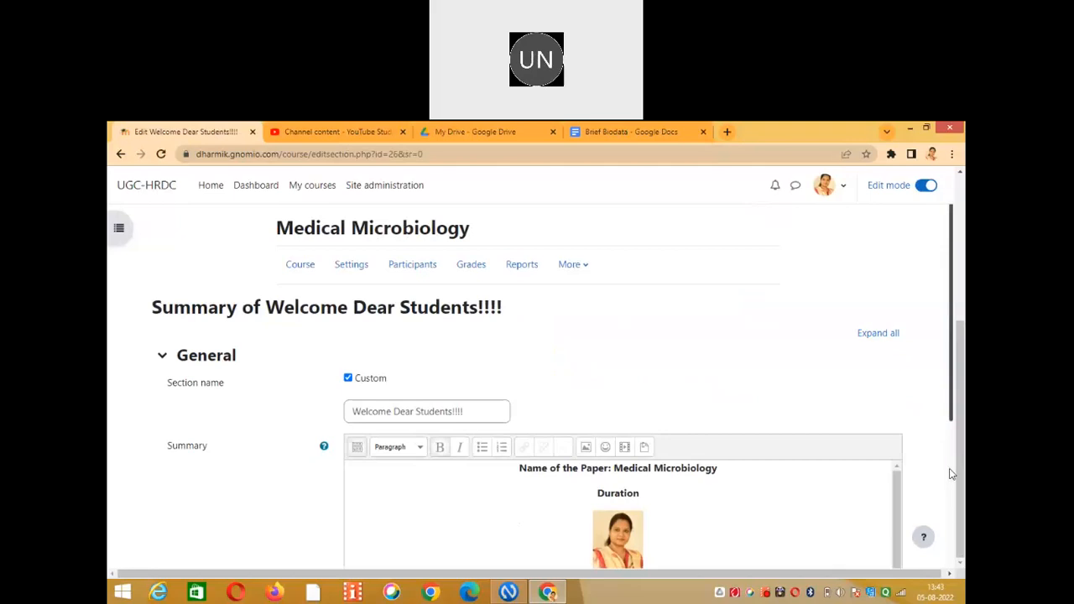
pyautogui.scroll(-3, 777, 469)
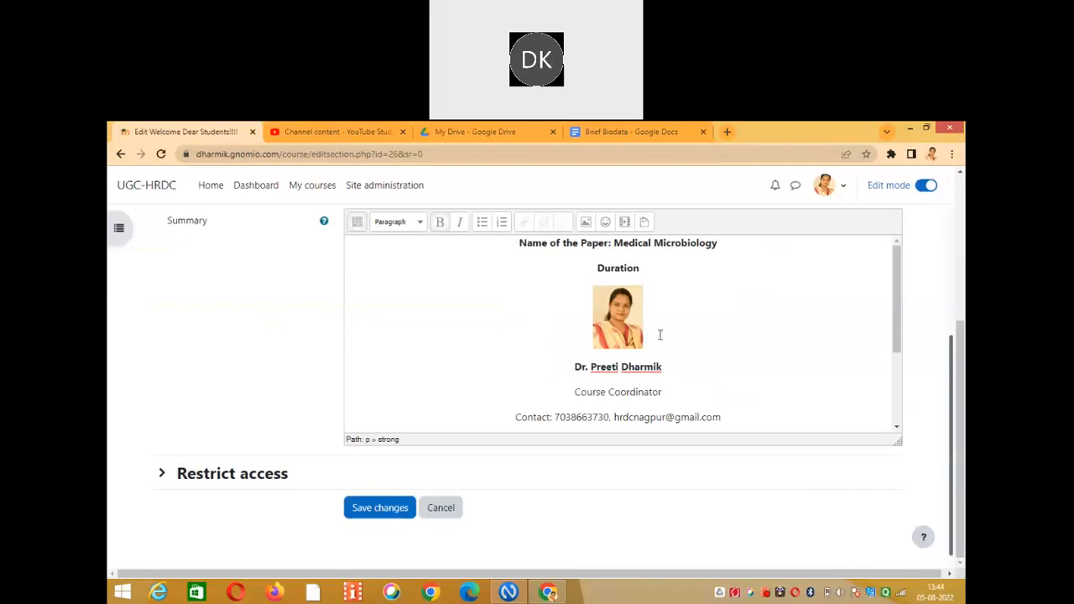
pyautogui.click(598, 319)
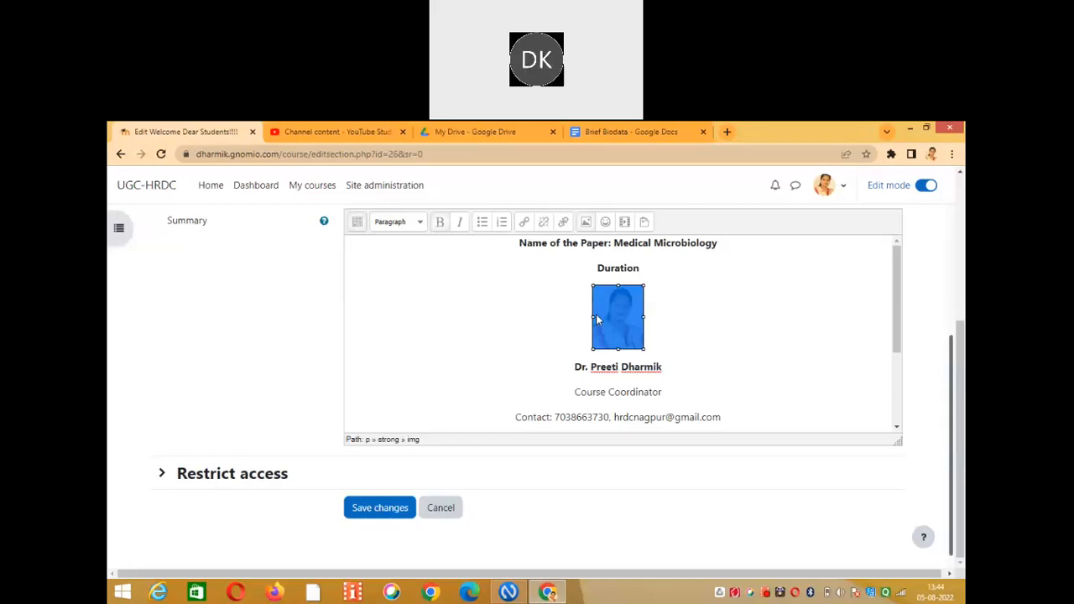
pyautogui.click(650, 334)
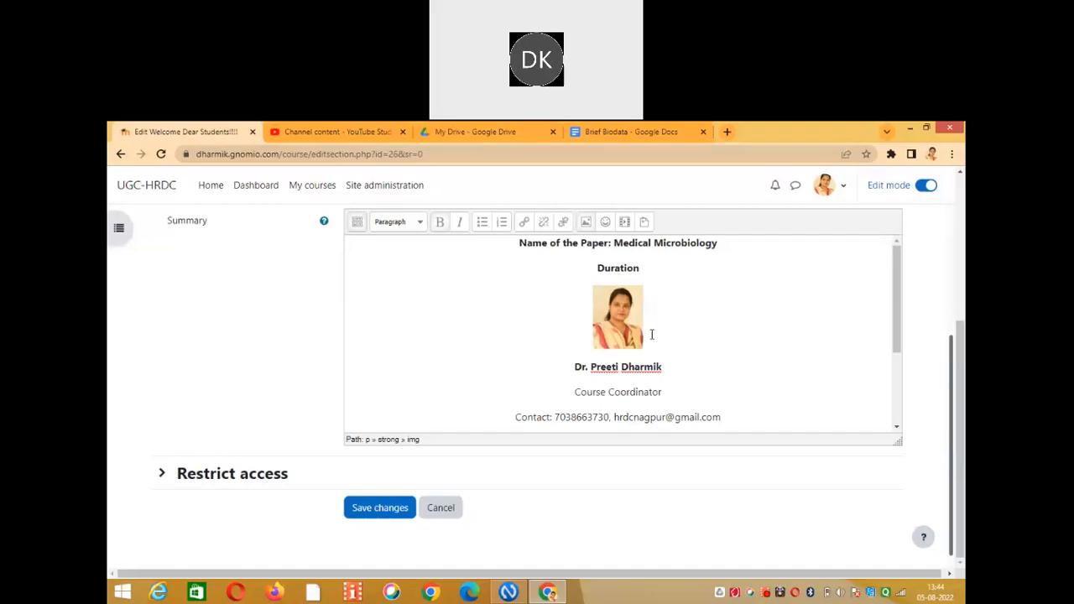
pyautogui.click(606, 338)
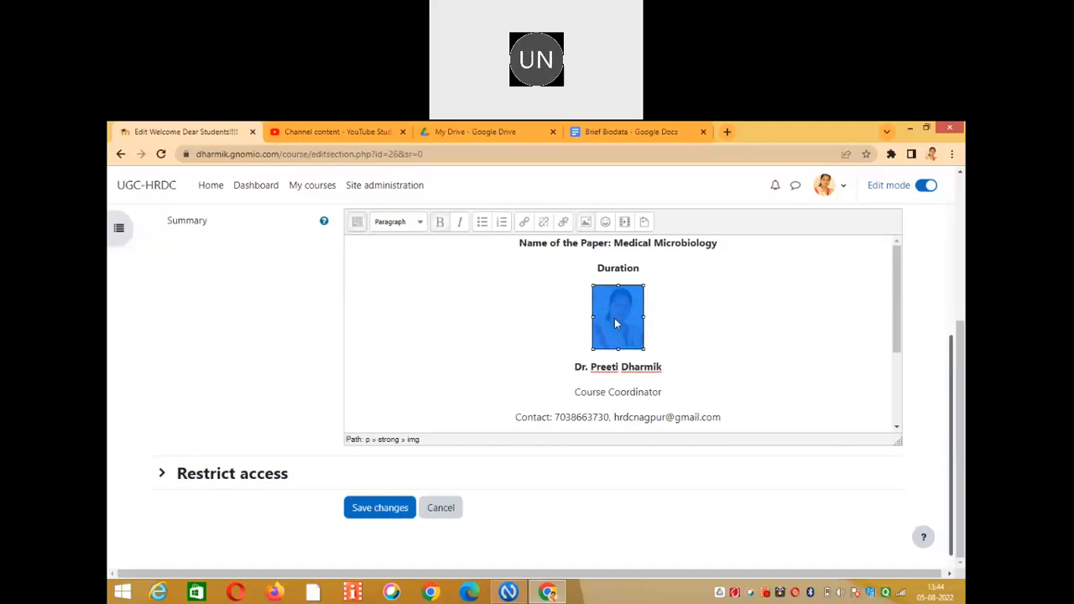
pyautogui.click(672, 340)
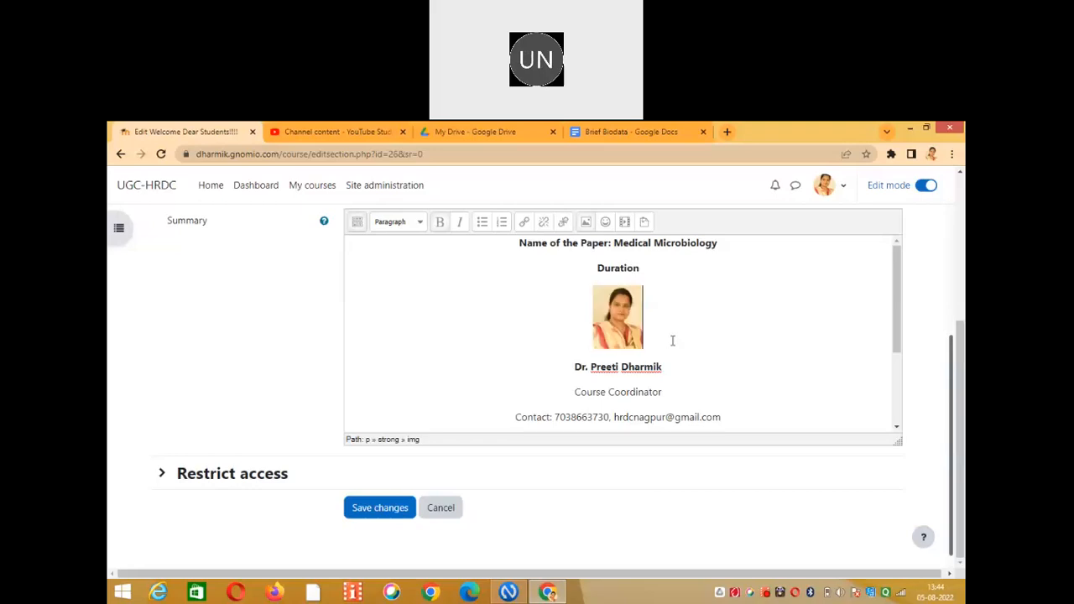
# Save the welcome section summary and open the section's actions menu again.
pyautogui.click(382, 514)
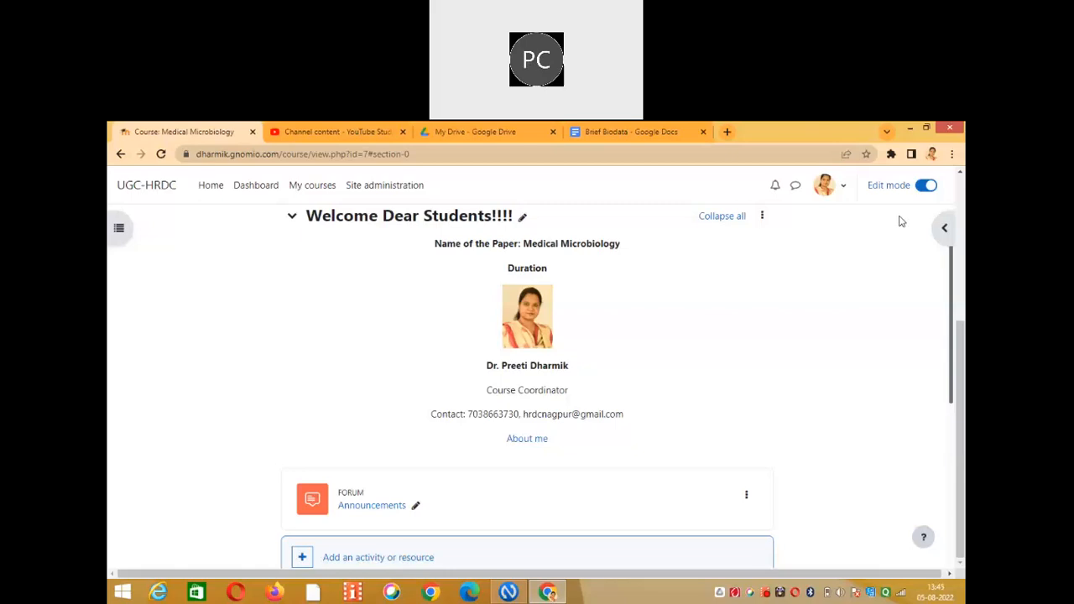
pyautogui.click(762, 216)
# Open the welcome section's edit form and scroll to the summary showing photo, coordinator name and contact.
pyautogui.click(727, 243)
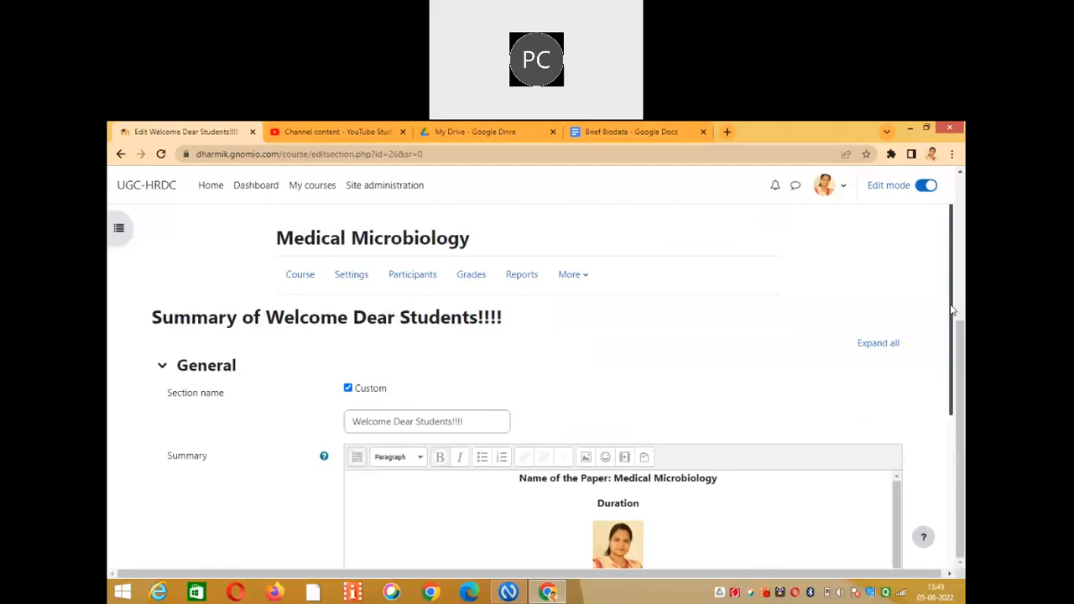
pyautogui.scroll(-1, 952, 369)
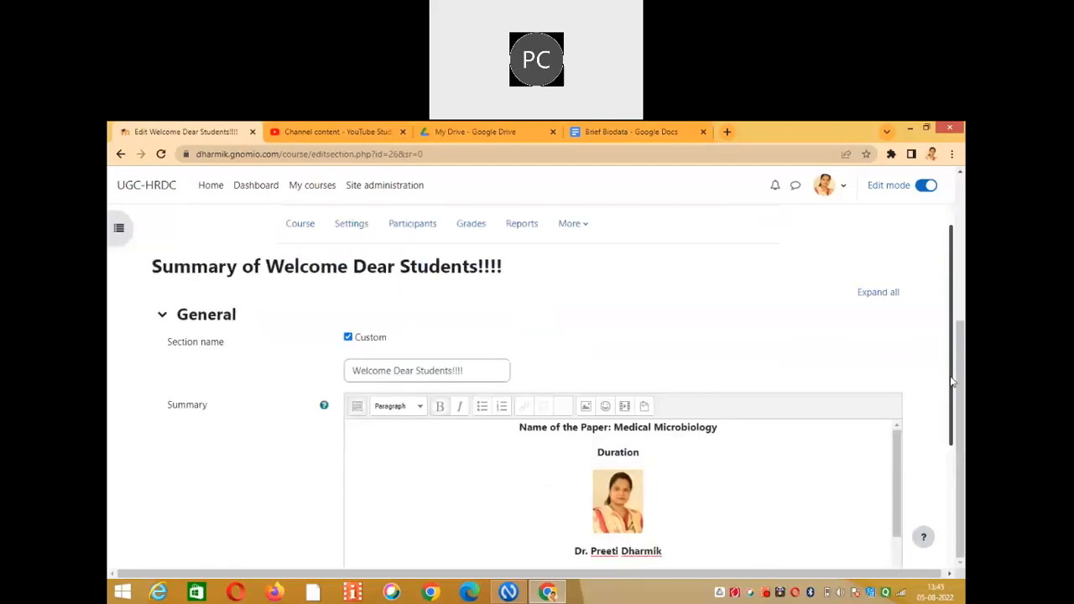
pyautogui.scroll(-1, 952, 383)
pyautogui.scroll(-1, 951, 385)
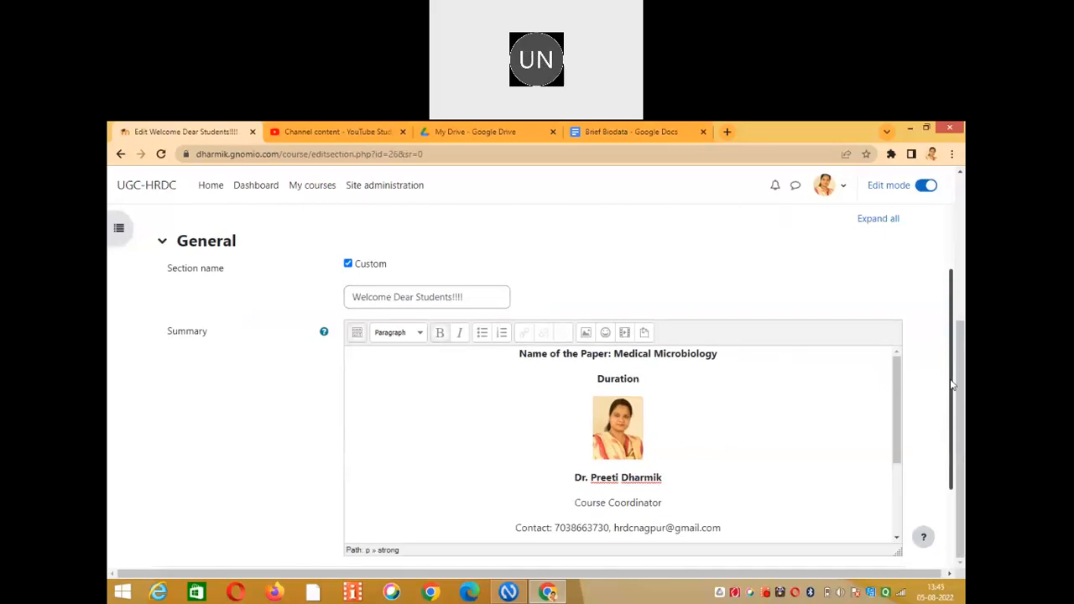
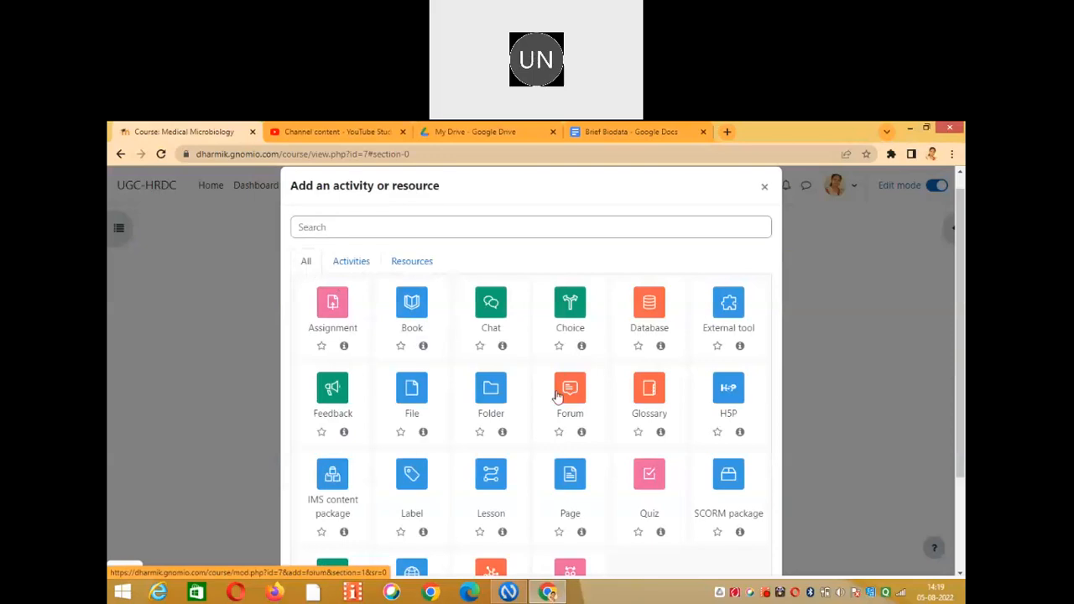
# Browse the activity types, then the resource types, and close the chooser without adding anything.
pyautogui.click(362, 267)
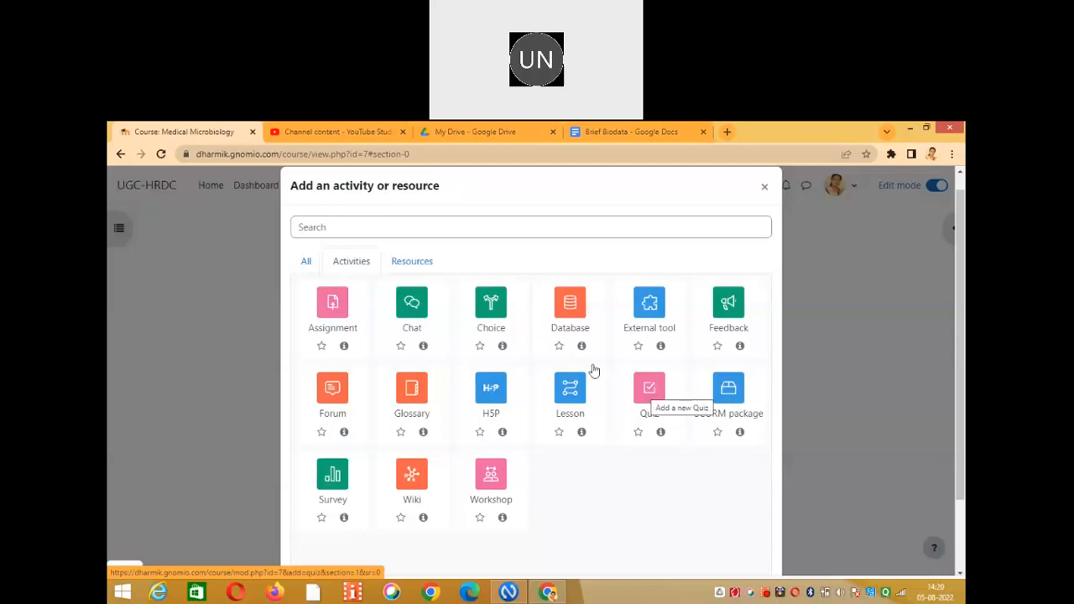
pyautogui.click(428, 264)
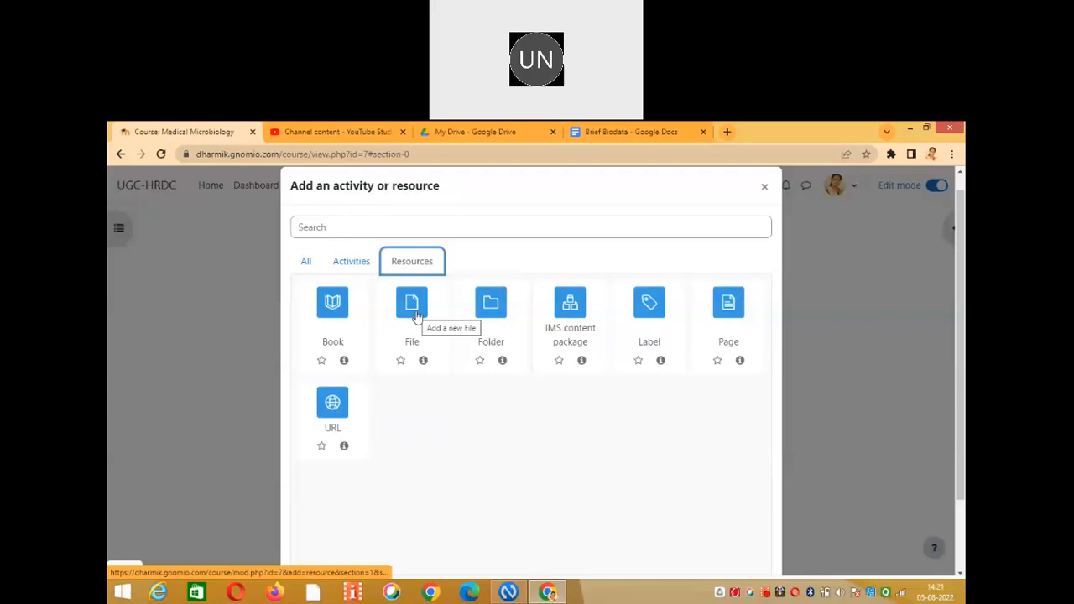
pyautogui.click(764, 187)
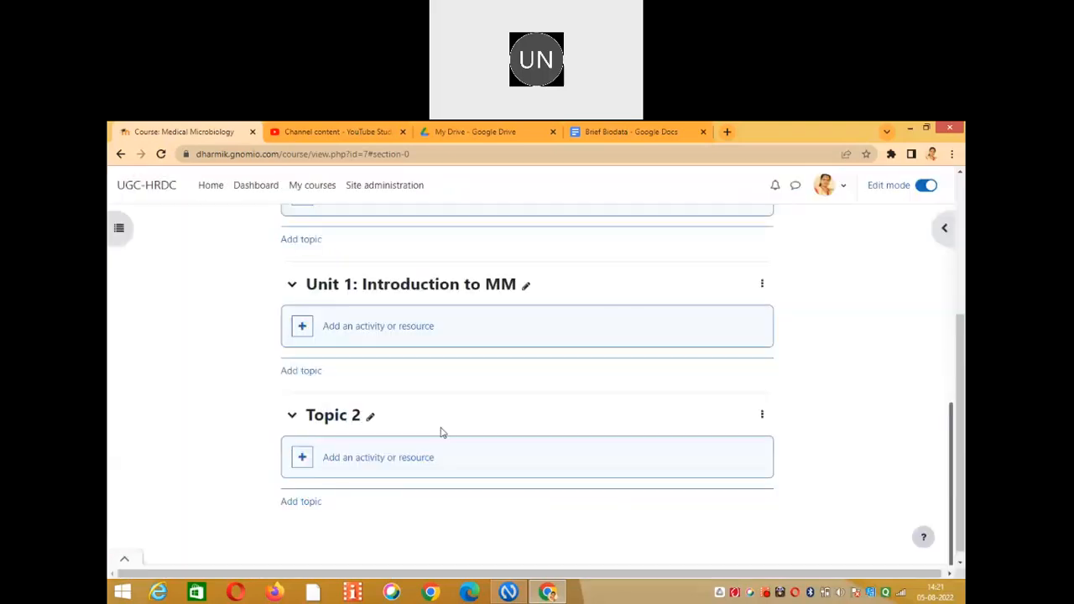
# Choose Label from the resource types to add to Unit 1: Introduction to MM.
pyautogui.click(367, 333)
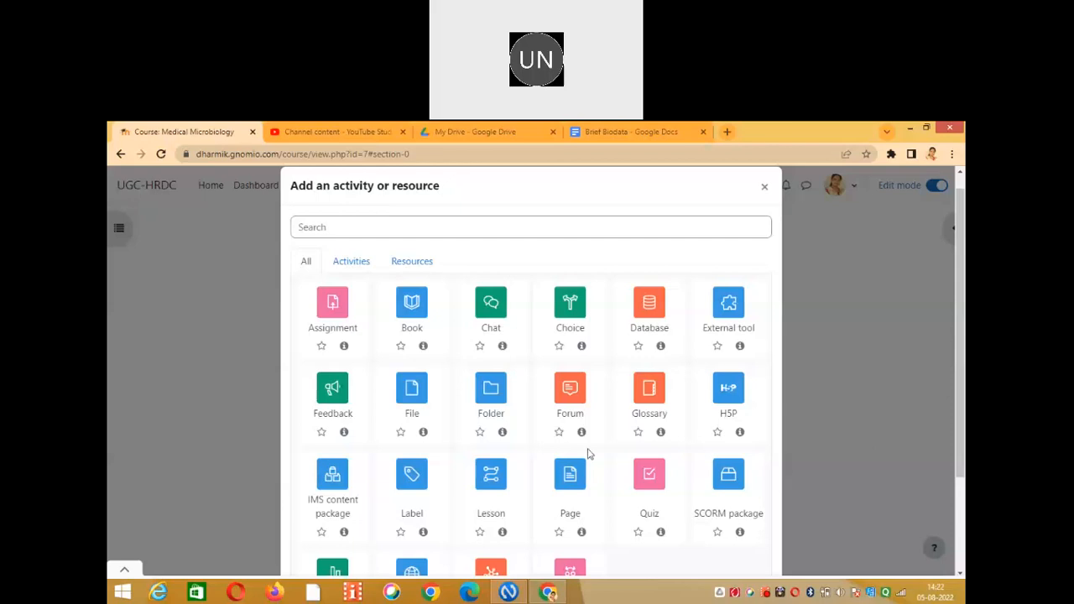
pyautogui.click(424, 265)
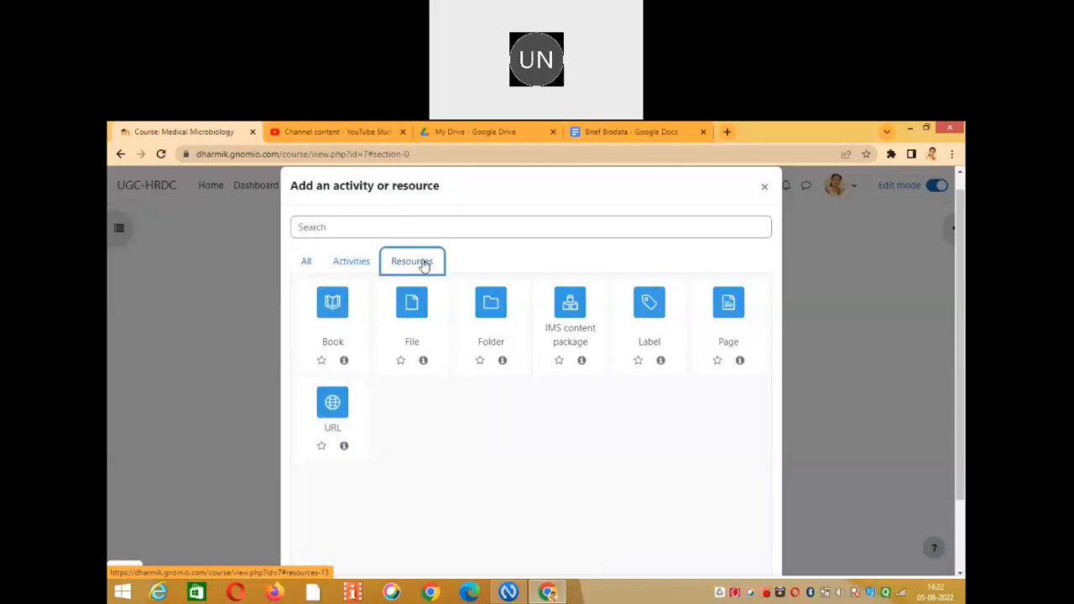
pyautogui.click(651, 306)
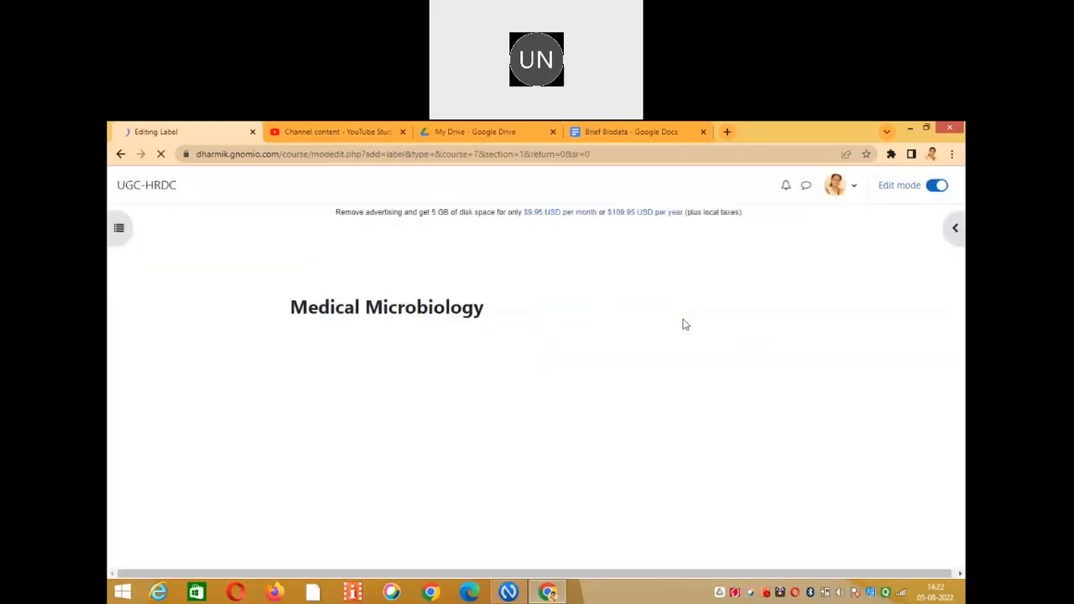
# Enter 'E Resources of Unit 1' as the label text.
pyautogui.moveTo(963, 276); pyautogui.dragTo(963, 426)
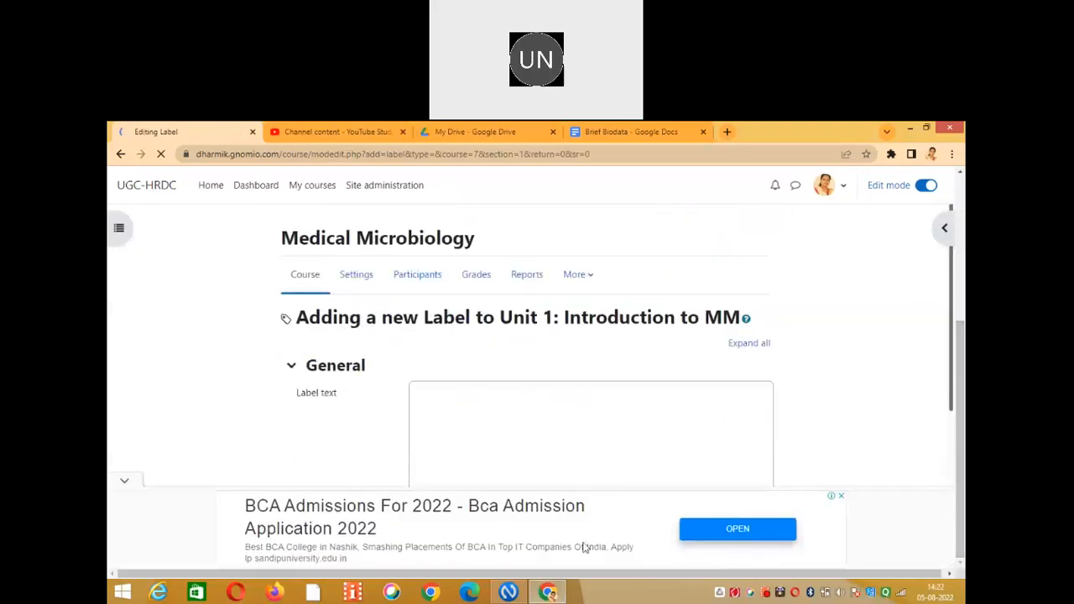
pyautogui.click(125, 482)
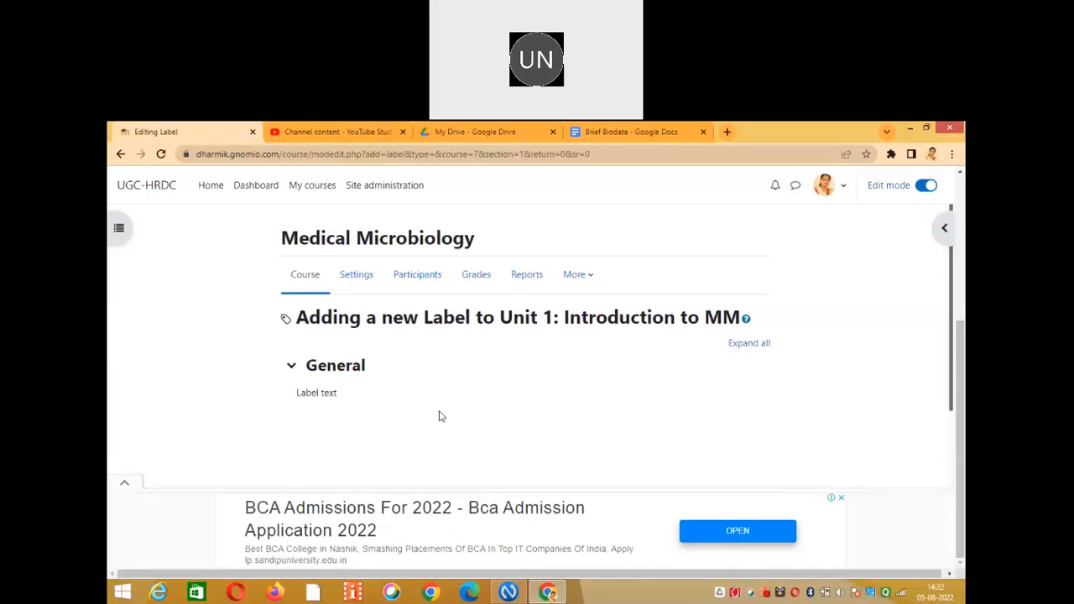
pyautogui.click(454, 426)
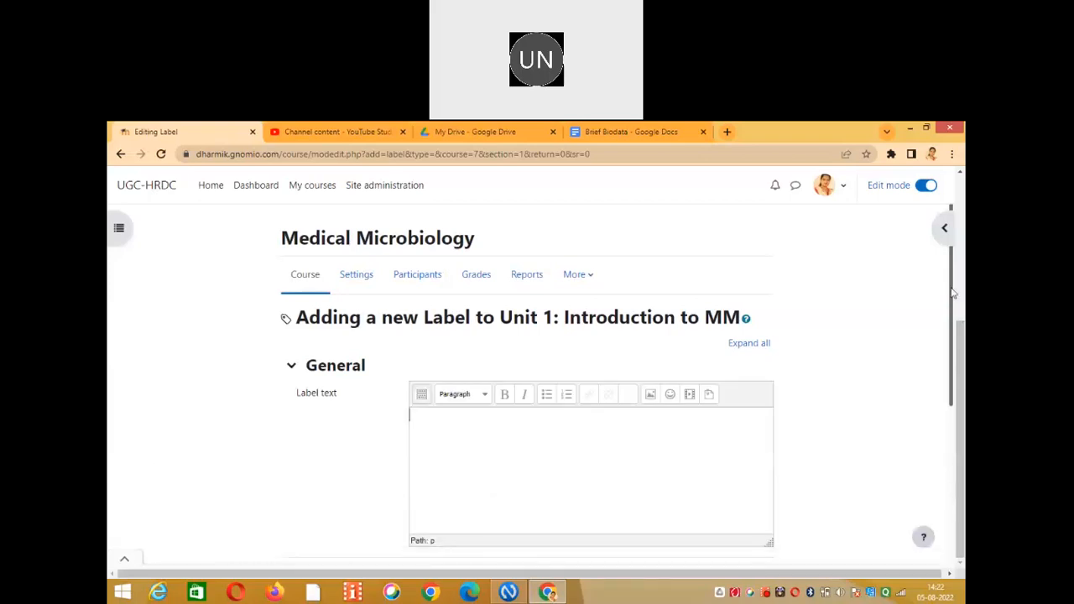
pyautogui.moveTo(954, 294); pyautogui.dragTo(949, 343)
pyautogui.write('E')
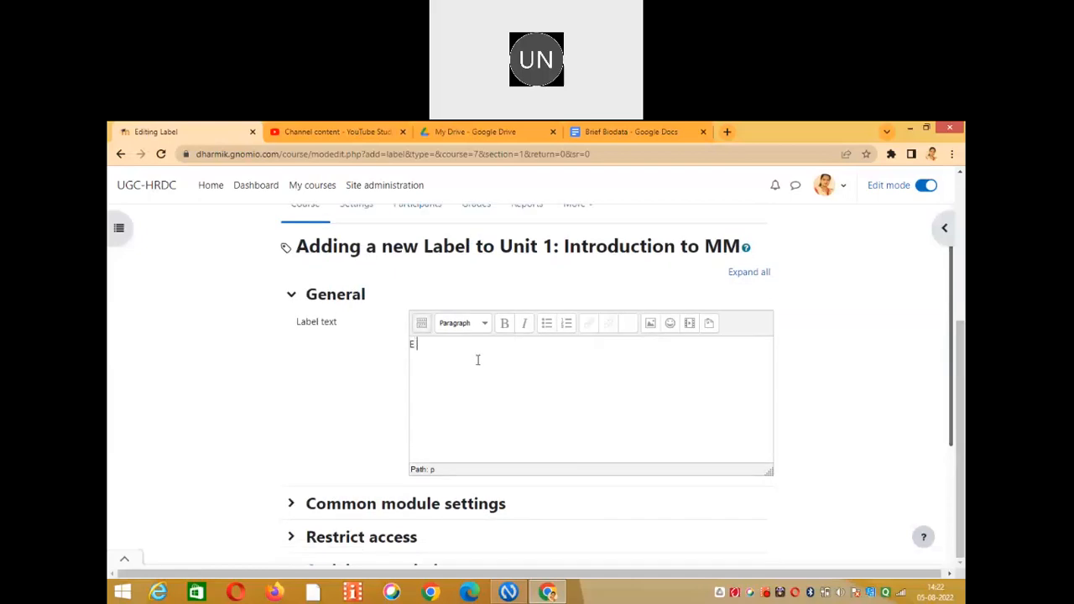
pyautogui.write(' Resources of Unit 1')
# Format the 'E Resources of Unit 1' line as Heading 4.
pyautogui.moveTo(533, 351); pyautogui.dragTo(495, 334)
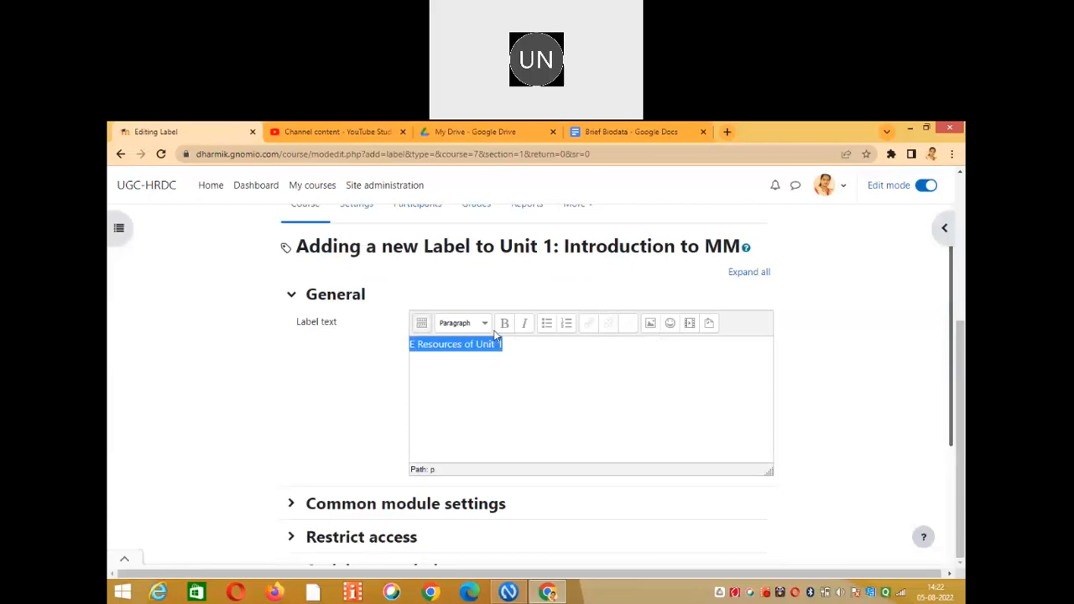
pyautogui.click(484, 323)
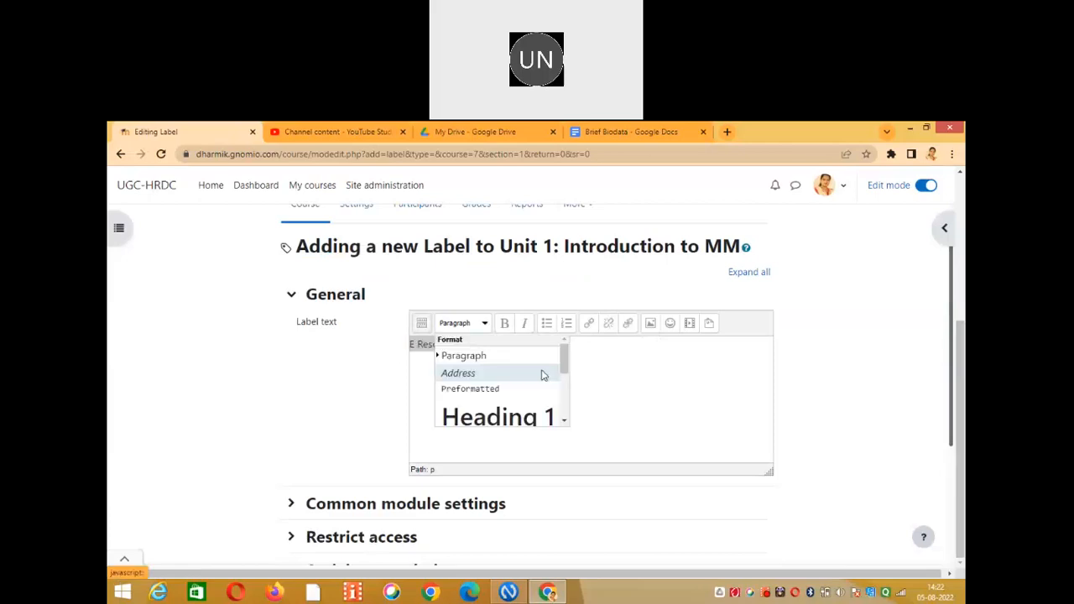
pyautogui.moveTo(564, 358); pyautogui.dragTo(563, 411)
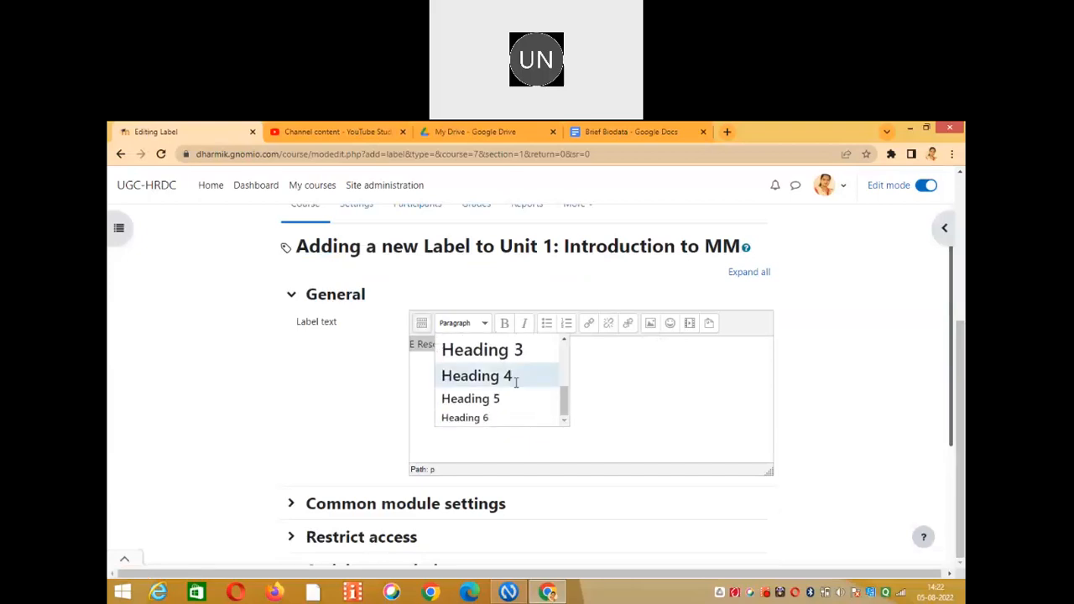
pyautogui.click(516, 383)
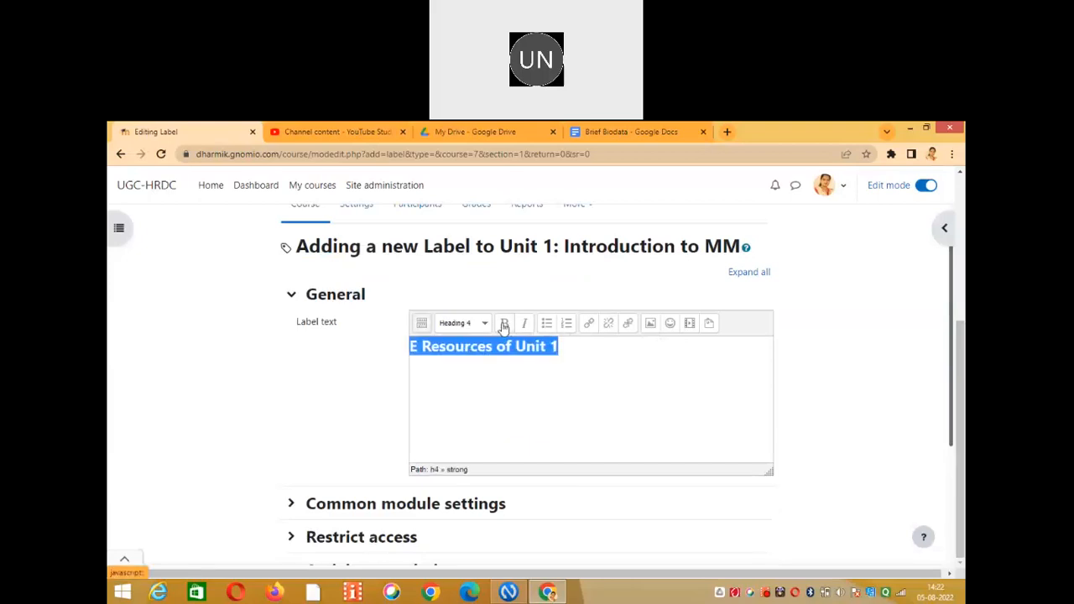
pyautogui.click(571, 376)
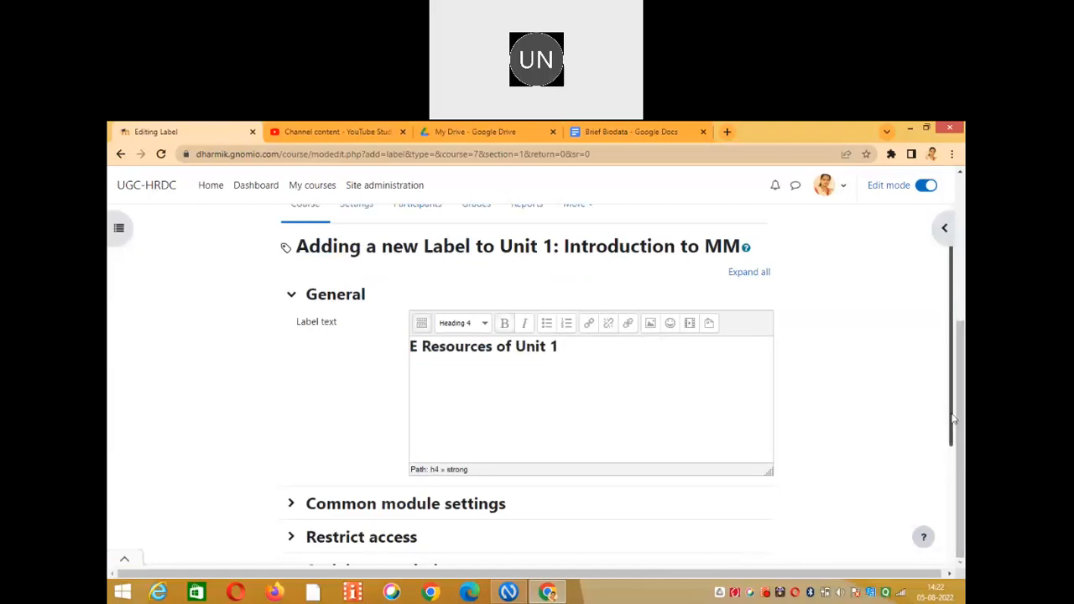
pyautogui.scroll(-3, 954, 317)
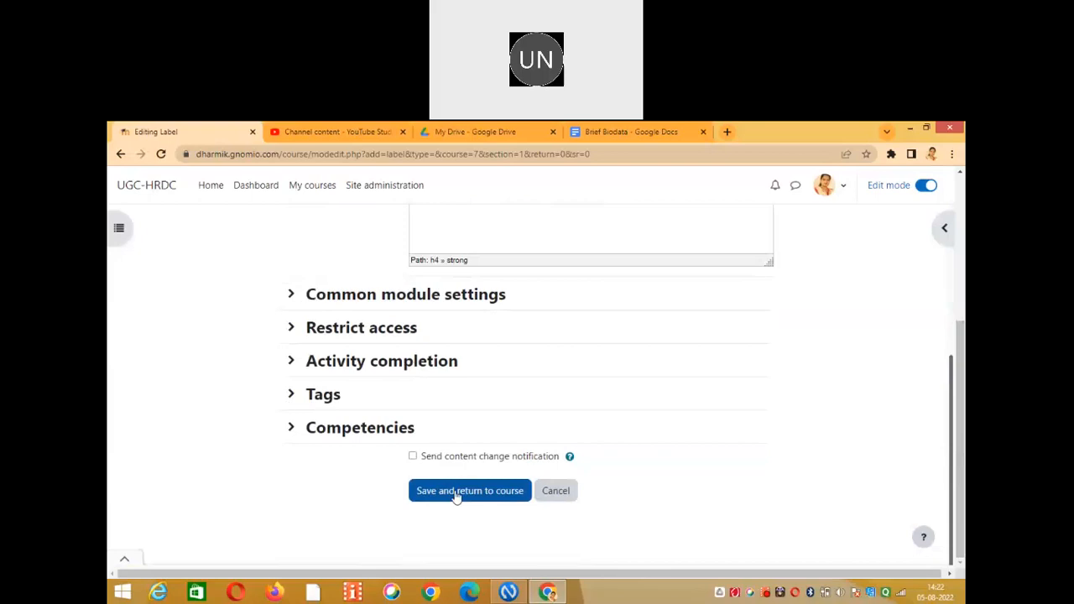
# Save the E Resources label and open a new File resource form for Unit 1.
pyautogui.click(456, 493)
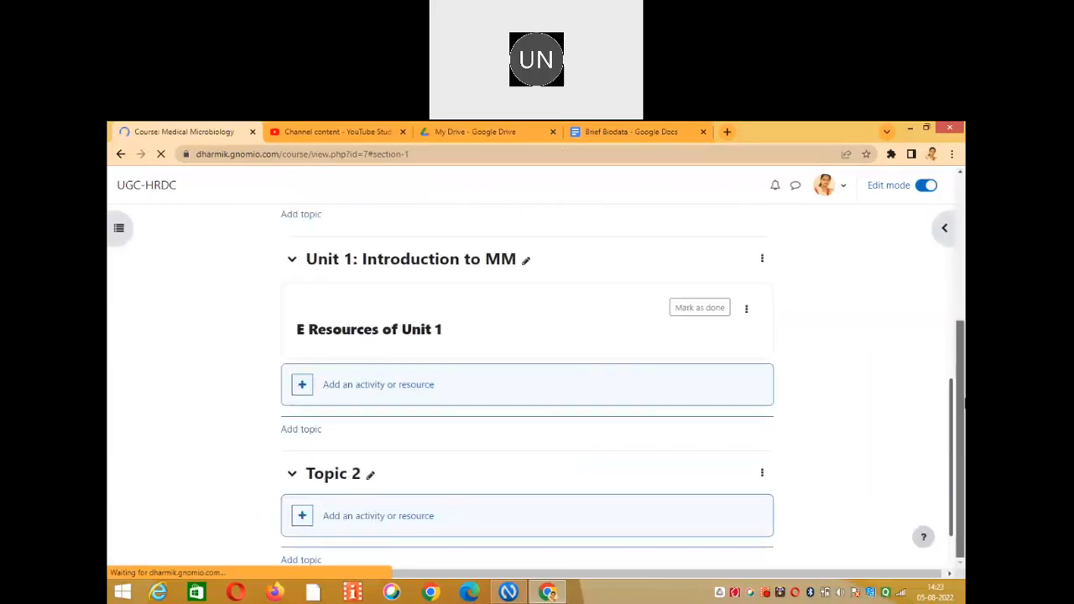
pyautogui.scroll(-1, 953, 399)
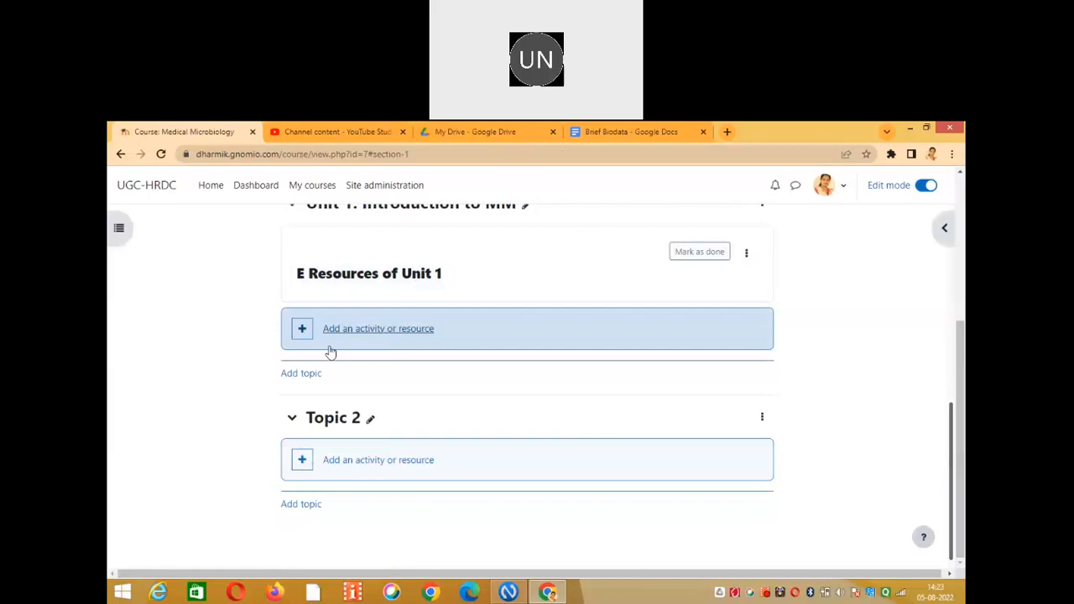
pyautogui.click(373, 334)
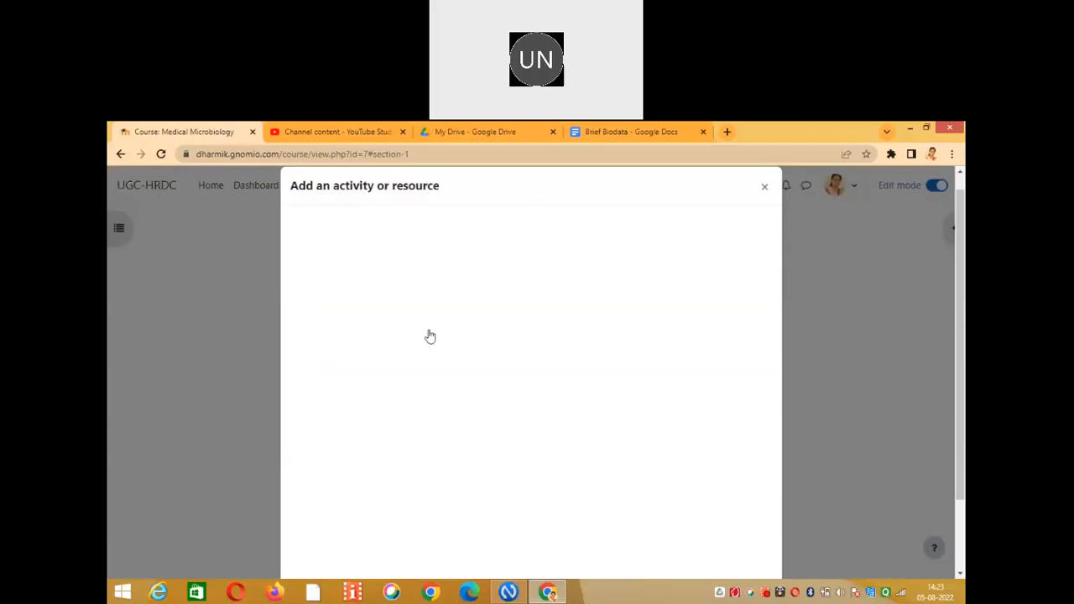
pyautogui.click(412, 264)
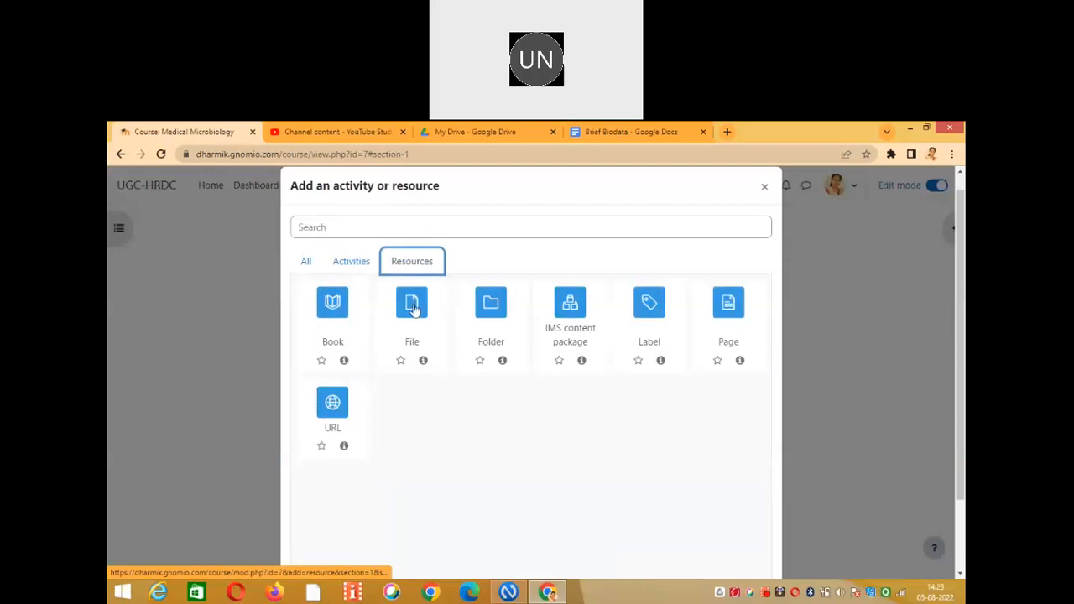
pyautogui.click(412, 307)
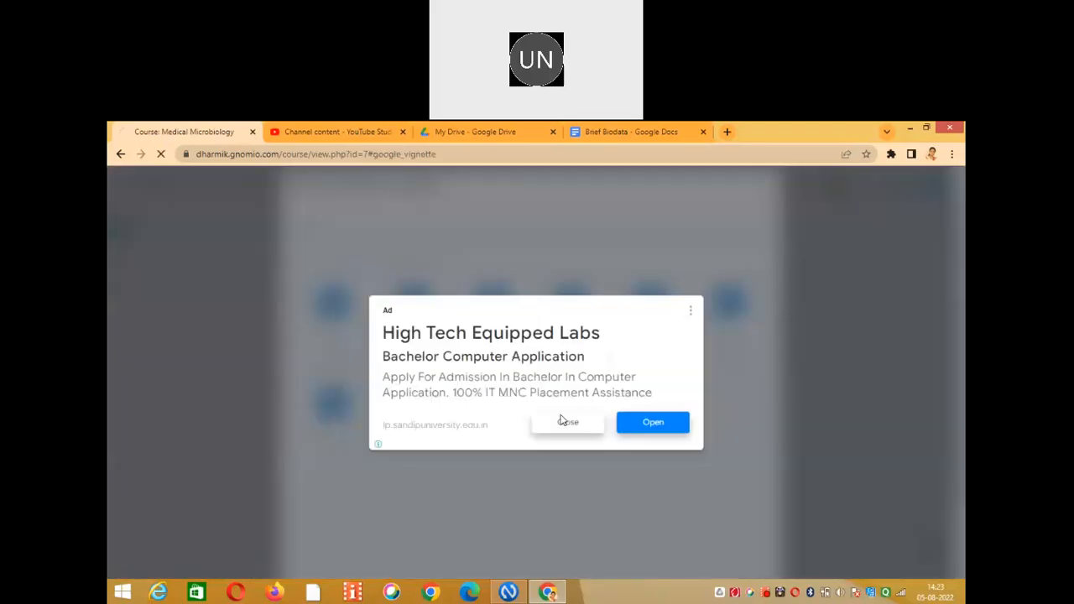
pyautogui.click(570, 432)
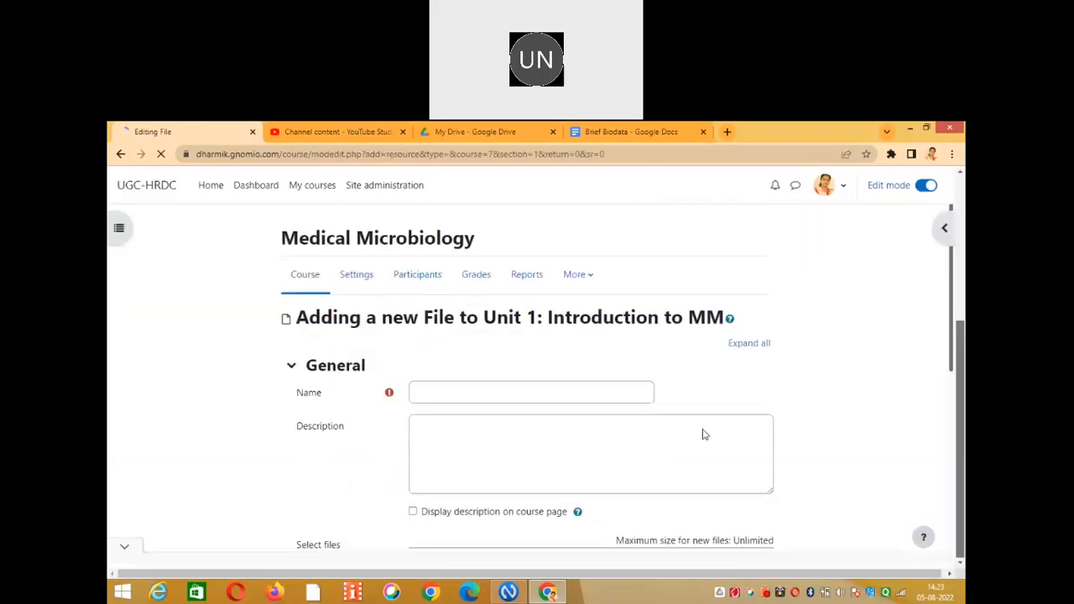
pyautogui.click(569, 391)
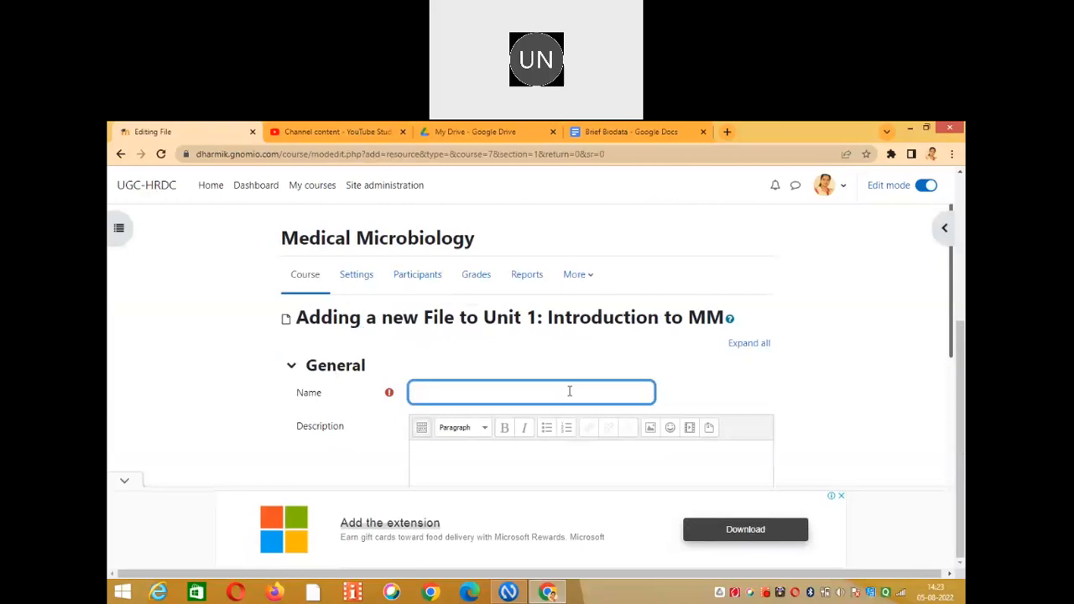
pyautogui.write('Word File of notes')
pyautogui.scroll(-1, 111, 477)
pyautogui.scroll(-1, 112, 477)
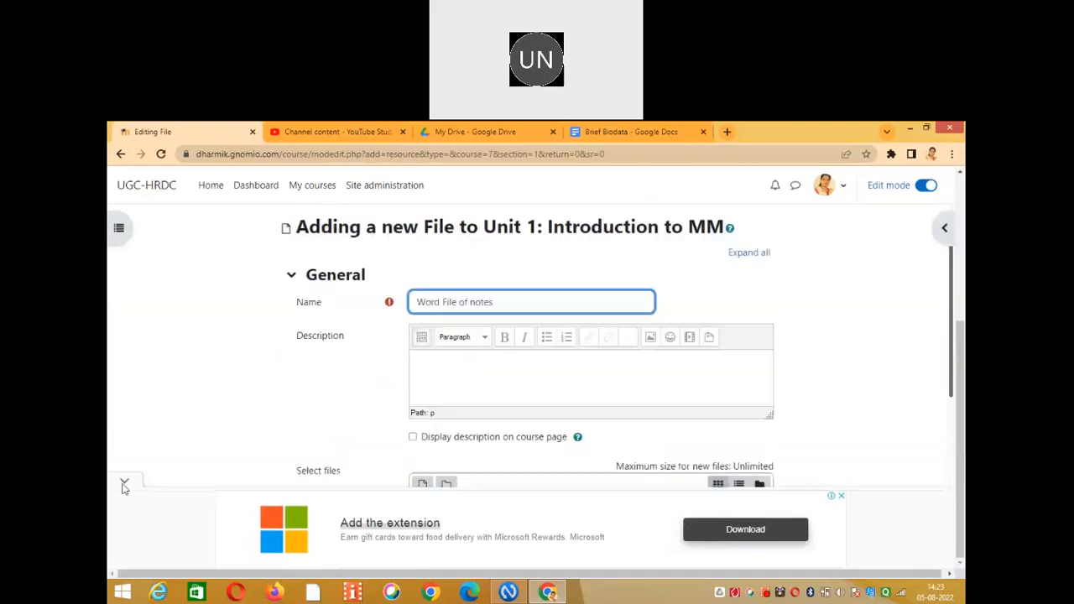
pyautogui.click(880, 330)
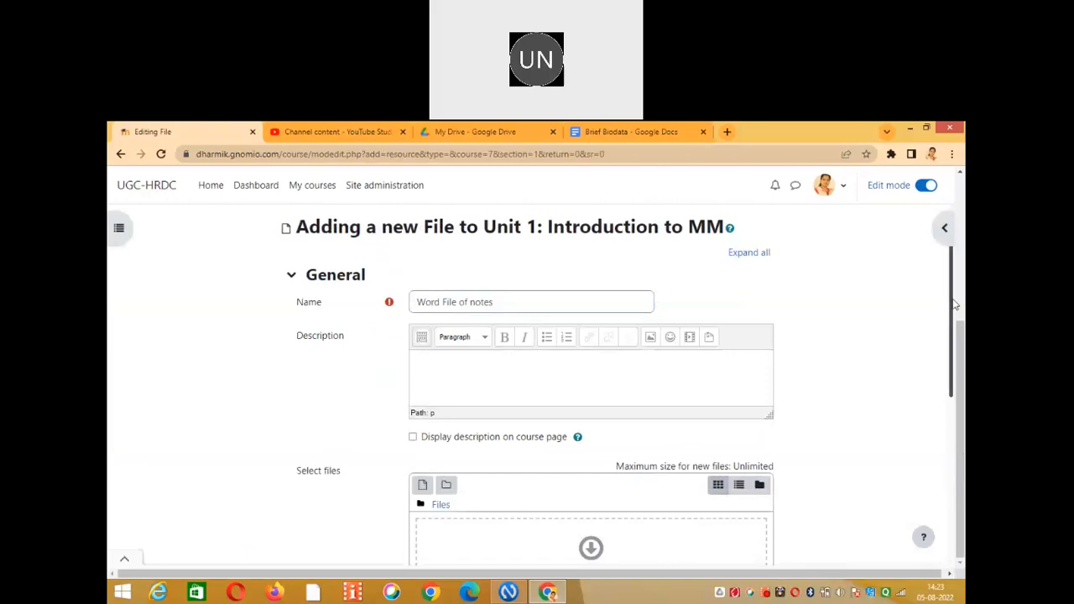
pyautogui.moveTo(954, 305); pyautogui.dragTo(954, 317)
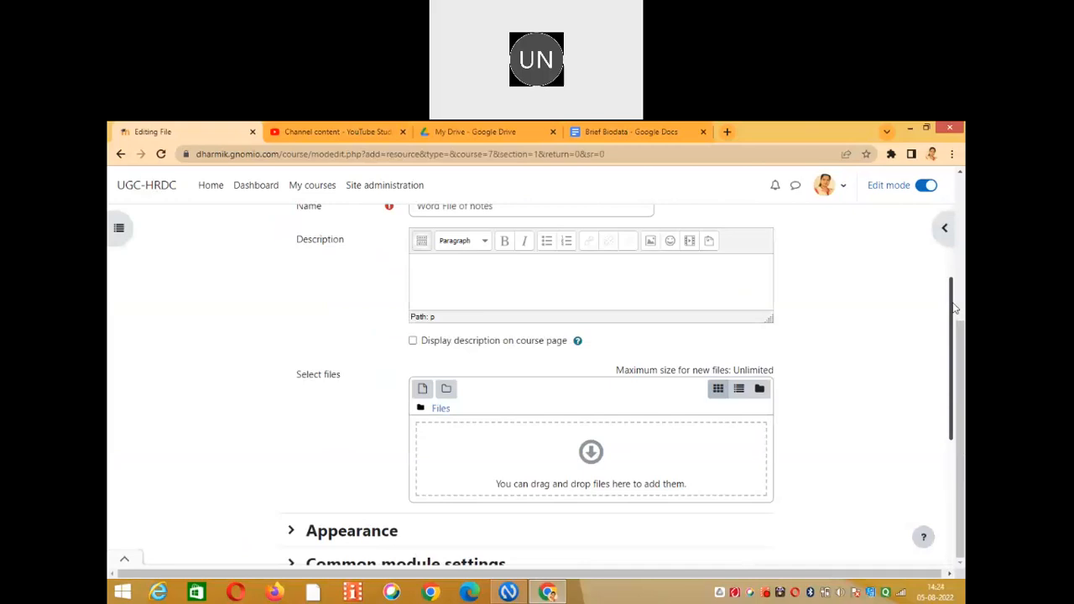
pyautogui.scroll(1, 676, 351)
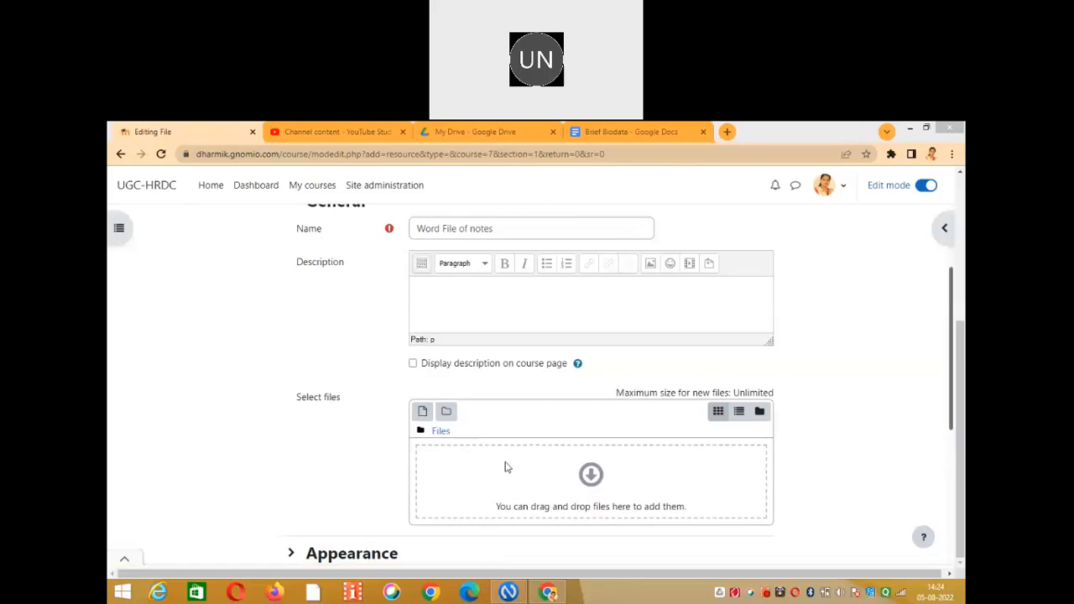
# Upload Covering letter.docx from the Desktop as the resource's file.
pyautogui.click(423, 412)
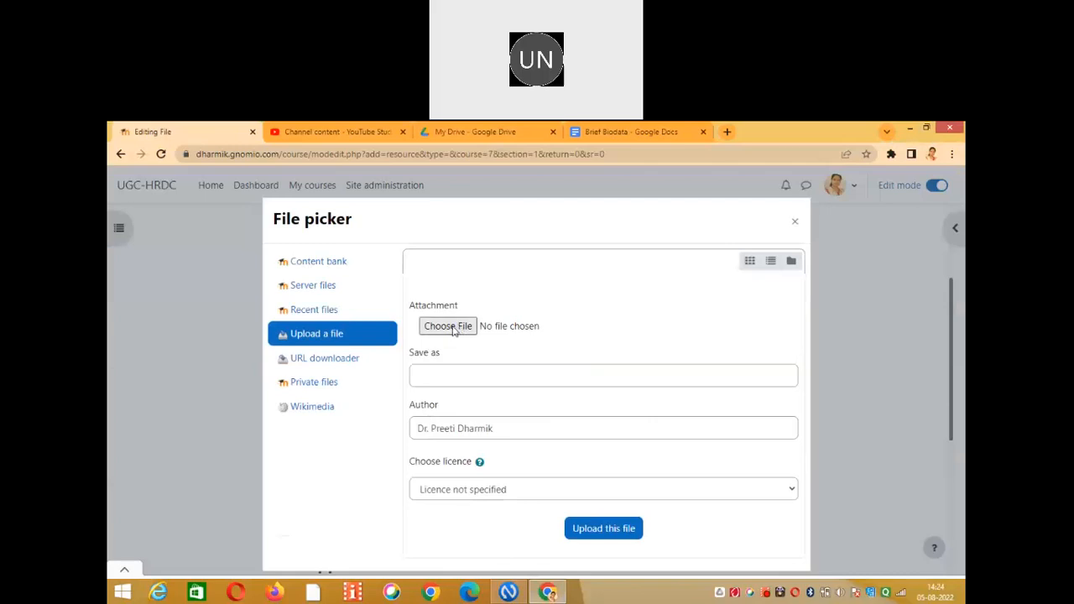
pyautogui.click(453, 331)
pyautogui.click(453, 326)
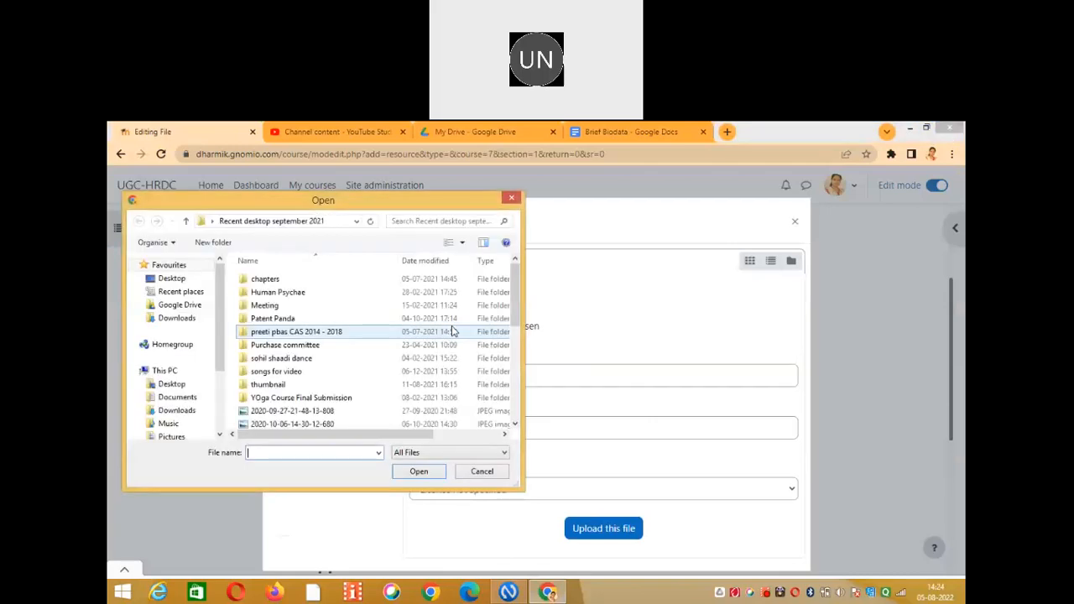
pyautogui.click(175, 278)
pyautogui.moveTo(516, 361); pyautogui.dragTo(516, 399)
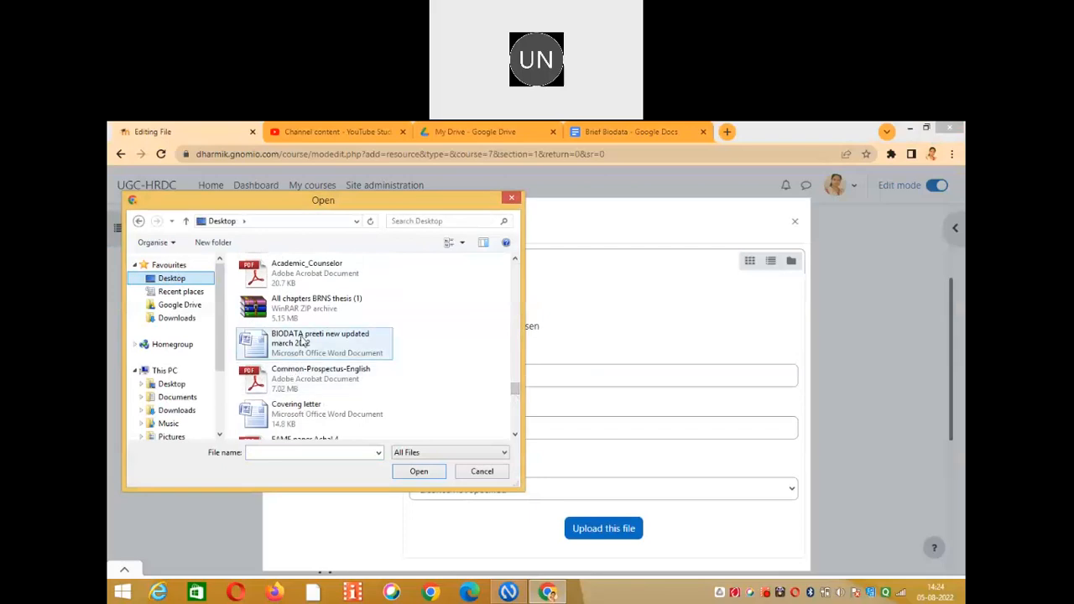
pyautogui.click(304, 421)
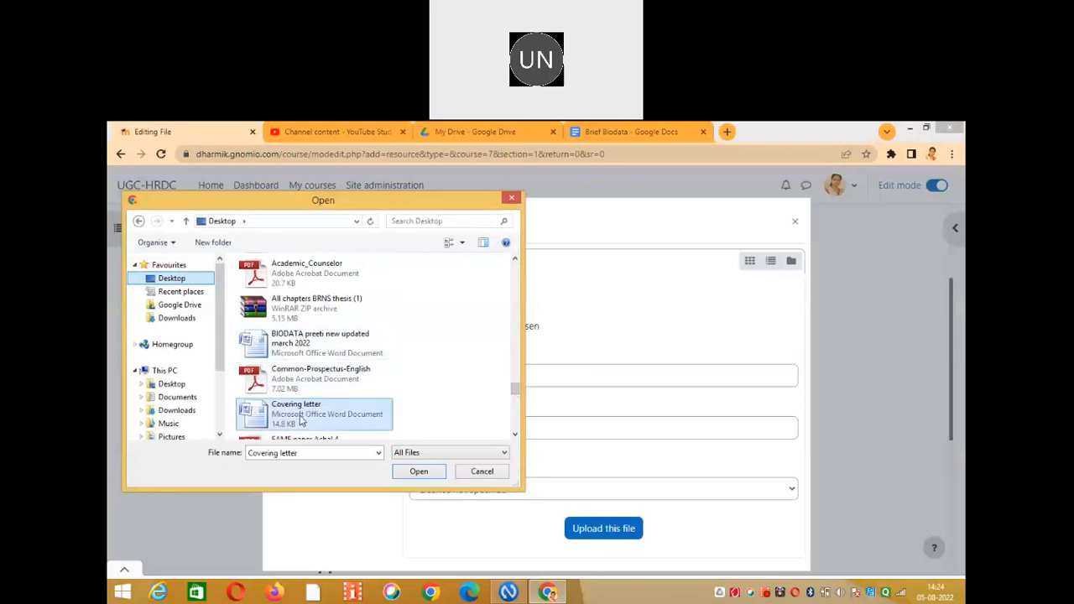
pyautogui.click(418, 472)
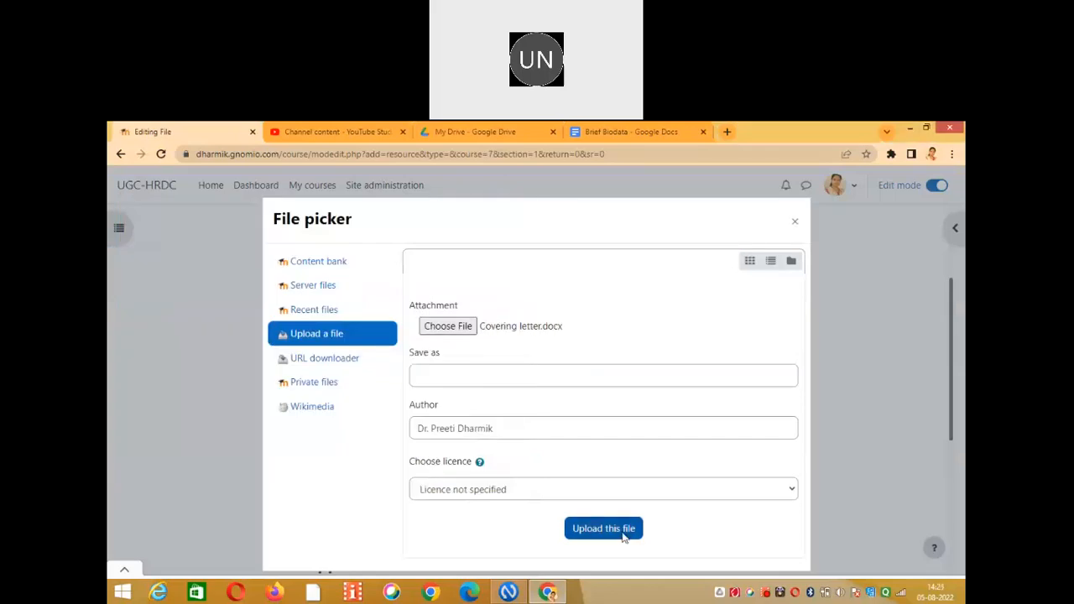
pyautogui.click(603, 529)
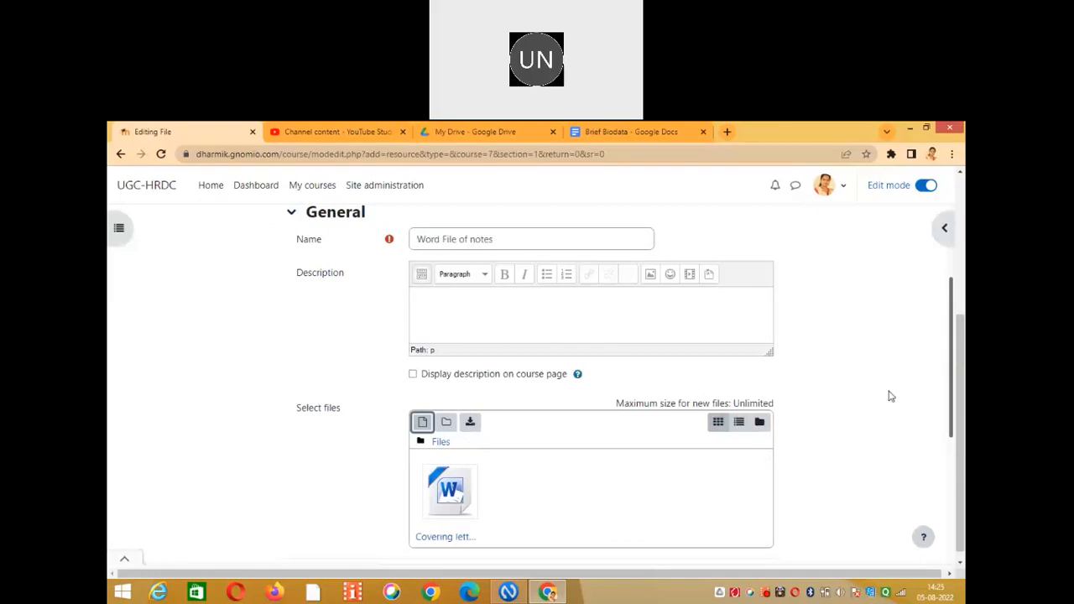
# Save Word File of notes into Unit 1 and return to the course page.
pyautogui.moveTo(954, 324); pyautogui.dragTo(946, 433)
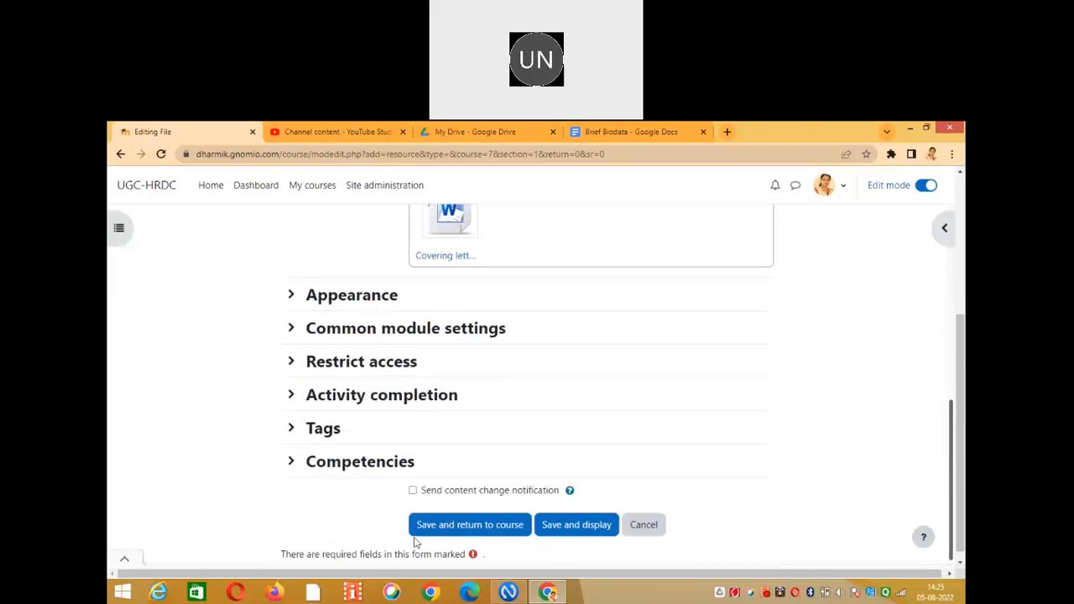
pyautogui.click(479, 525)
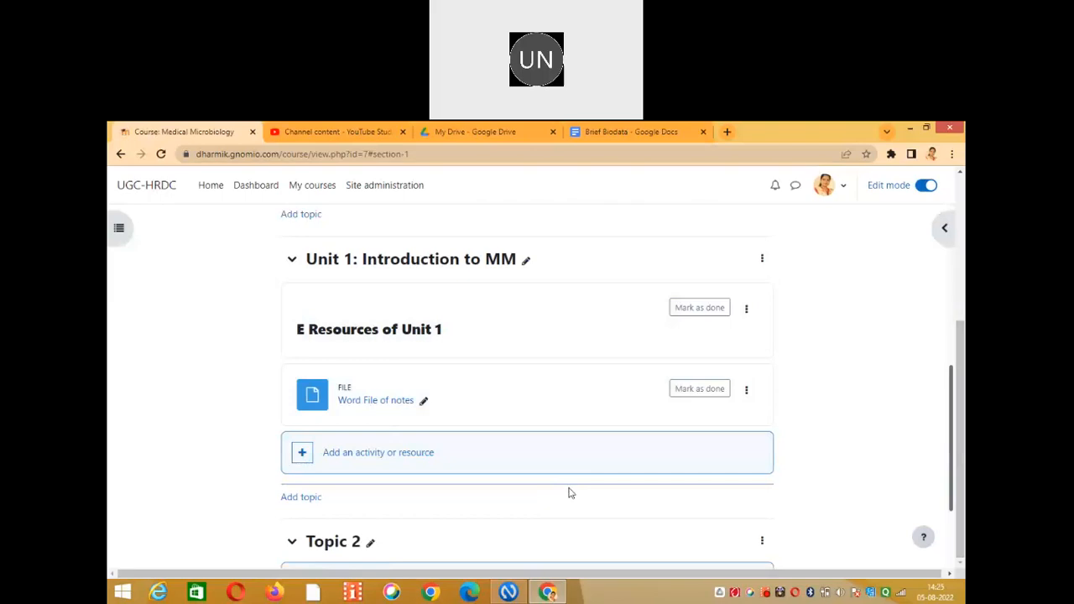
pyautogui.click(429, 457)
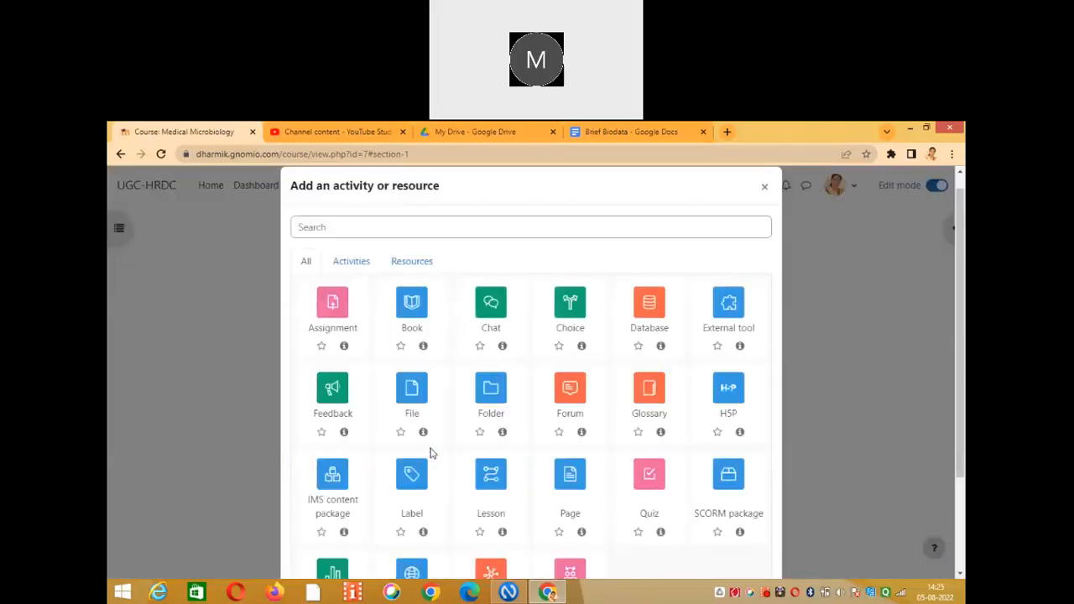
# Pick File from the resource types to add another file to Unit 1.
pyautogui.click(412, 262)
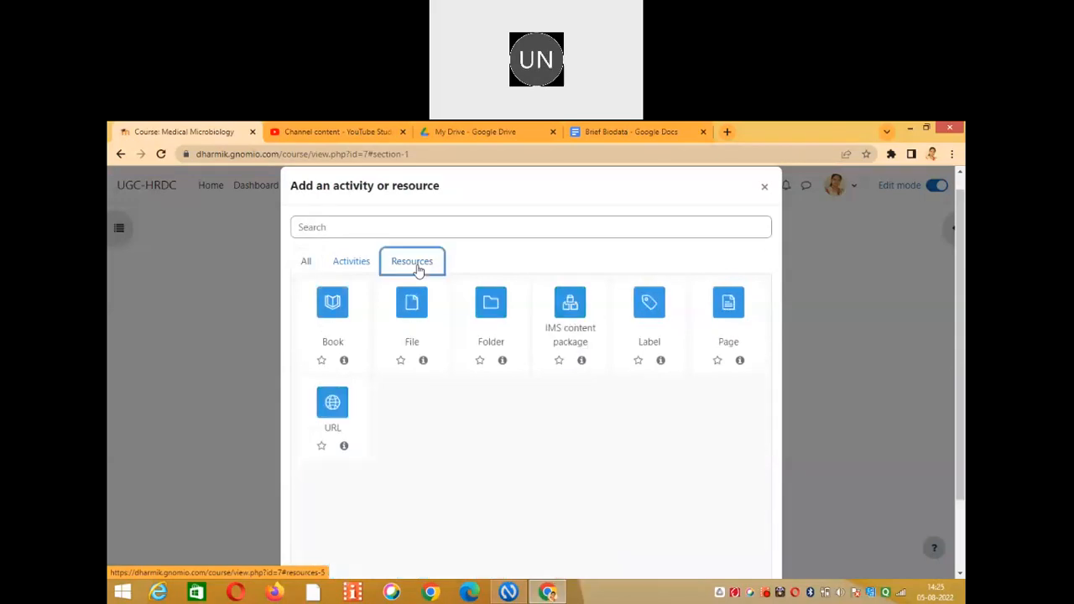
pyautogui.click(413, 309)
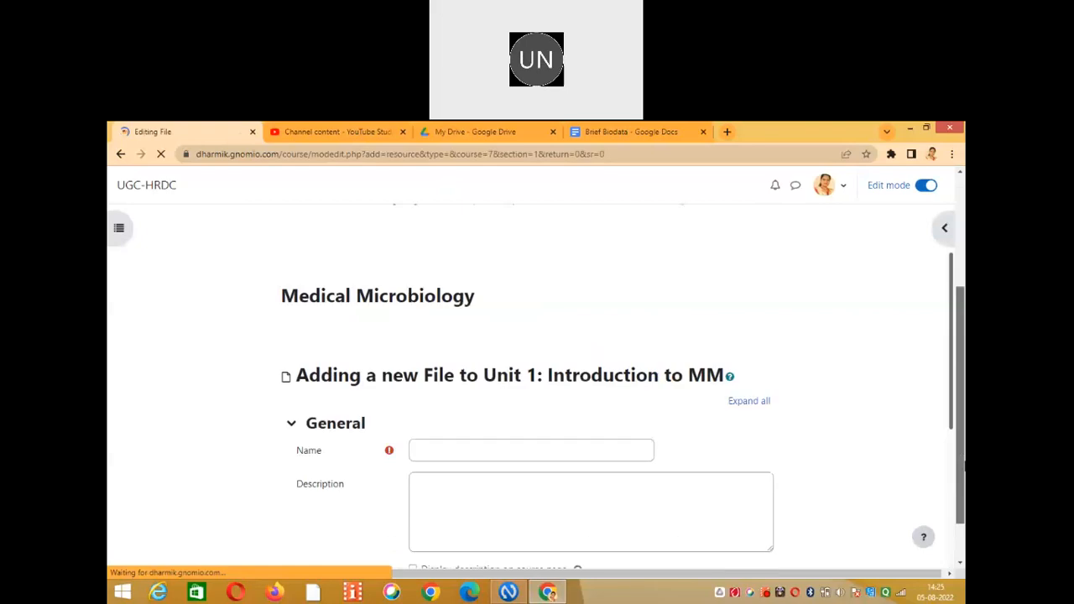
# Name the new file resource 'Pdf file of notes'.
pyautogui.click(554, 397)
pyautogui.write('Pdf f')
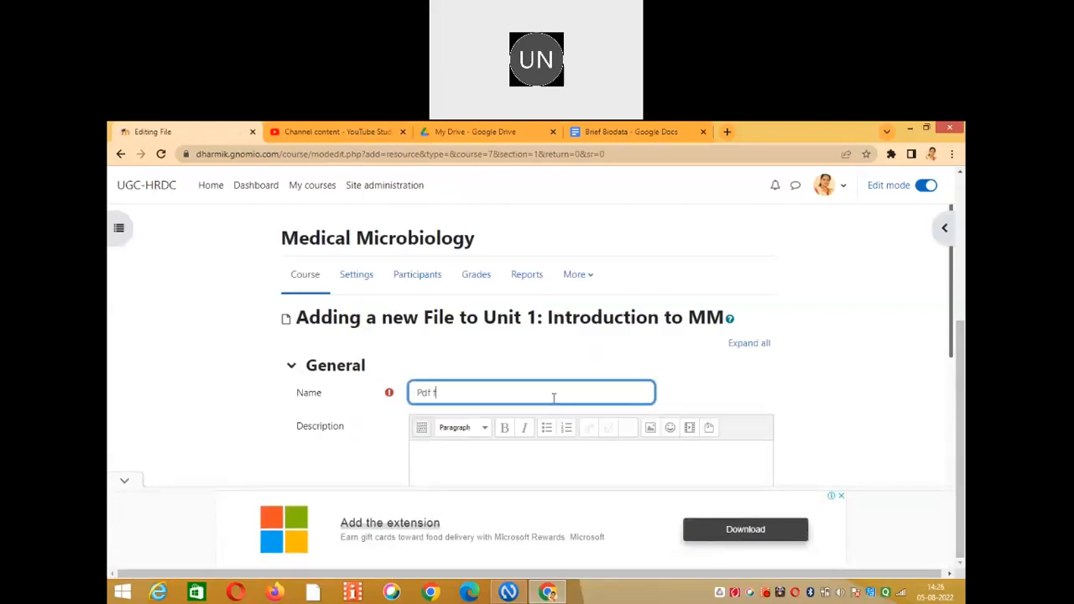
pyautogui.write('ile of notes')
pyautogui.moveTo(955, 279); pyautogui.dragTo(952, 405)
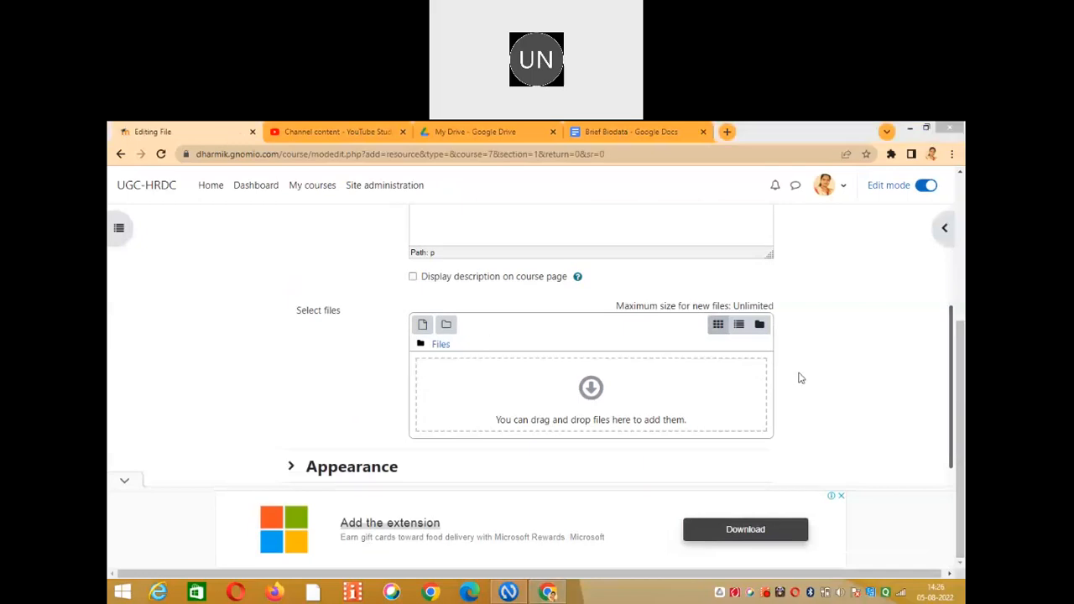
# Upload 2.2.pdf from the Desktop into the Select files area.
pyautogui.click(422, 326)
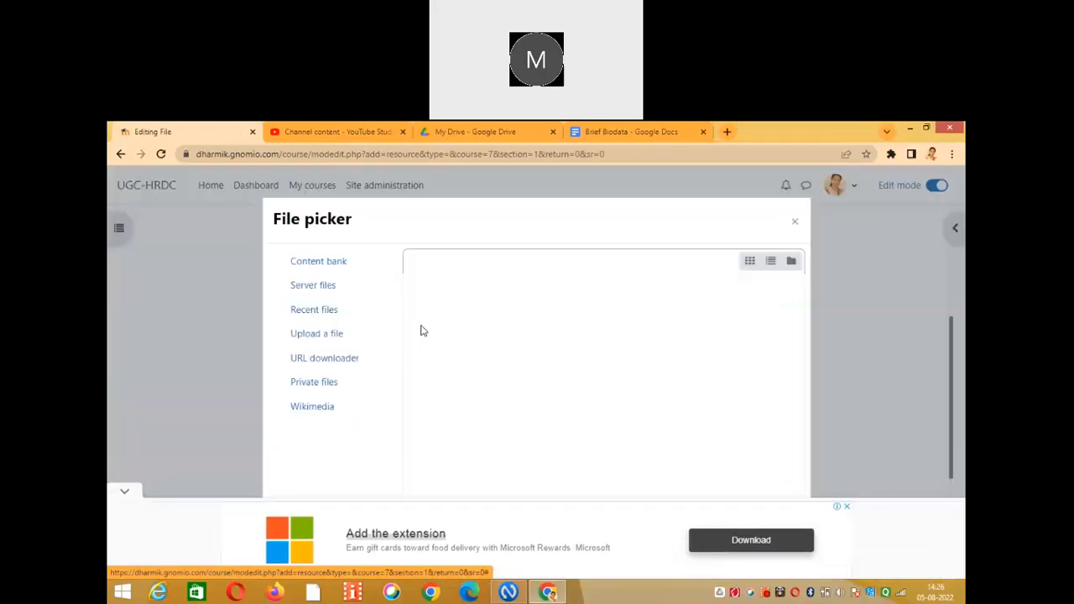
pyautogui.click(445, 327)
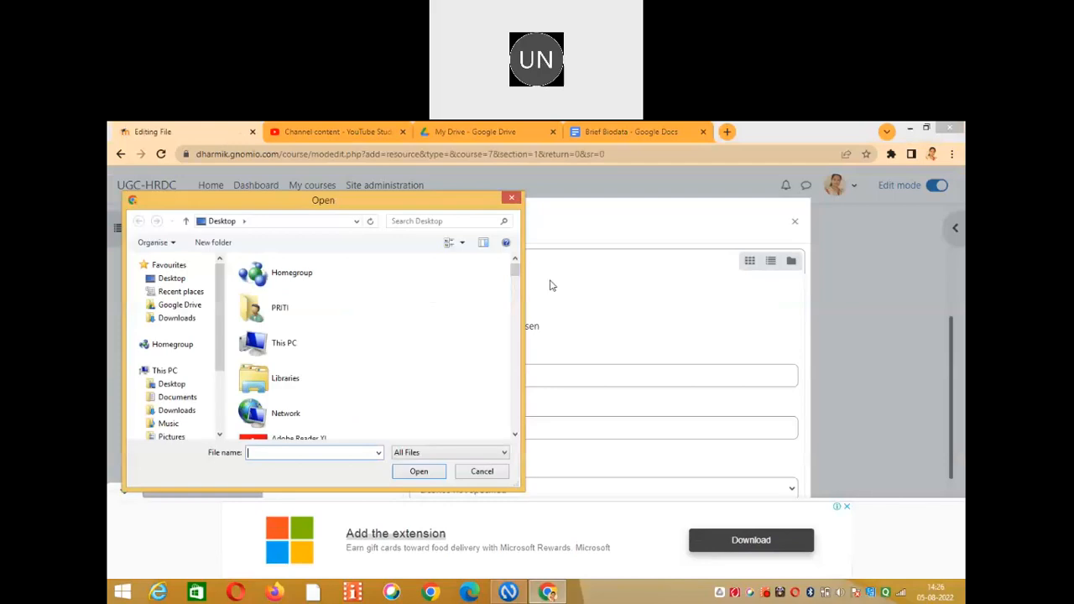
pyautogui.moveTo(517, 302); pyautogui.dragTo(517, 384)
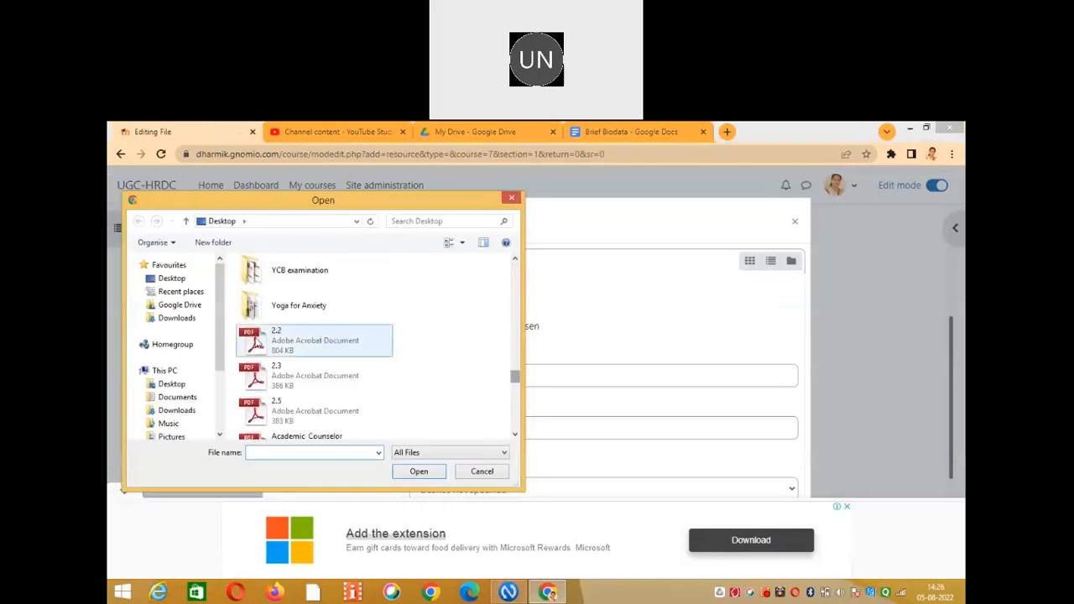
pyautogui.click(293, 351)
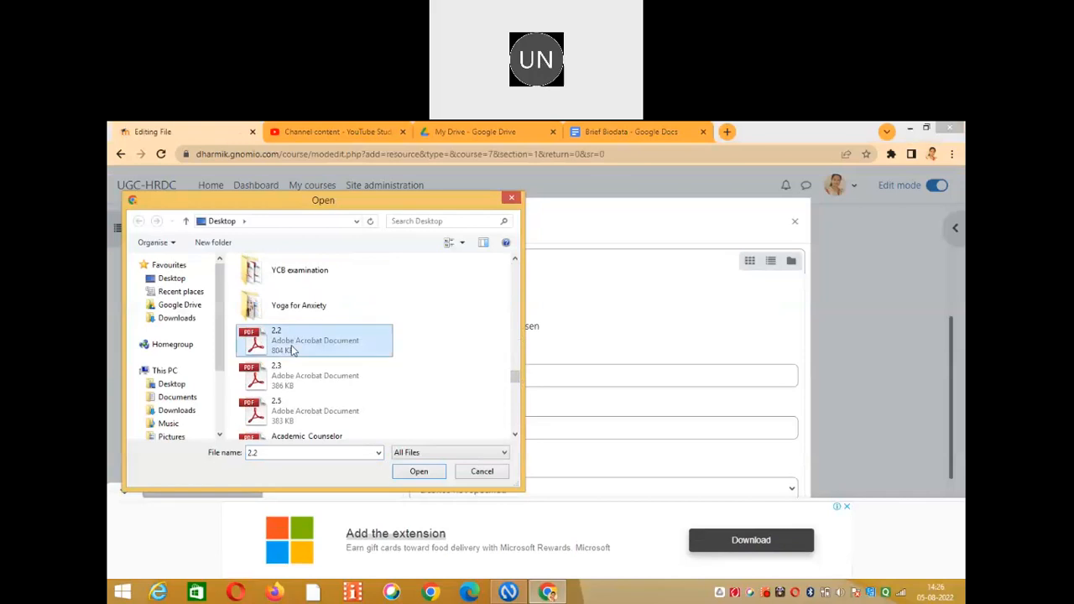
pyautogui.click(418, 471)
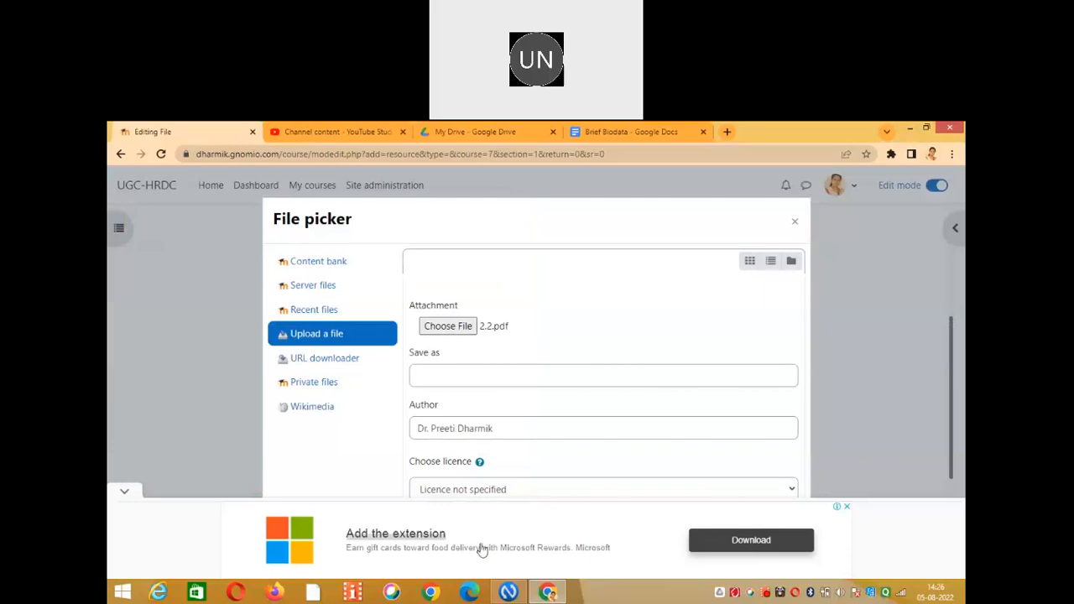
pyautogui.click(124, 493)
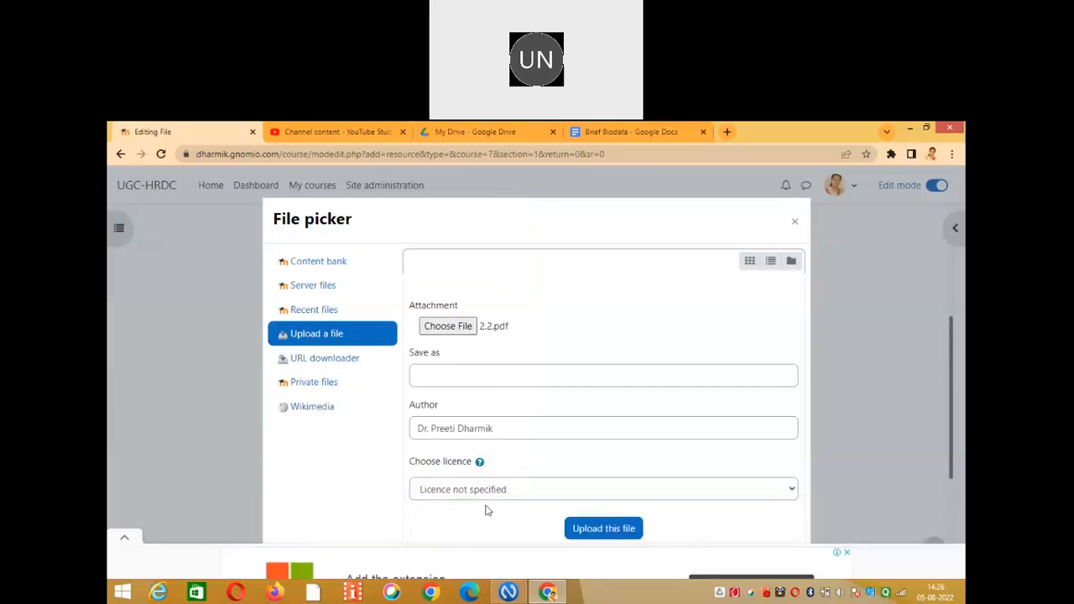
pyautogui.click(620, 536)
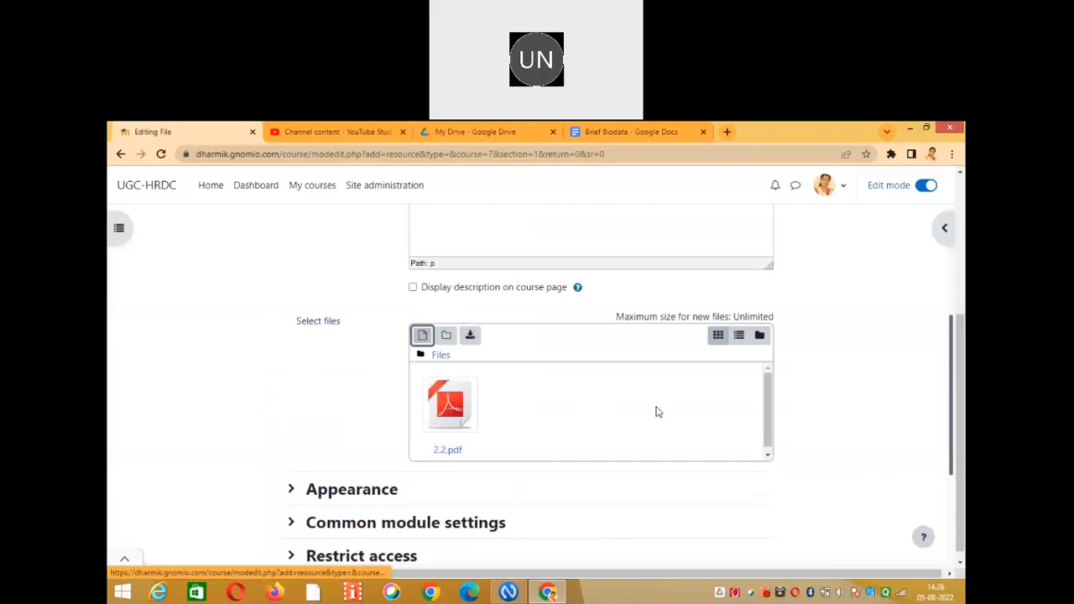
pyautogui.scroll(-3, 507, 477)
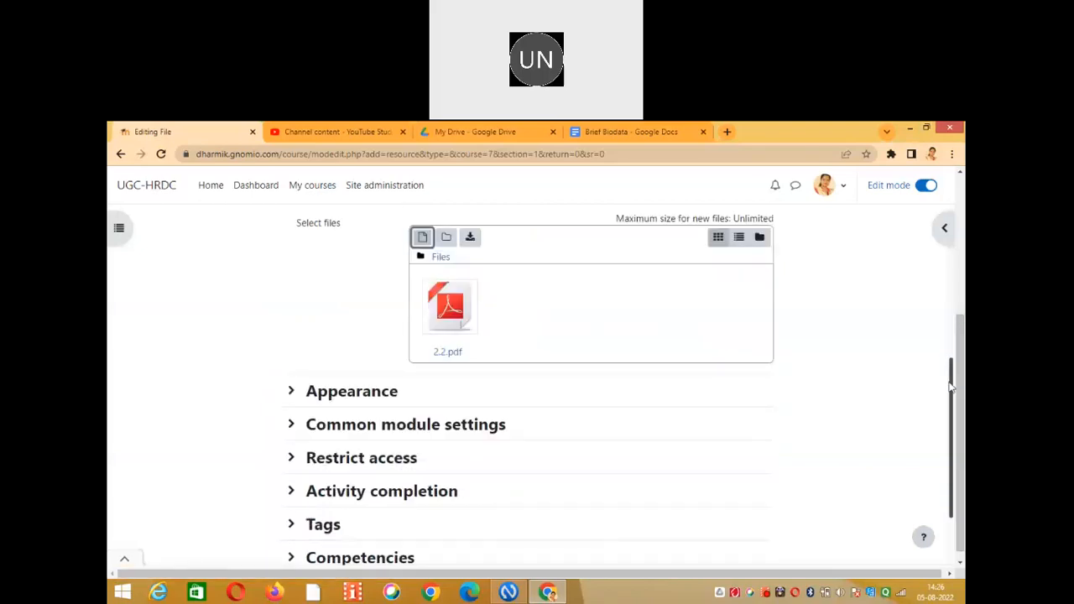
# Save Pdf file of notes and return to the Medical Microbiology course page.
pyautogui.click(491, 495)
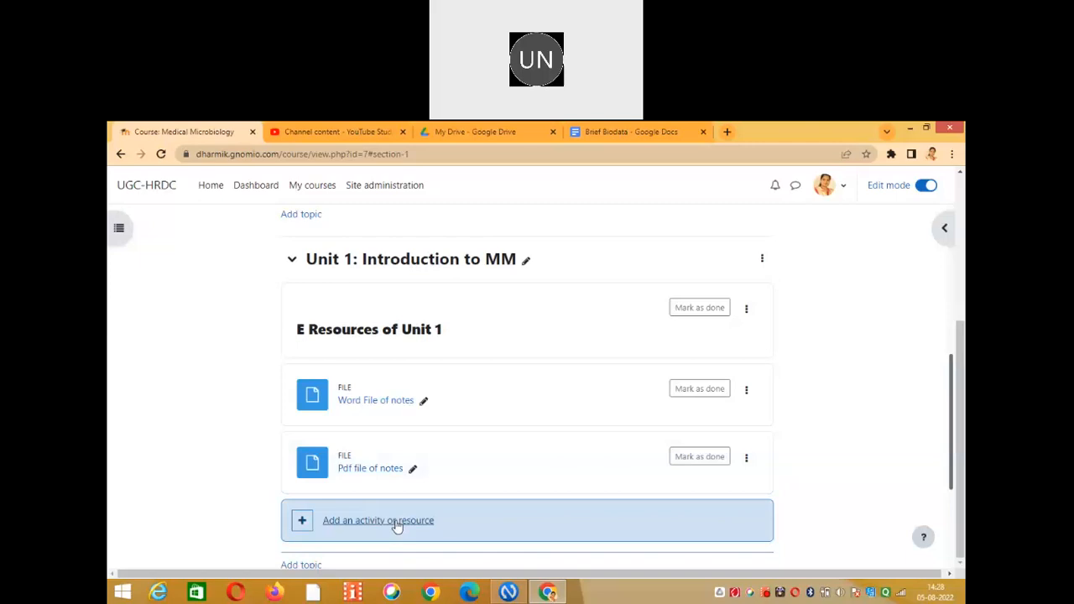
# Choose a URL resource for Unit 1 and name it 'Link of E book'.
pyautogui.click(398, 526)
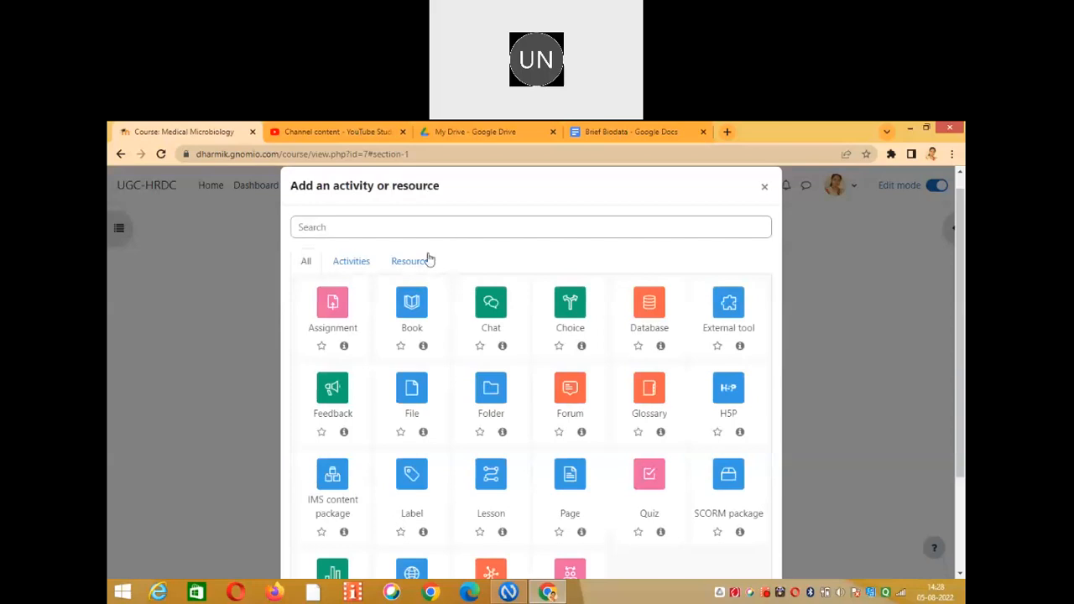
pyautogui.click(425, 265)
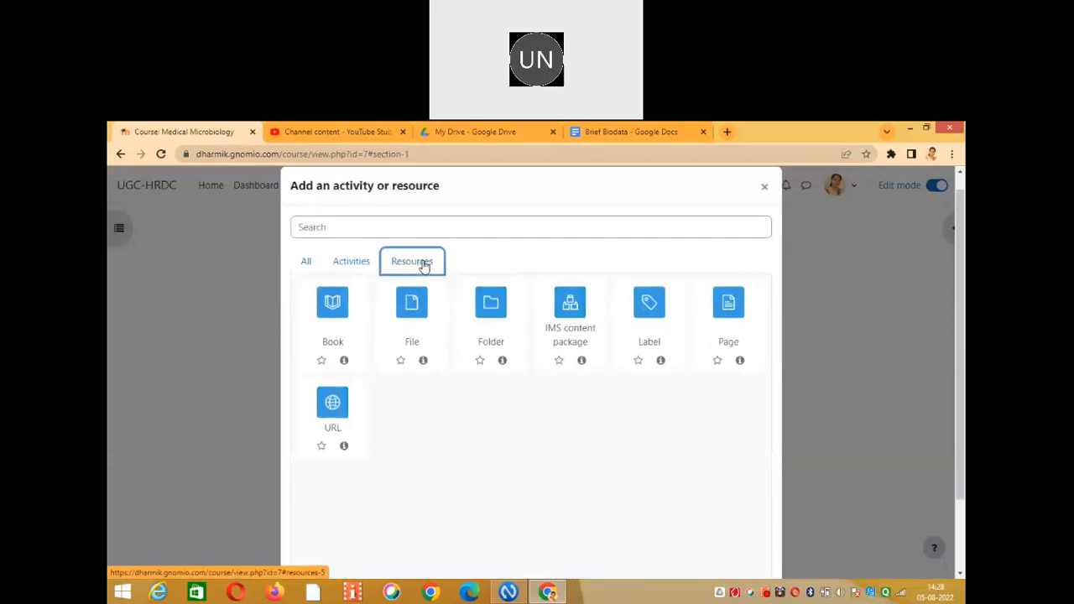
pyautogui.click(332, 409)
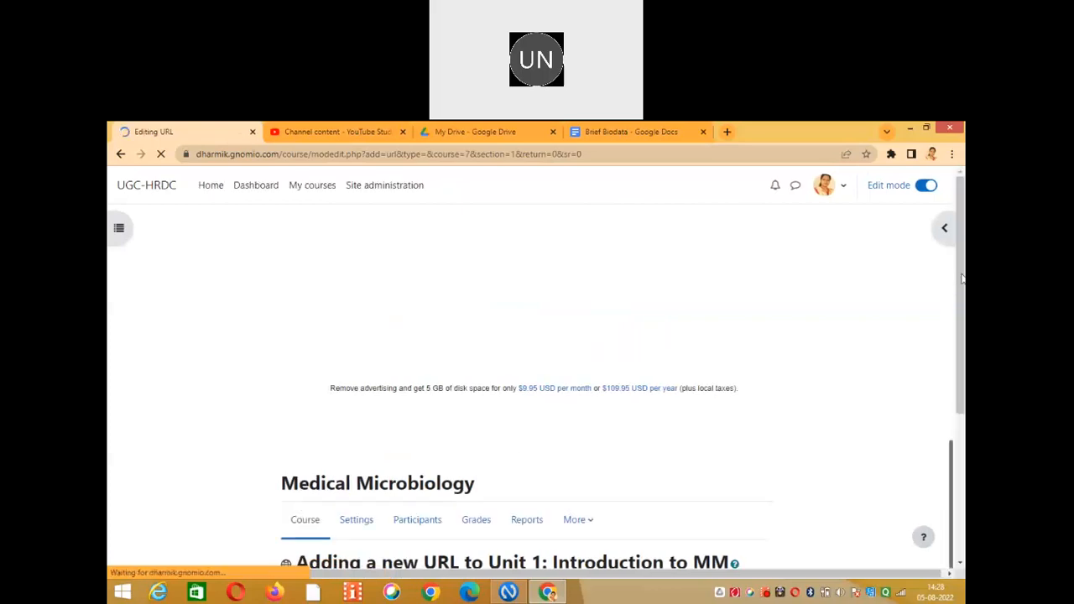
pyautogui.scroll(-3, 559, 420)
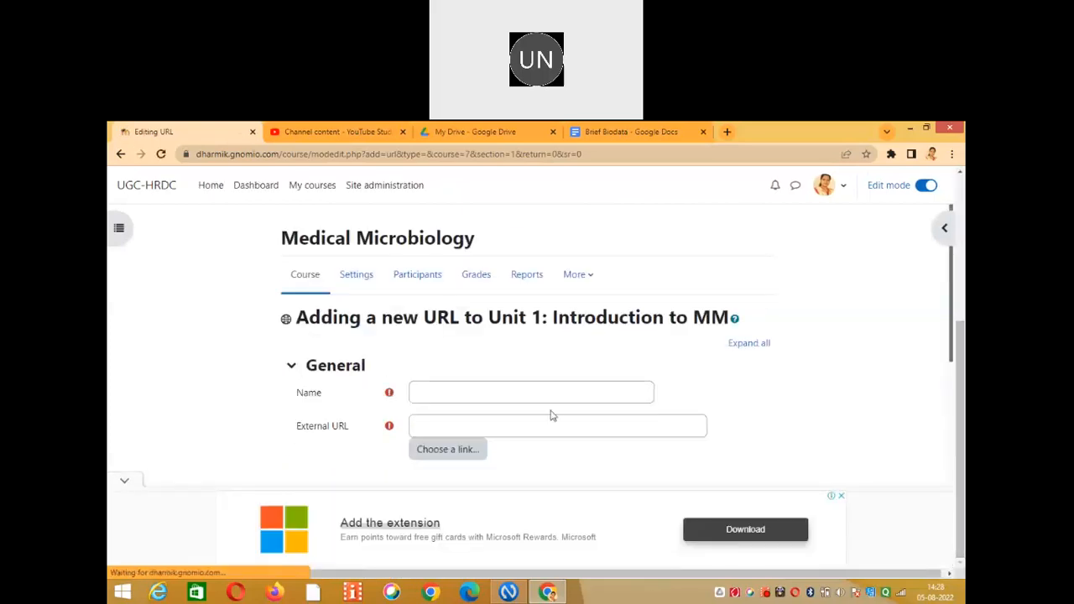
pyautogui.click(548, 394)
pyautogui.write('Li')
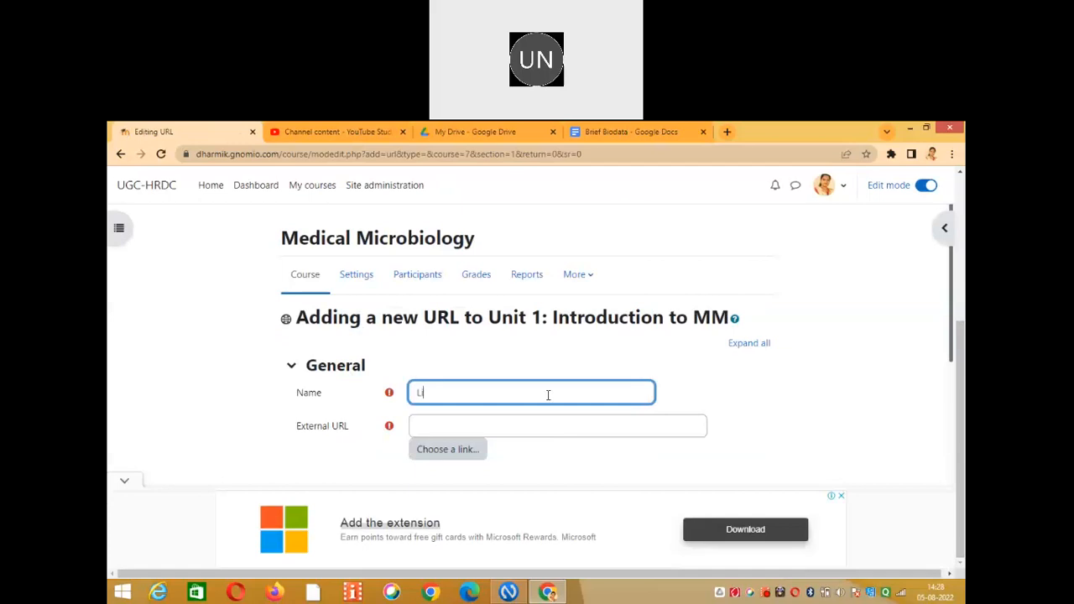
pyautogui.write('nk of E book')
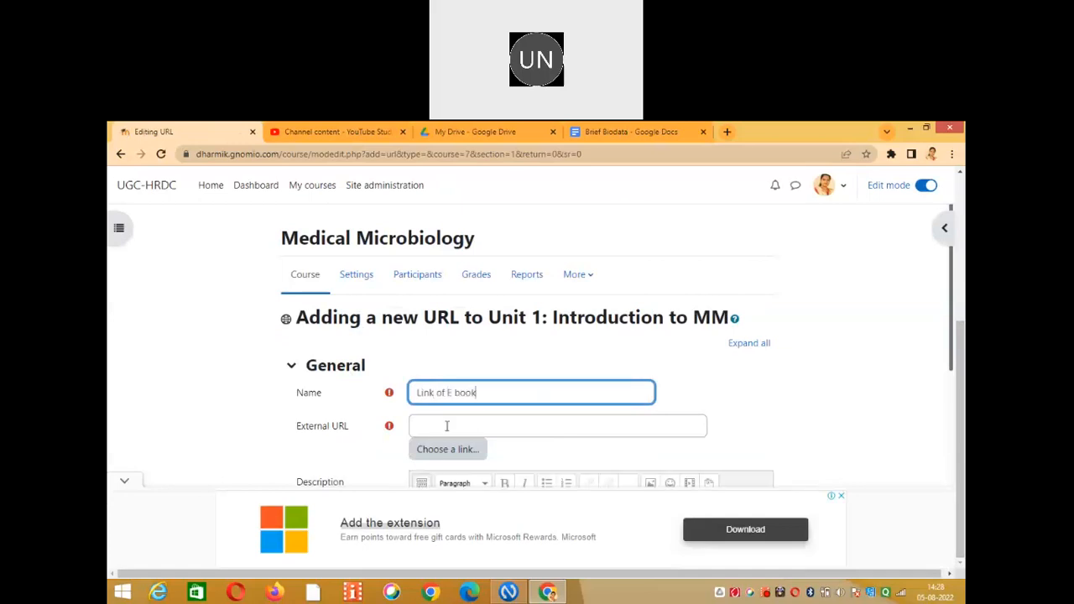
pyautogui.click(447, 426)
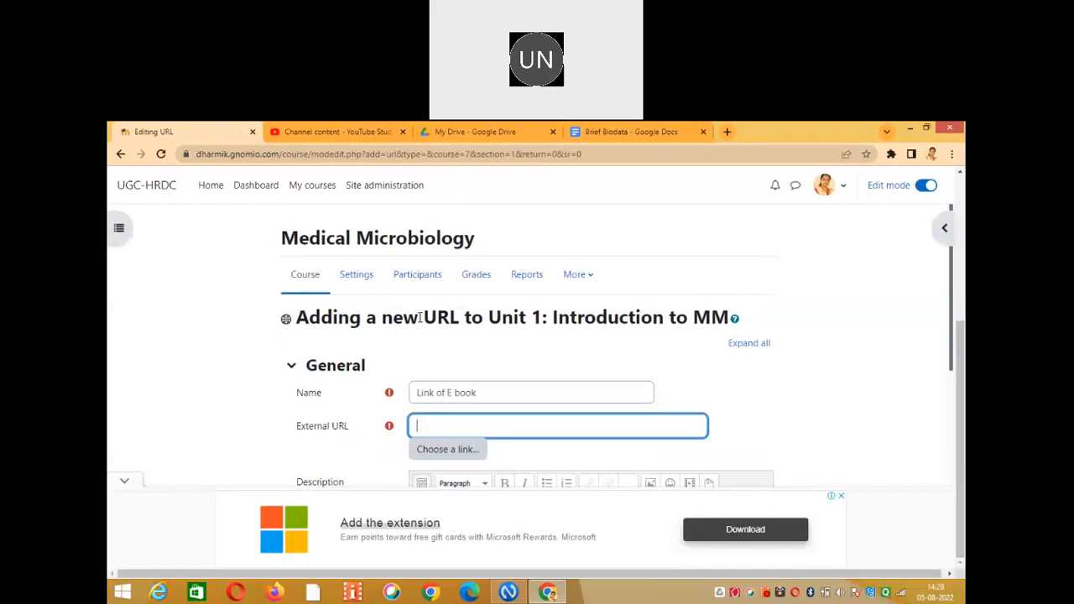
# Copy the Google Drive share link for Brief Biodata and go back to the Moodle URL form.
pyautogui.click(442, 137)
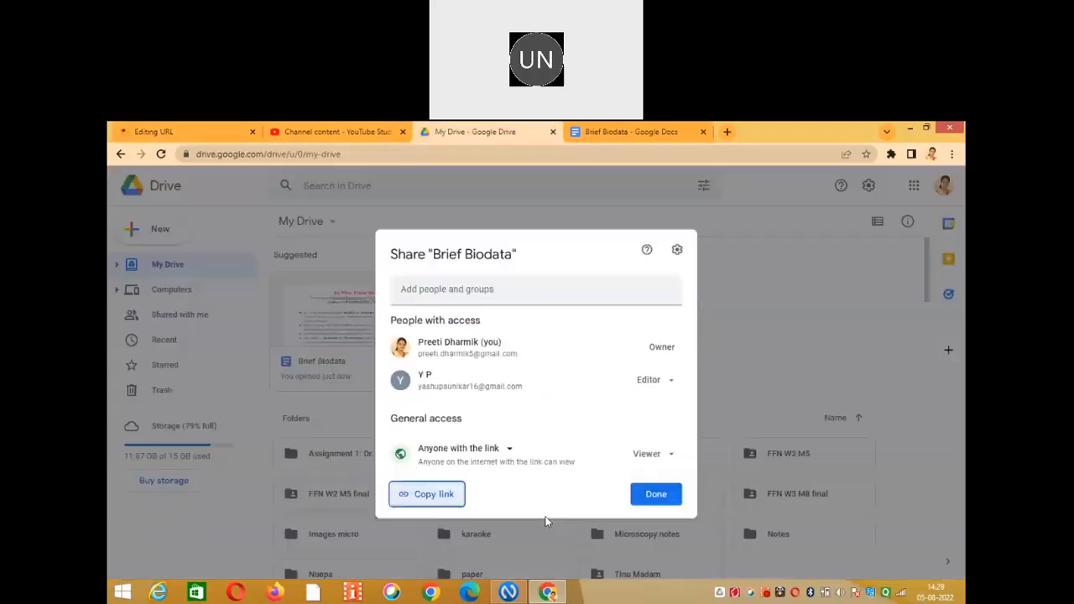
pyautogui.click(436, 493)
pyautogui.click(639, 497)
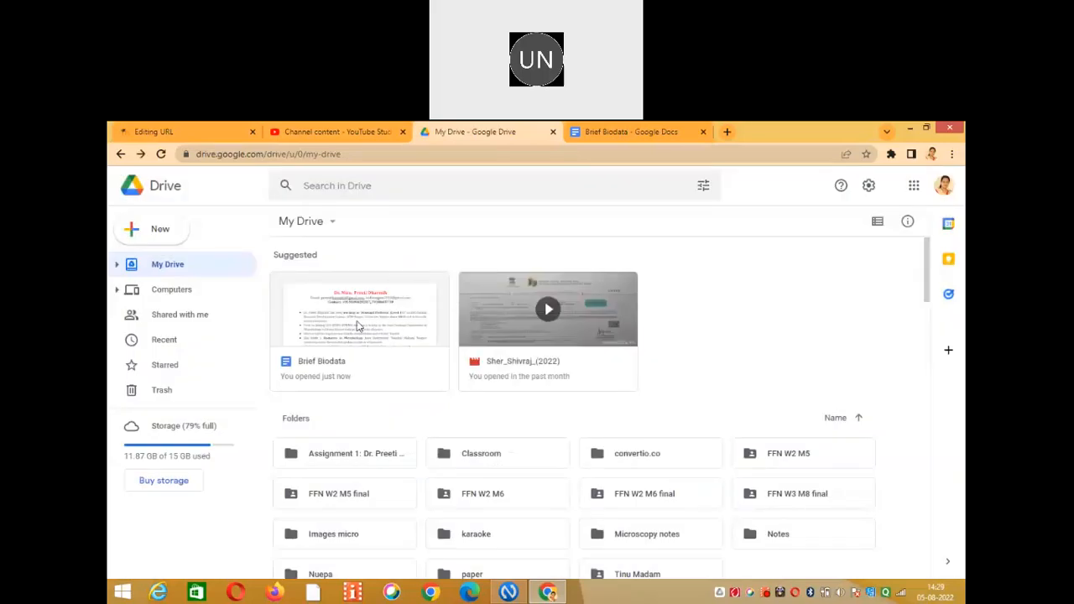
pyautogui.rightClick(359, 326)
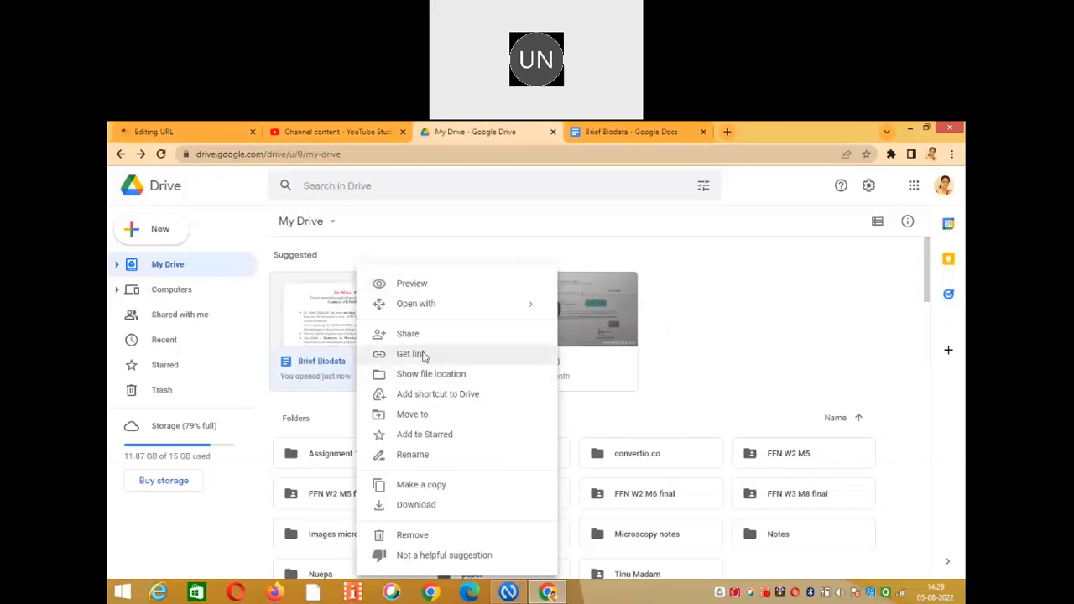
pyautogui.click(423, 355)
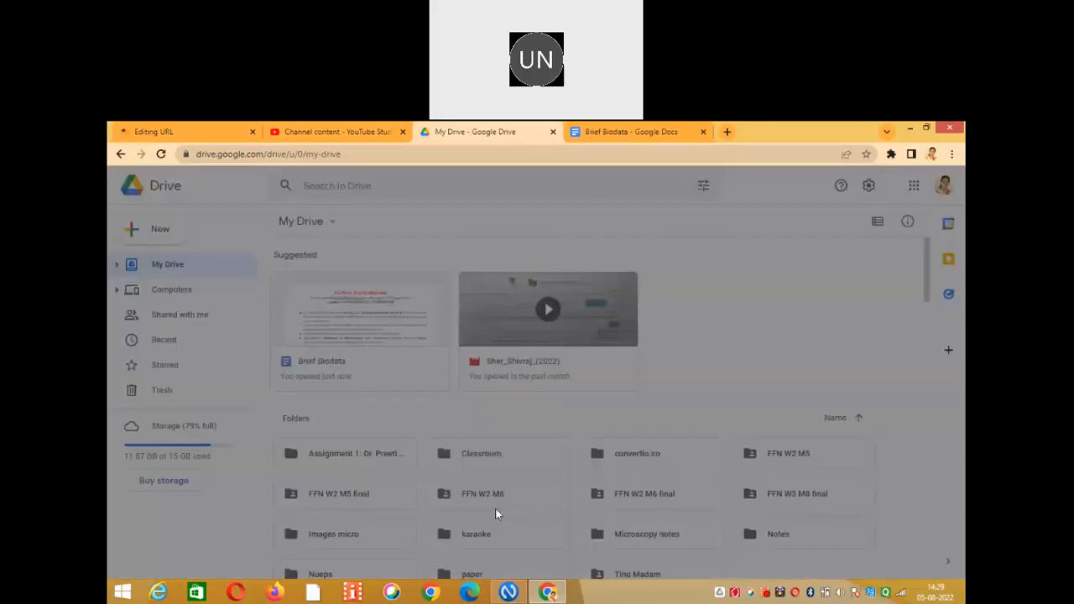
pyautogui.click(444, 495)
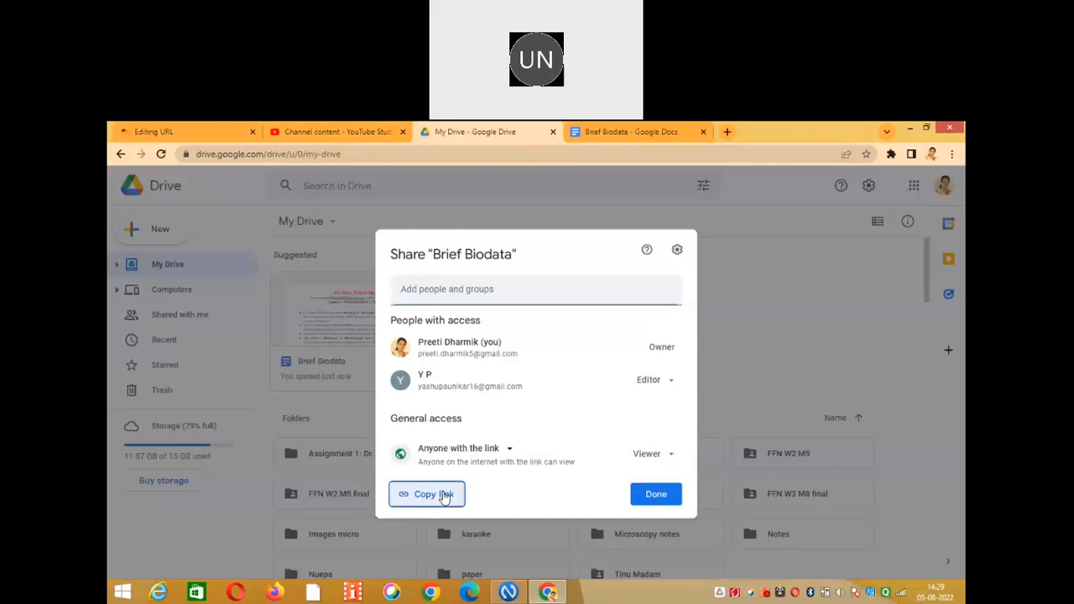
pyautogui.click(187, 127)
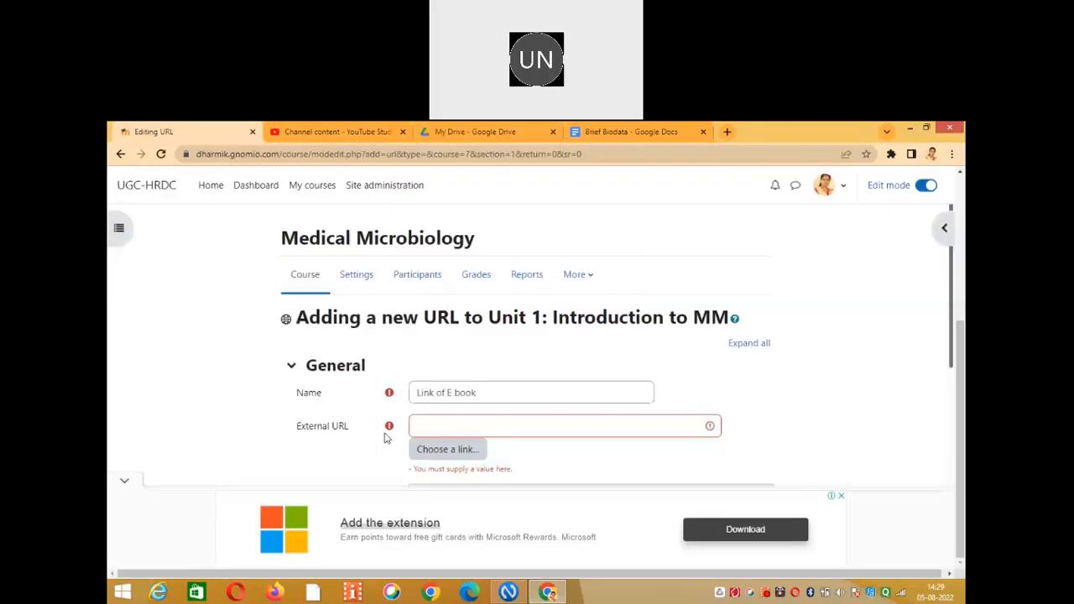
# Paste the Brief Biodata link as the External URL and save 'Link of E book' to Unit 1.
pyautogui.rightClick(463, 425)
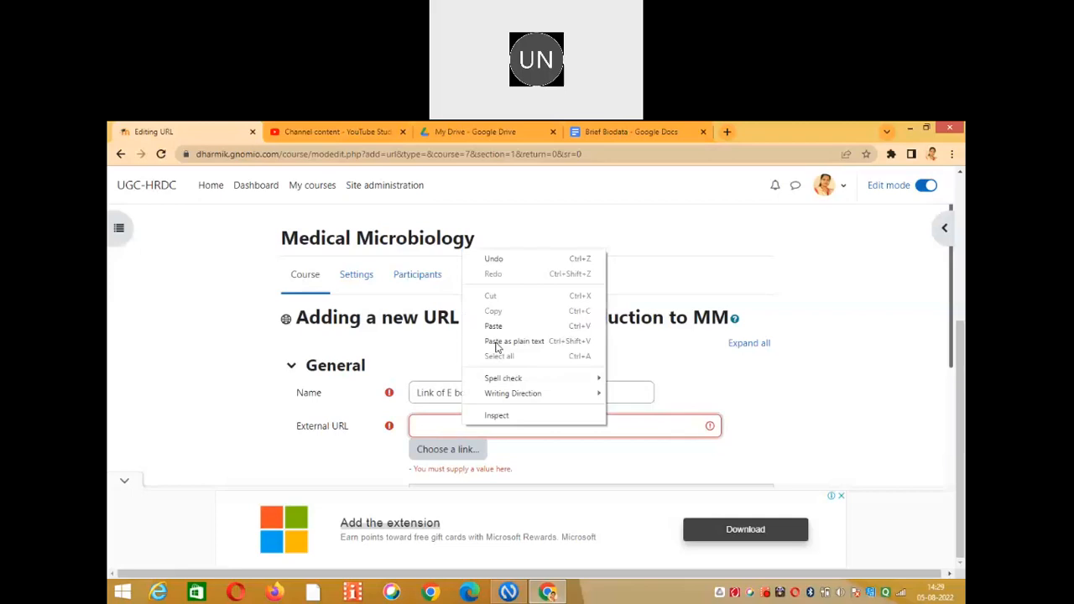
pyautogui.click(501, 326)
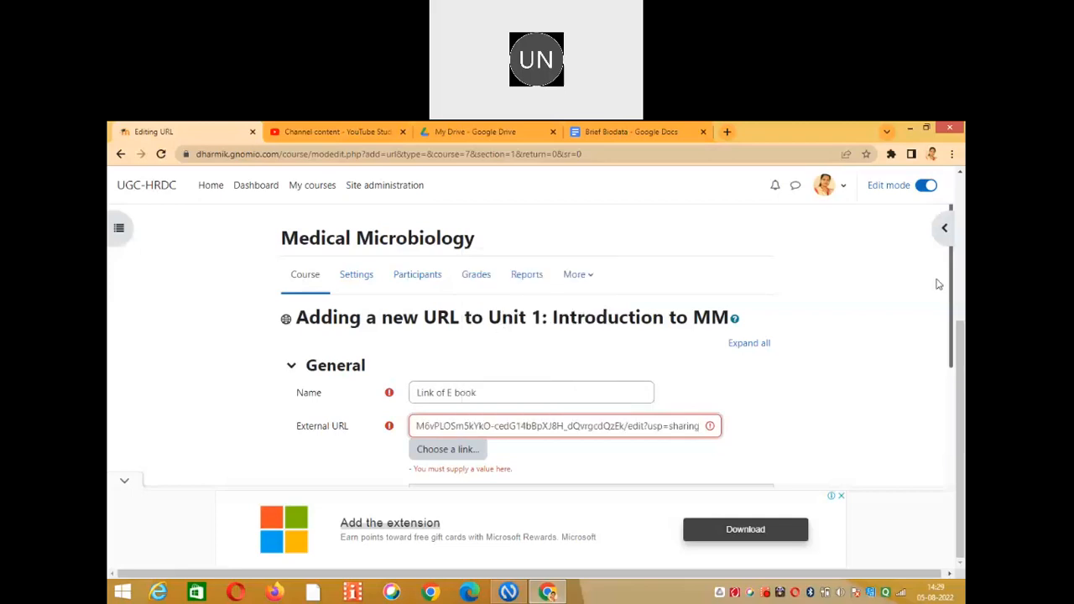
pyautogui.scroll(-1, 951, 367)
pyautogui.moveTo(952, 368); pyautogui.dragTo(950, 504)
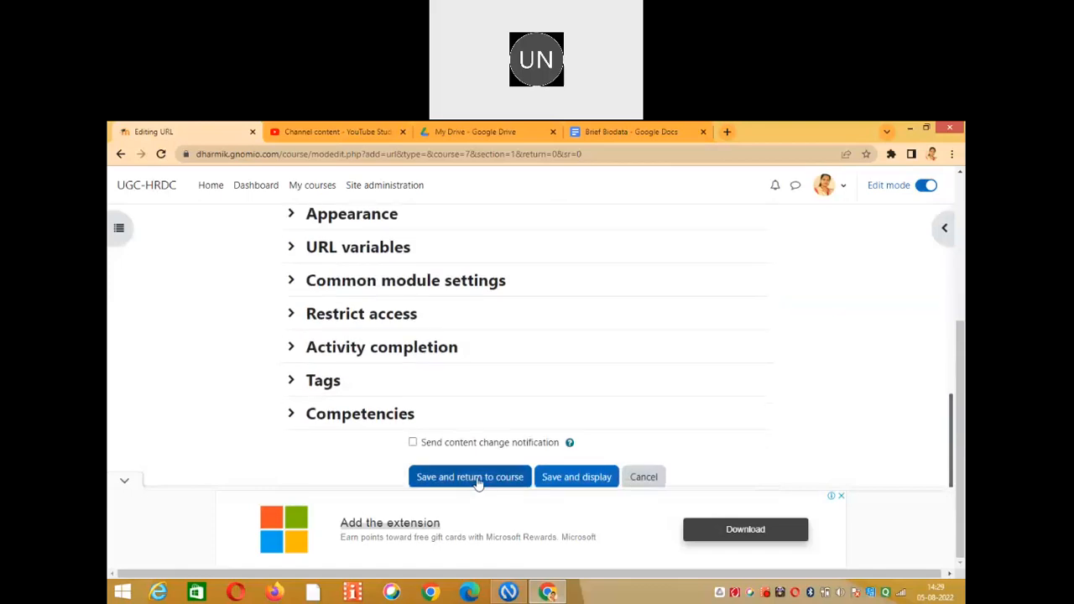
pyautogui.click(476, 477)
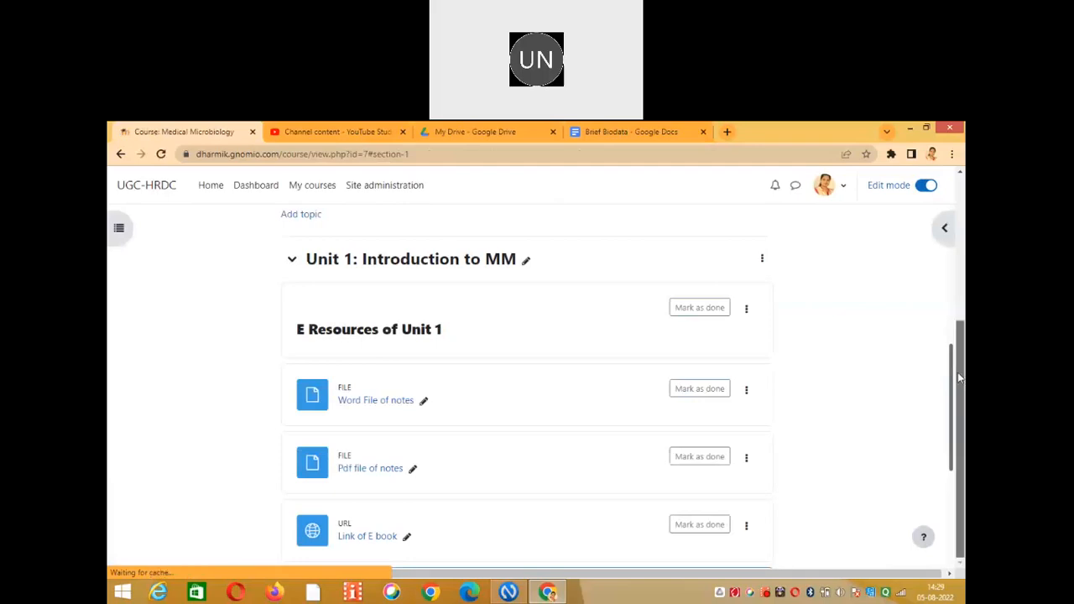
pyautogui.scroll(-1, 486, 278)
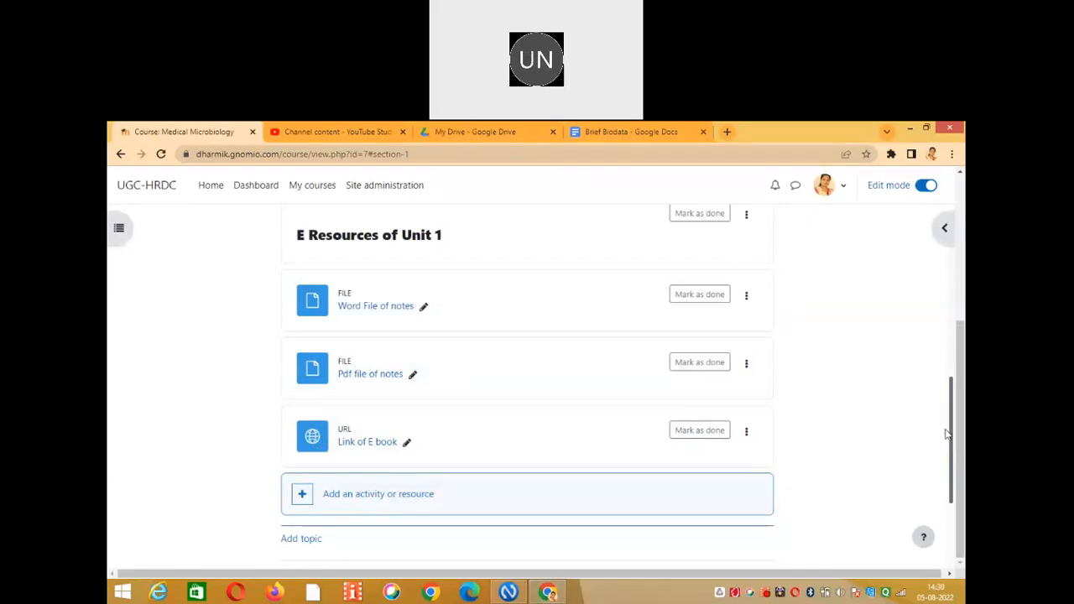
pyautogui.moveTo(952, 435); pyautogui.dragTo(947, 324)
pyautogui.scroll(2, 933, 277)
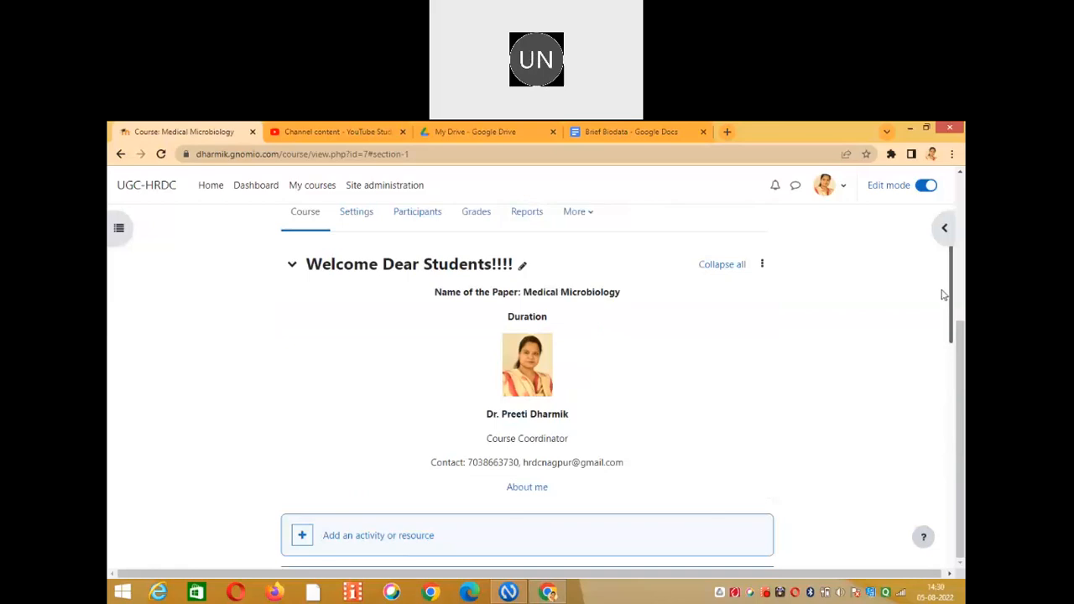
pyautogui.moveTo(952, 340); pyautogui.dragTo(936, 474)
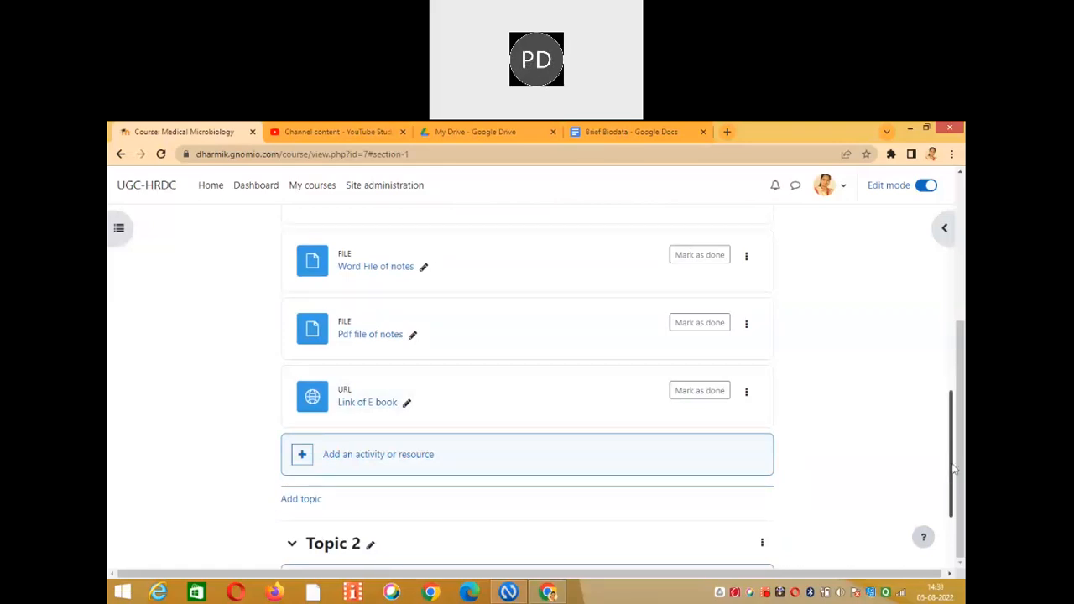
pyautogui.moveTo(953, 465); pyautogui.dragTo(945, 492)
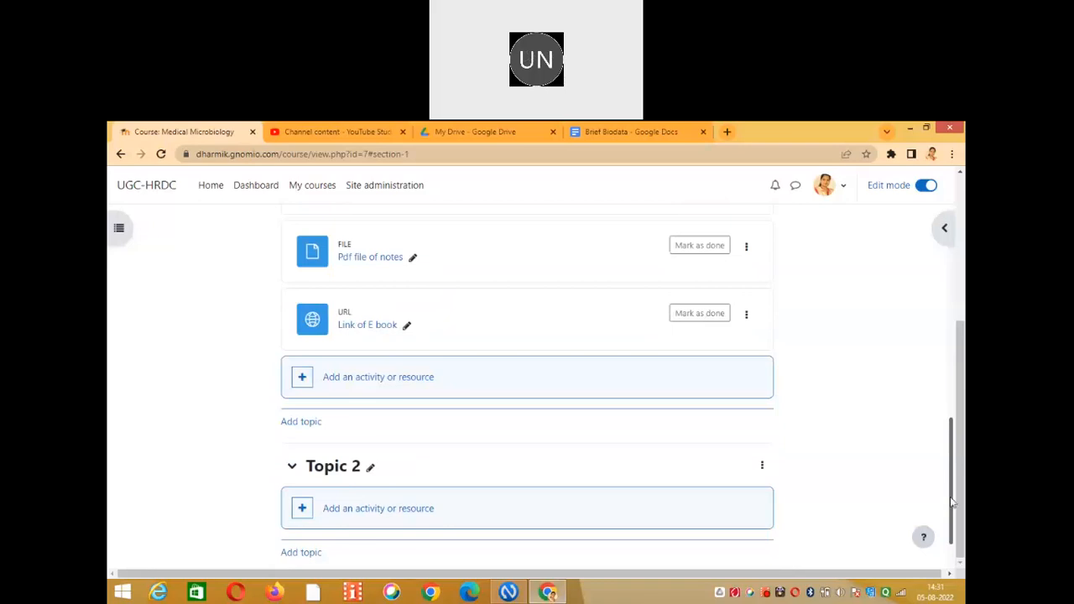
pyautogui.moveTo(953, 501); pyautogui.dragTo(954, 434)
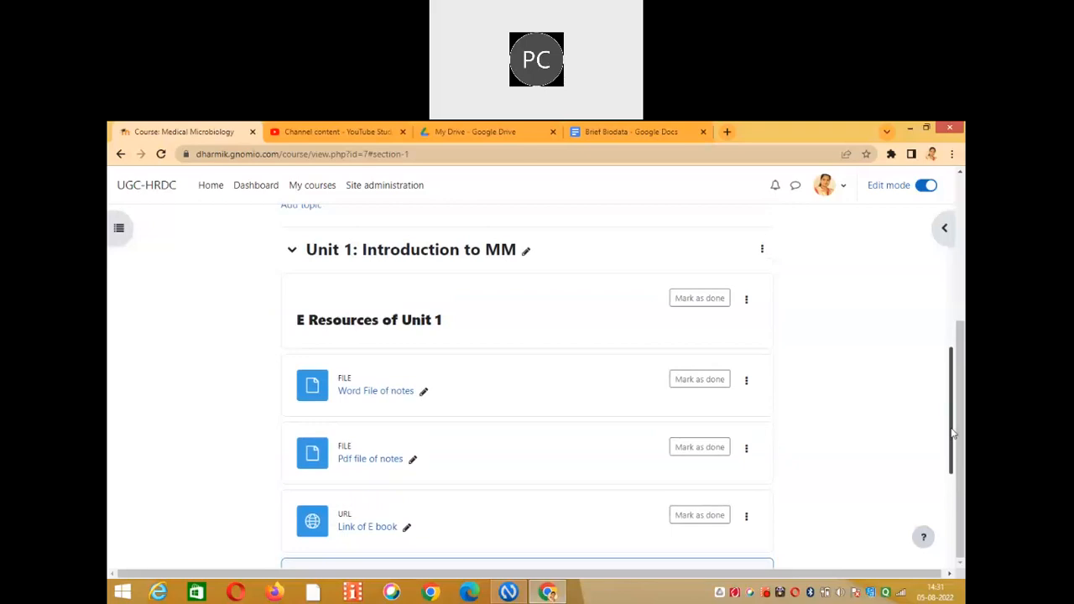
pyautogui.moveTo(953, 434); pyautogui.dragTo(951, 448)
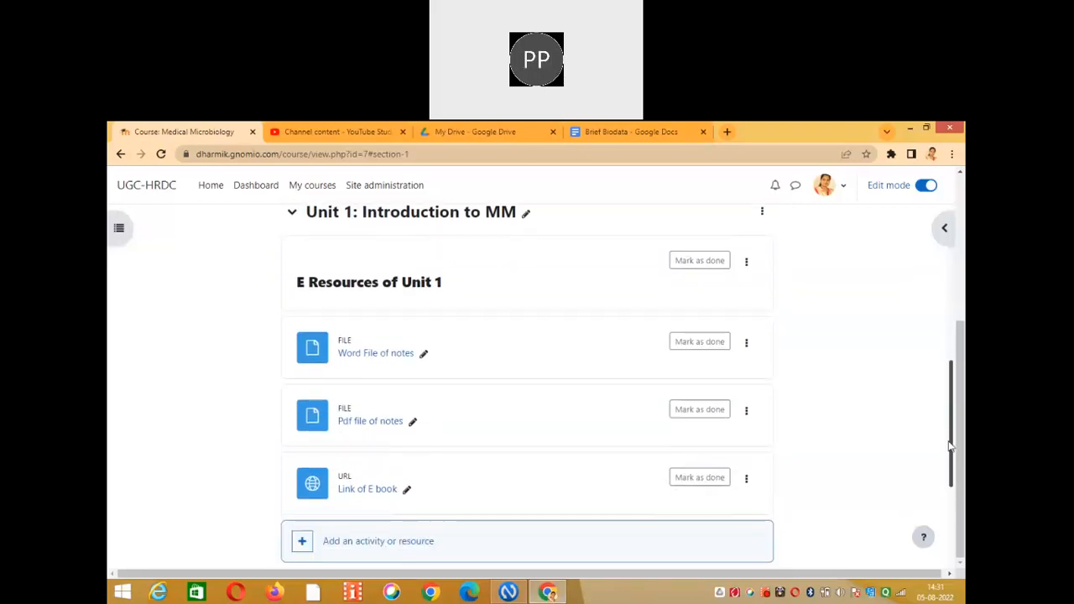